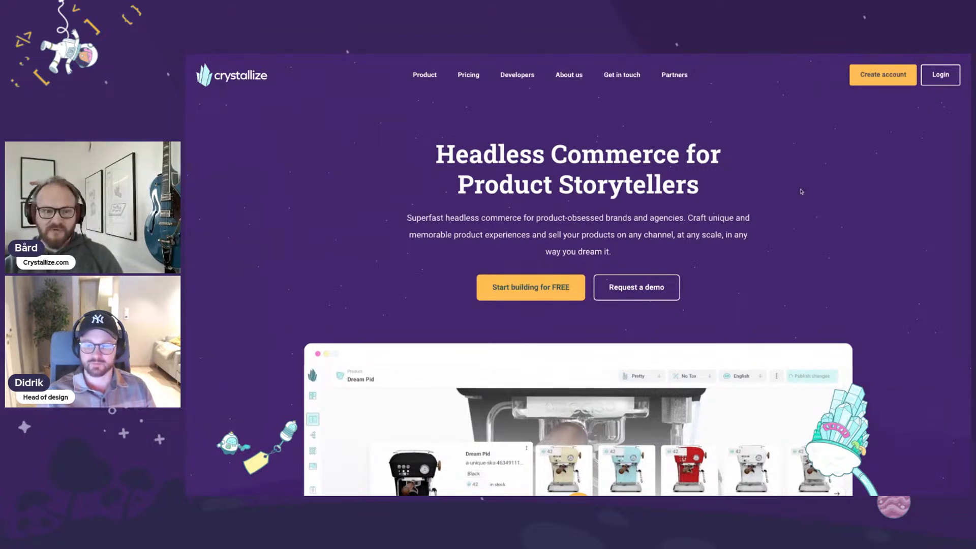
# - Open the Lord of the rings document in the catalogue's Series folder and review its content and related books
pyautogui.hotkey('ctrl', 'Tab')
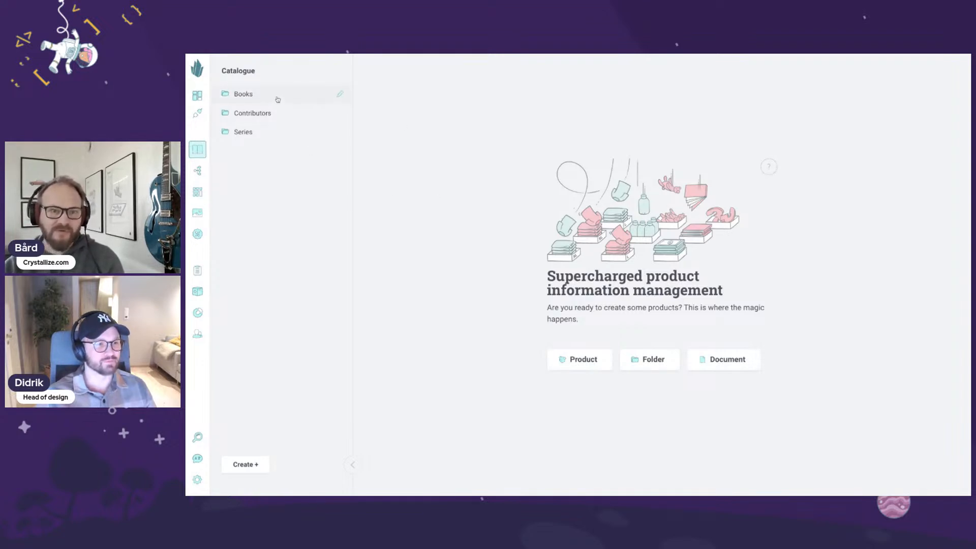
pyautogui.click(279, 130)
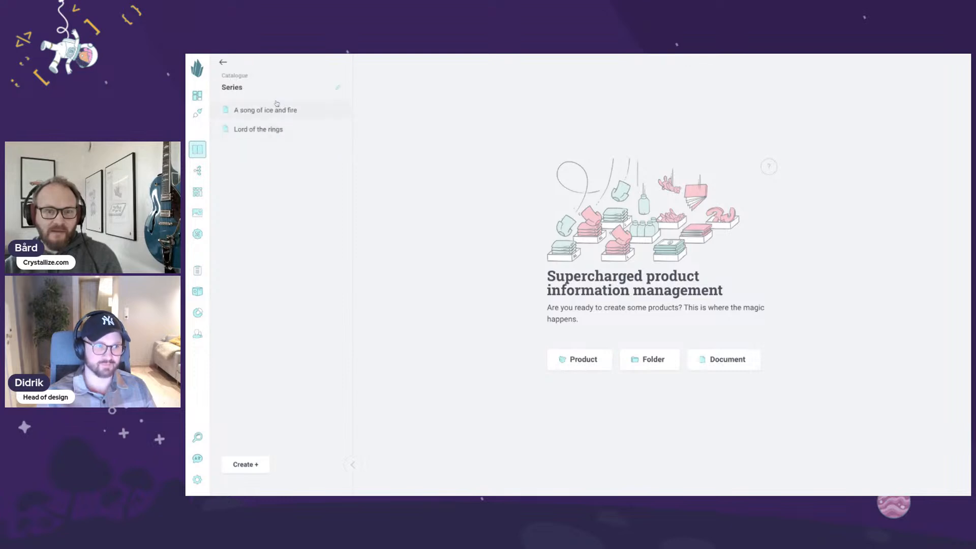
pyautogui.click(274, 131)
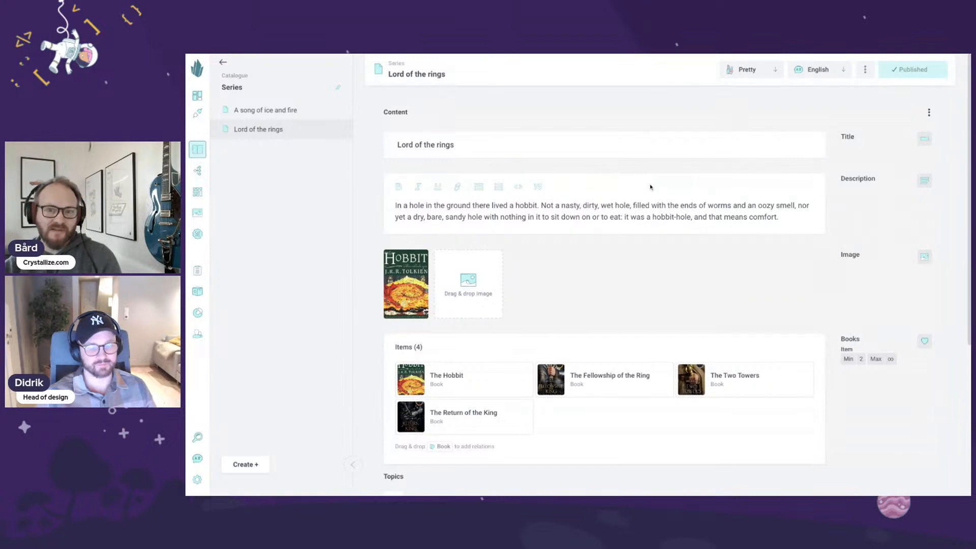
pyautogui.scroll(-1, 650, 188)
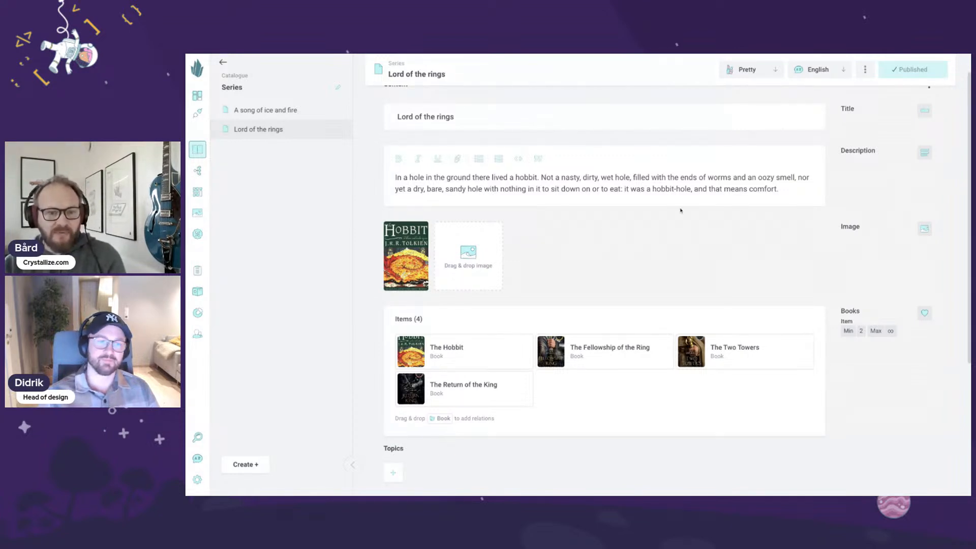
# - Start a new product shape in the tenant's shape settings and name it Bundle
pyautogui.click(197, 480)
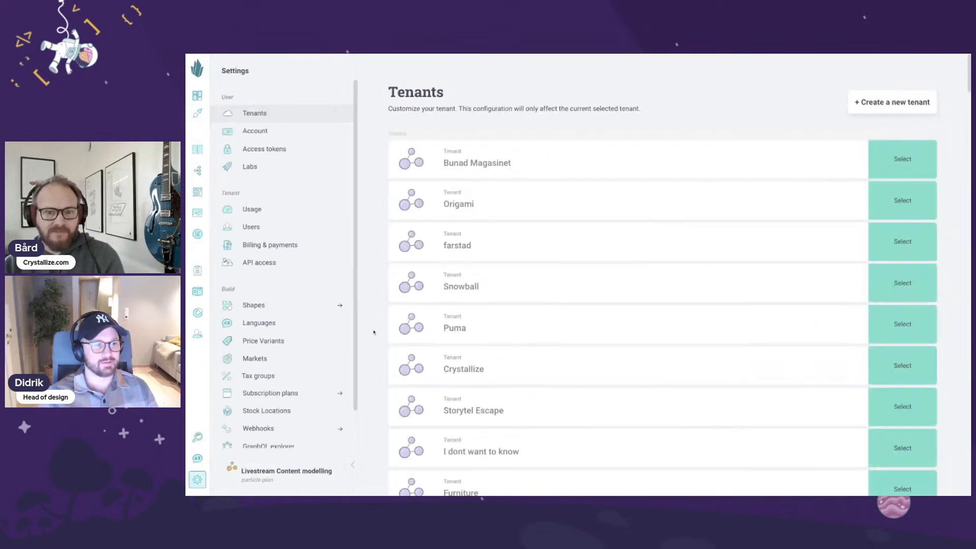
pyautogui.click(271, 307)
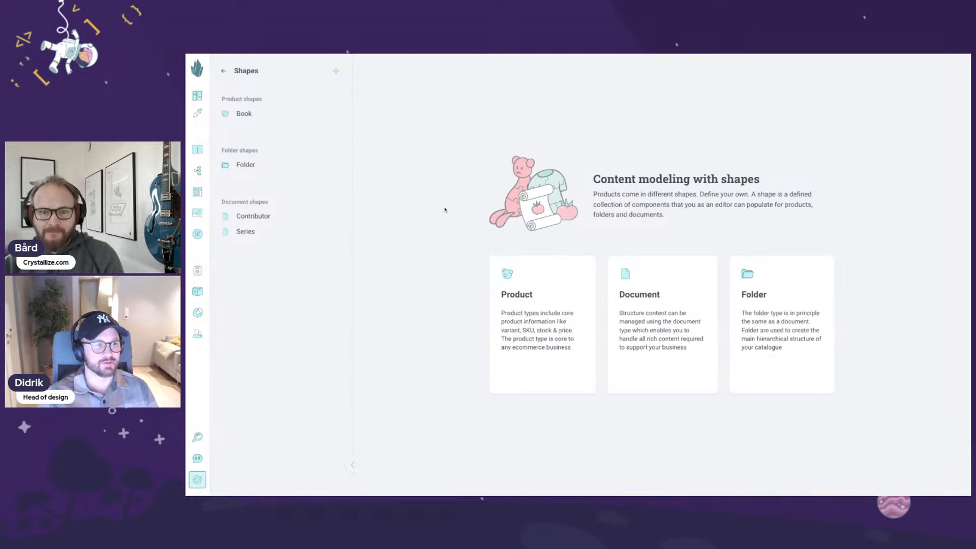
pyautogui.click(334, 73)
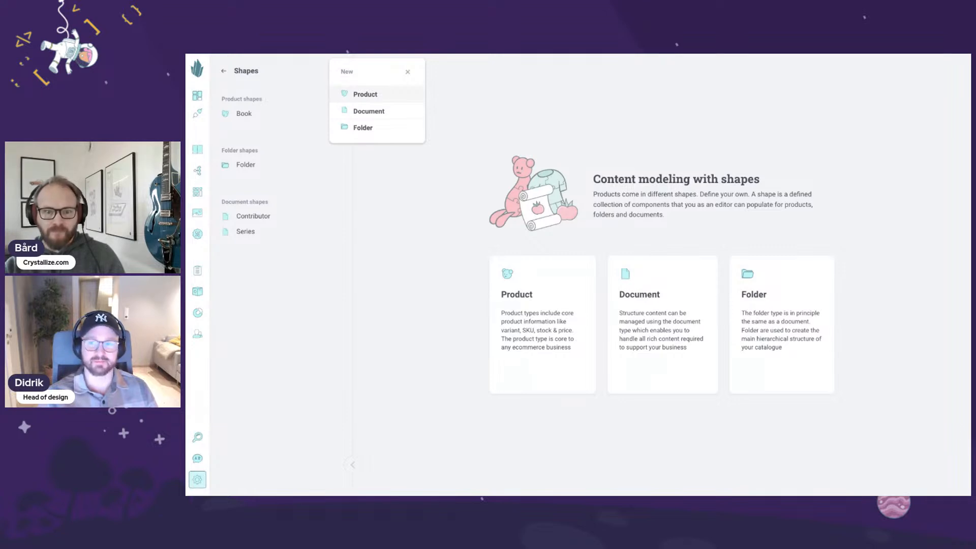
pyautogui.click(364, 94)
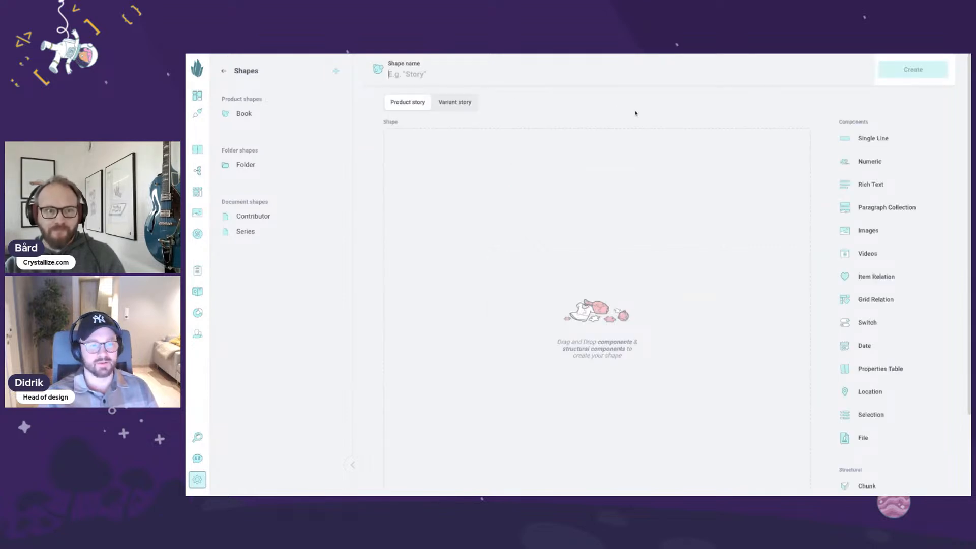
pyautogui.write('Bundle')
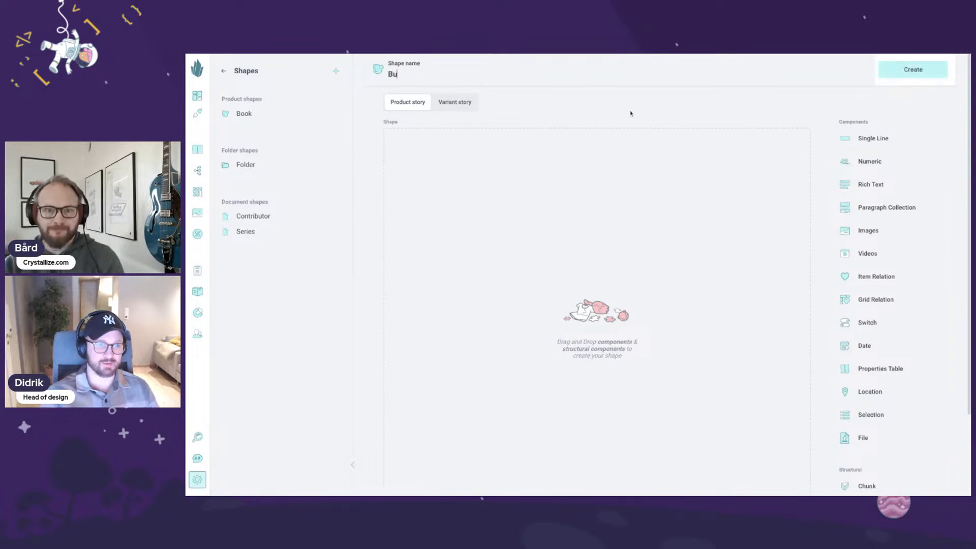
pyautogui.click(654, 115)
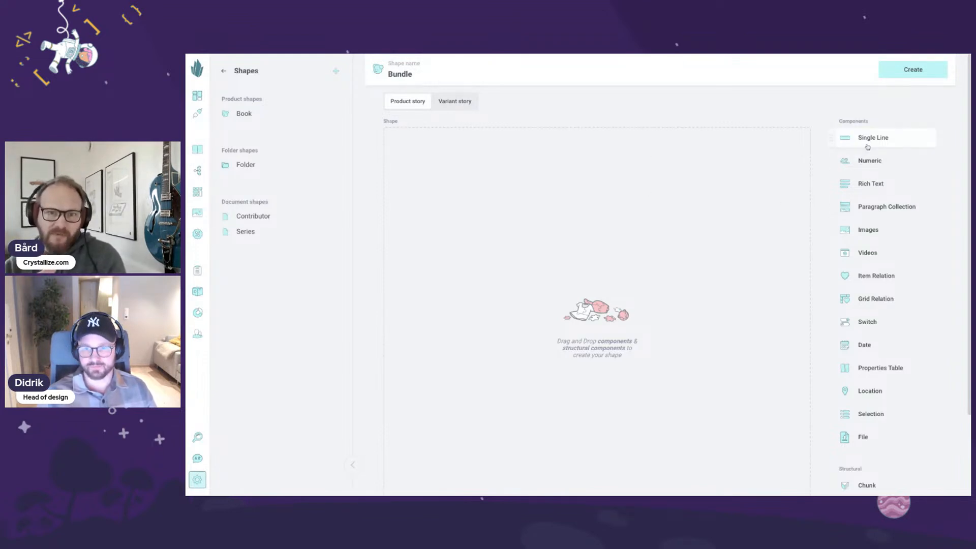
# - Add a Single Line component named Title and a Rich Text component named Description to the Bundle product story
pyautogui.moveTo(866, 145); pyautogui.dragTo(554, 181)
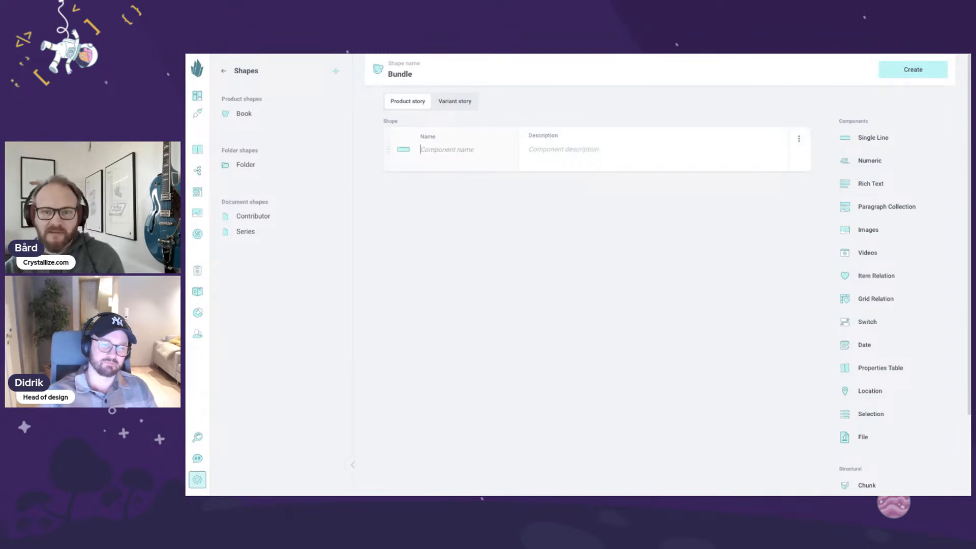
pyautogui.write('Title')
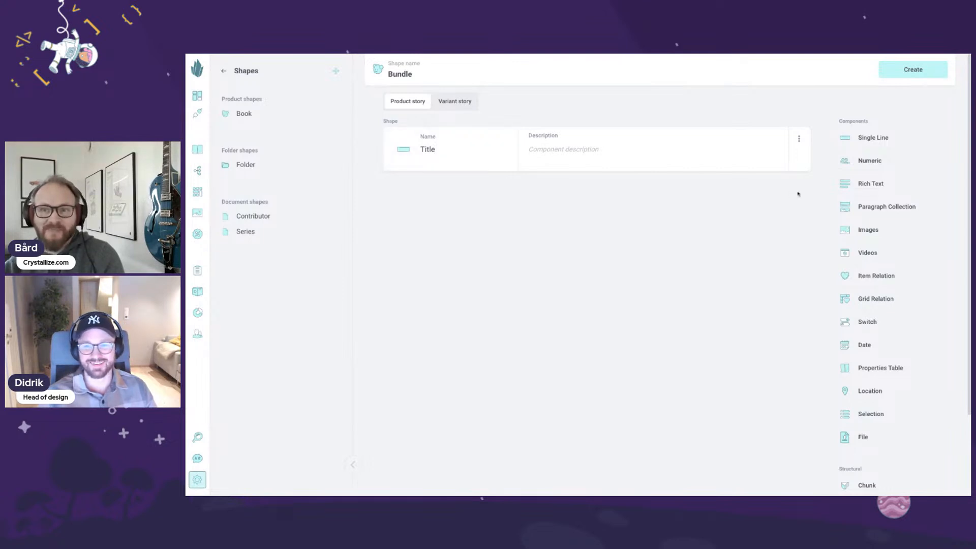
pyautogui.click(859, 187)
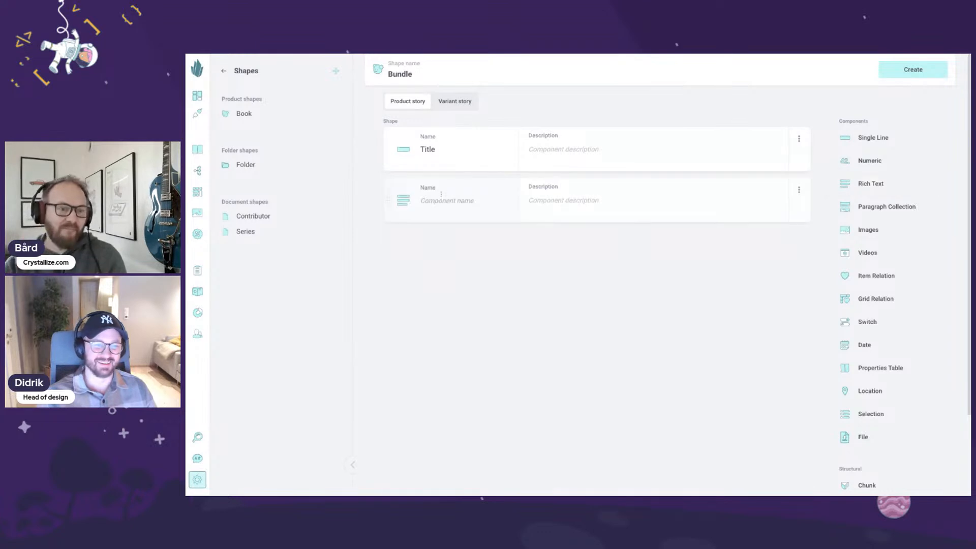
pyautogui.write('Description')
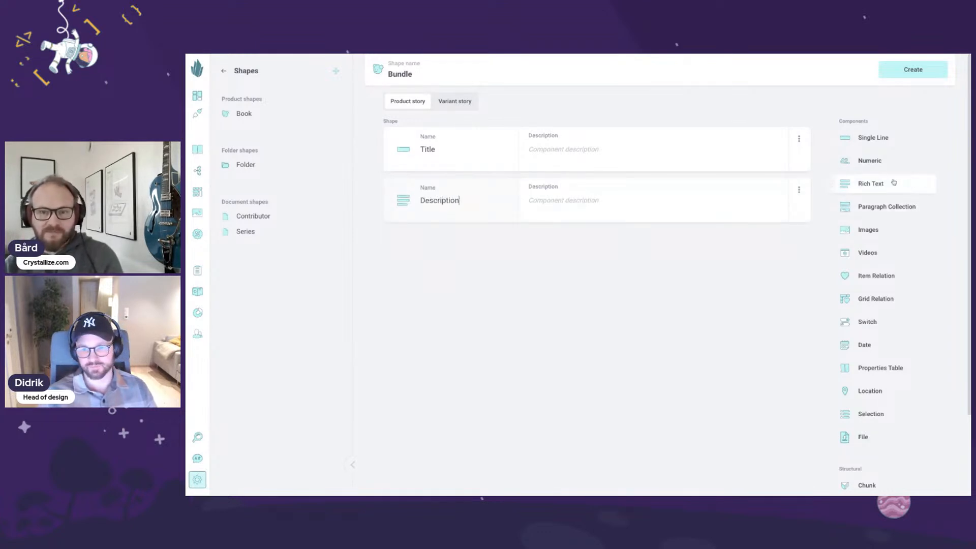
# - Add an Images component named Image below Description and create the Bundle shape
pyautogui.click(880, 231)
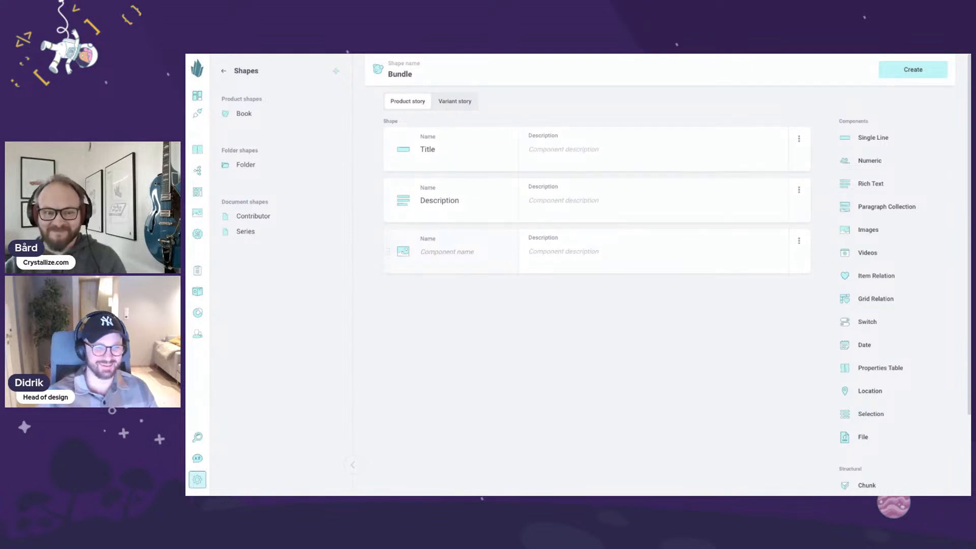
pyautogui.write('Bundle')
pyautogui.hotkey('ctrl', 'a')
pyautogui.write('Image')
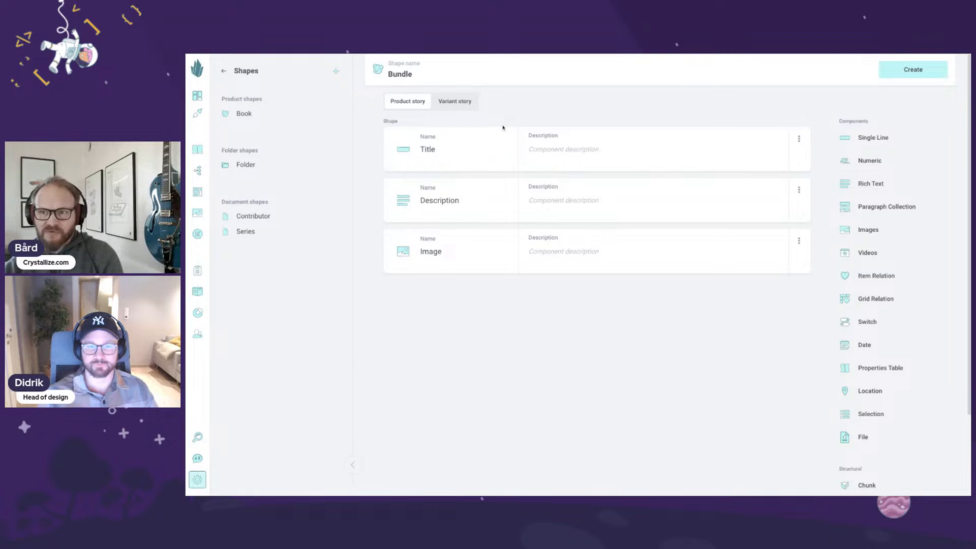
pyautogui.click(893, 74)
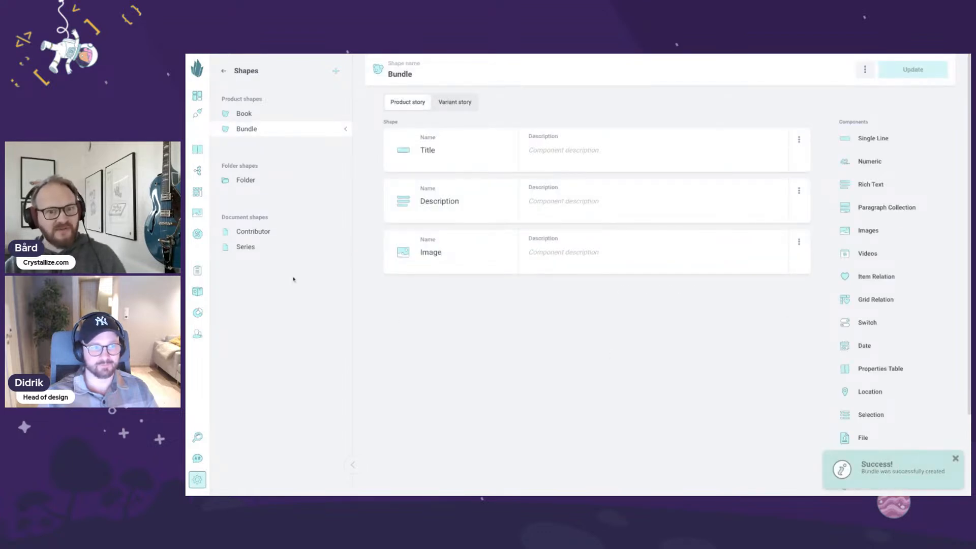
# - Check the Series shape for reference, and add an Item Relation component named Included to the Bundle shape's variant story
pyautogui.click(248, 249)
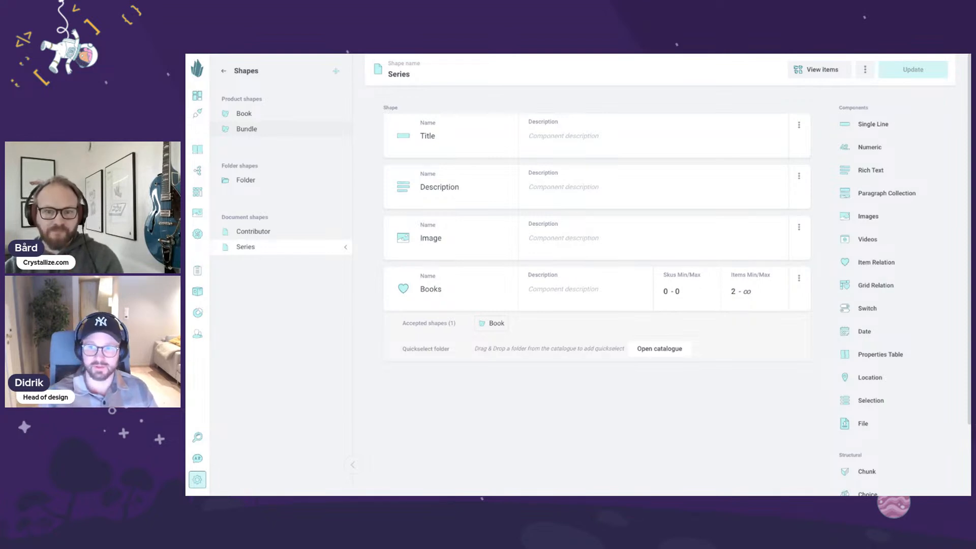
pyautogui.click(287, 130)
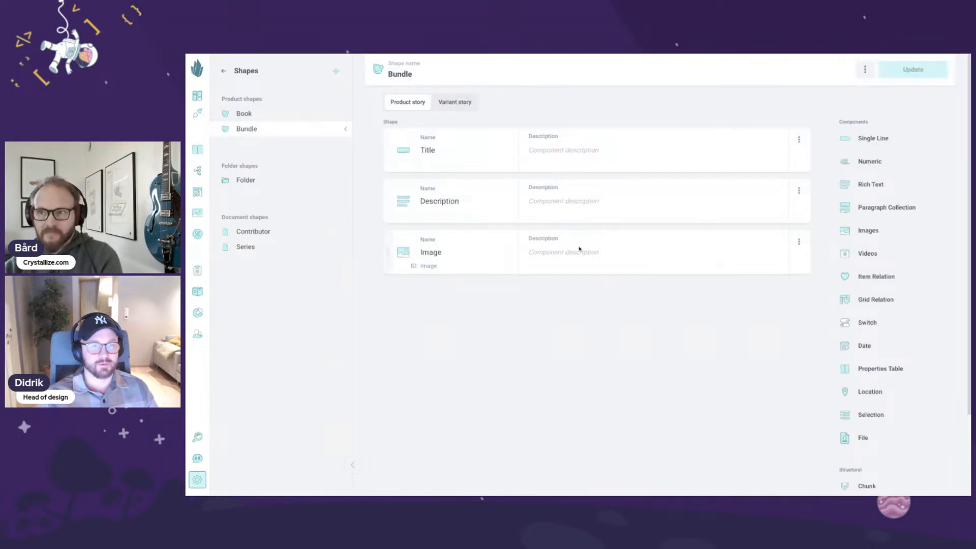
pyautogui.click(454, 102)
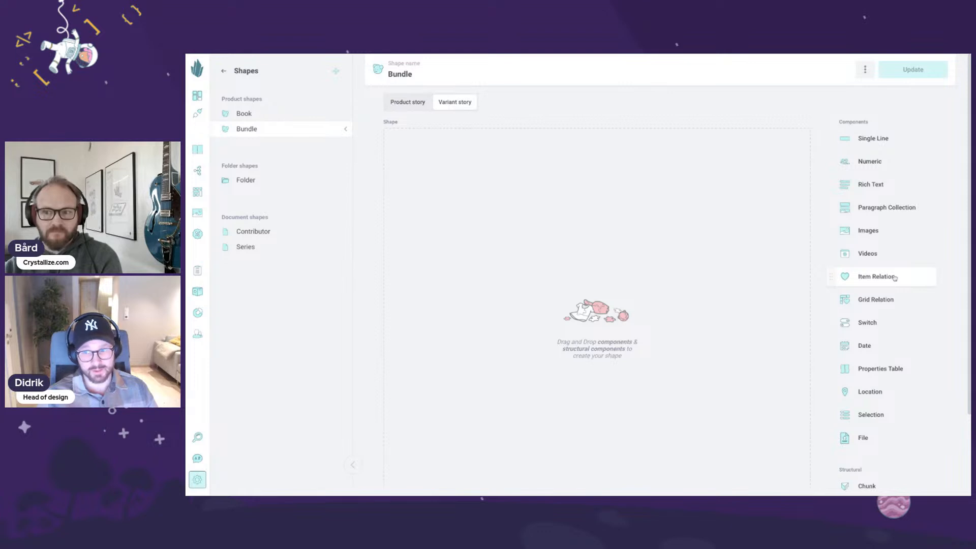
pyautogui.moveTo(895, 278); pyautogui.dragTo(658, 230)
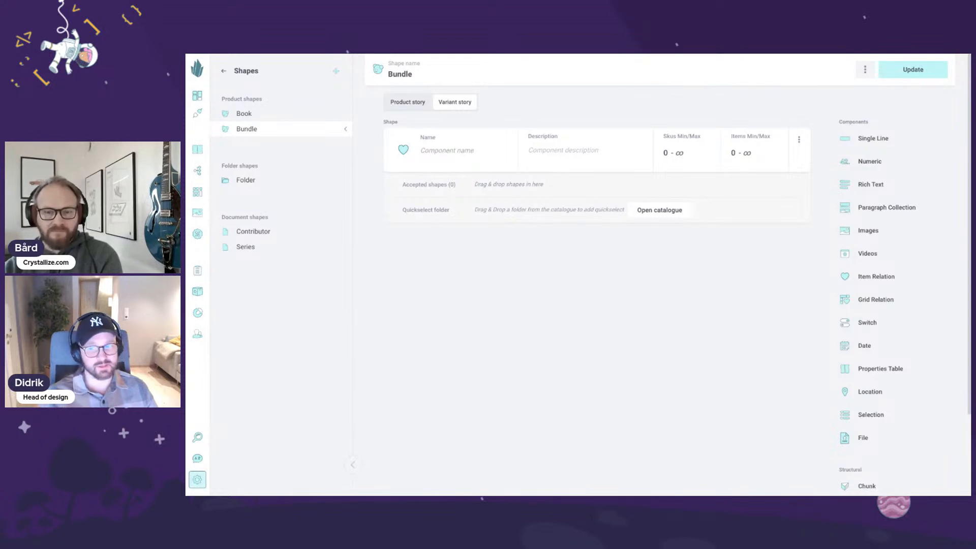
pyautogui.click(466, 148)
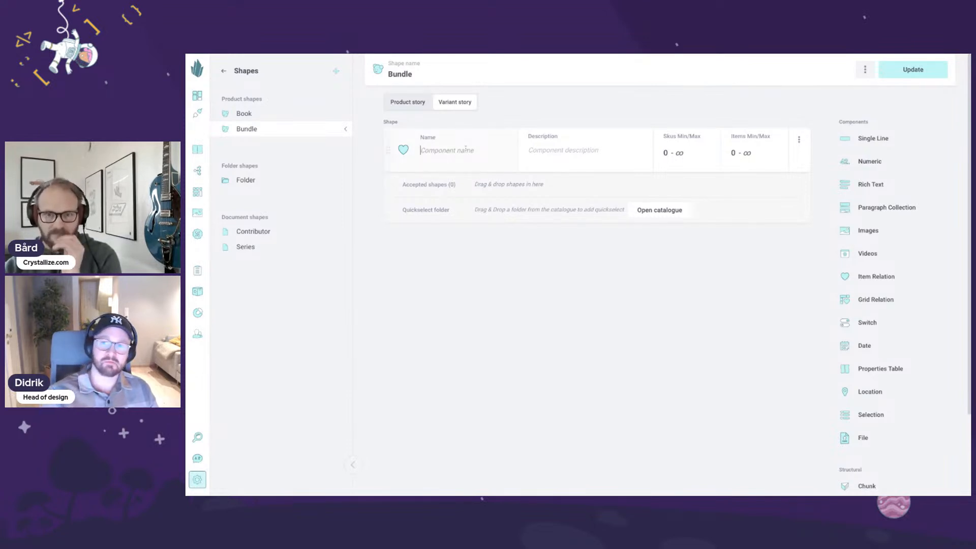
pyautogui.write('Included')
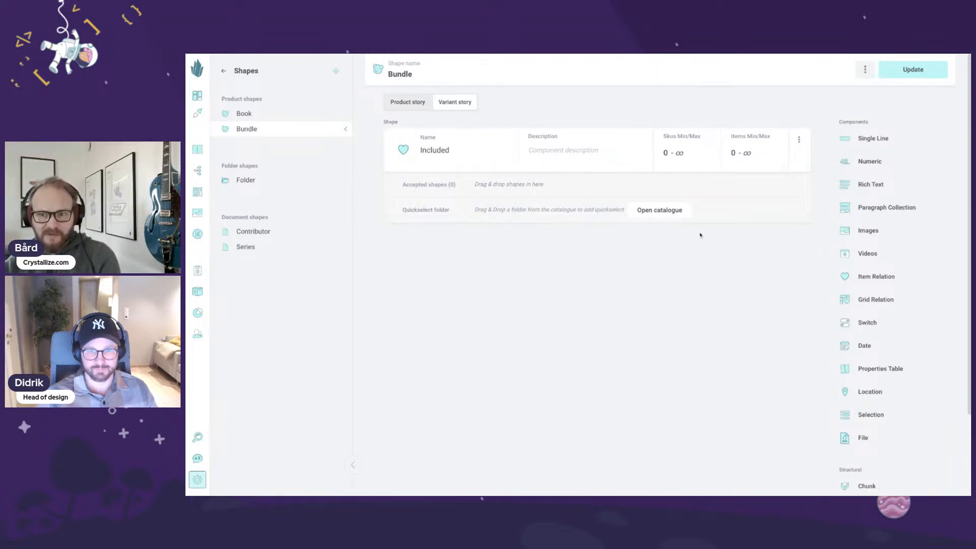
# - Limit the Included relation to a maximum of 0 items and a minimum of 2 SKUs
pyautogui.click(746, 152)
pyautogui.write('0')
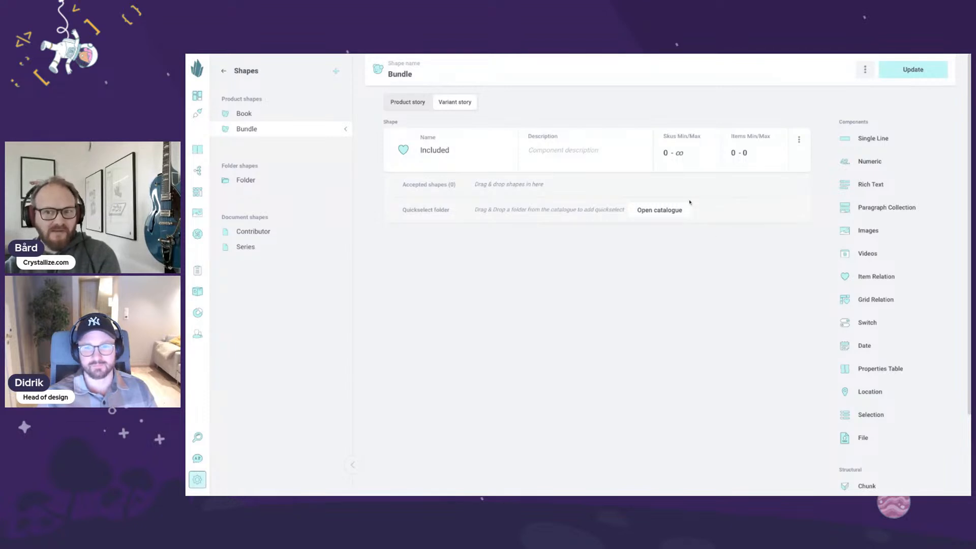
pyautogui.write('1')
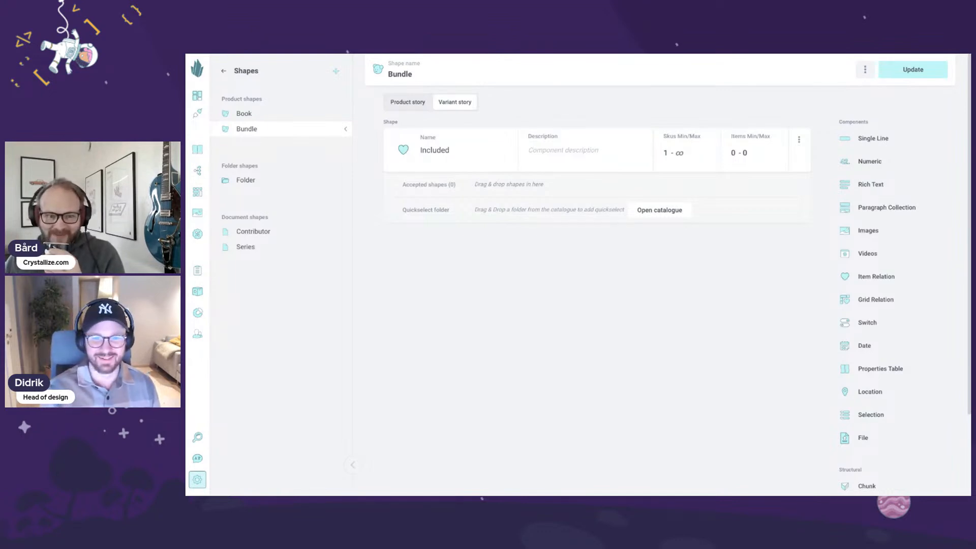
pyautogui.click(677, 153)
pyautogui.write('2')
pyautogui.press('BackSpace')
pyautogui.press('BackSpace')
pyautogui.write('2')
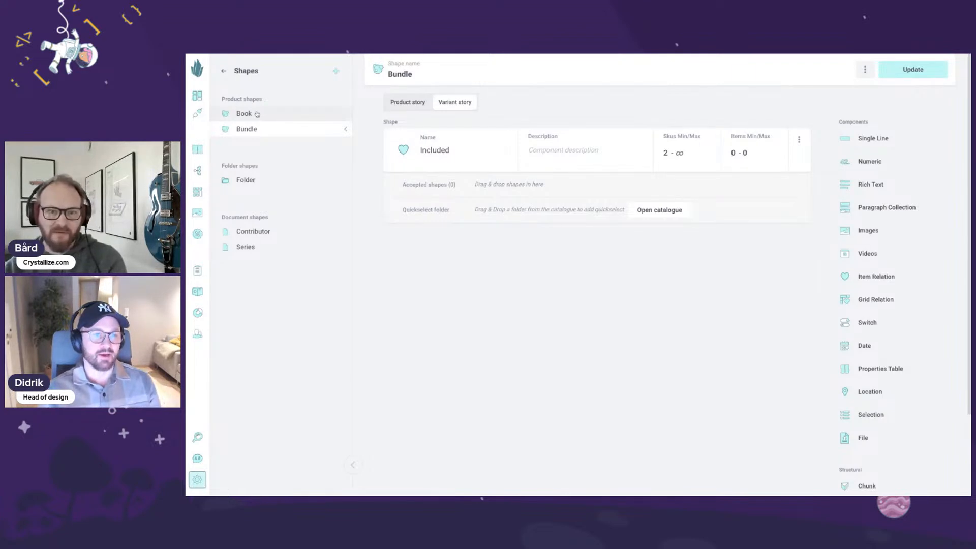
# - Accept the Book shape in the Included relation and assign the Books catalogue's Fantasy folder as its quickselect folder
pyautogui.moveTo(256, 114); pyautogui.dragTo(509, 185)
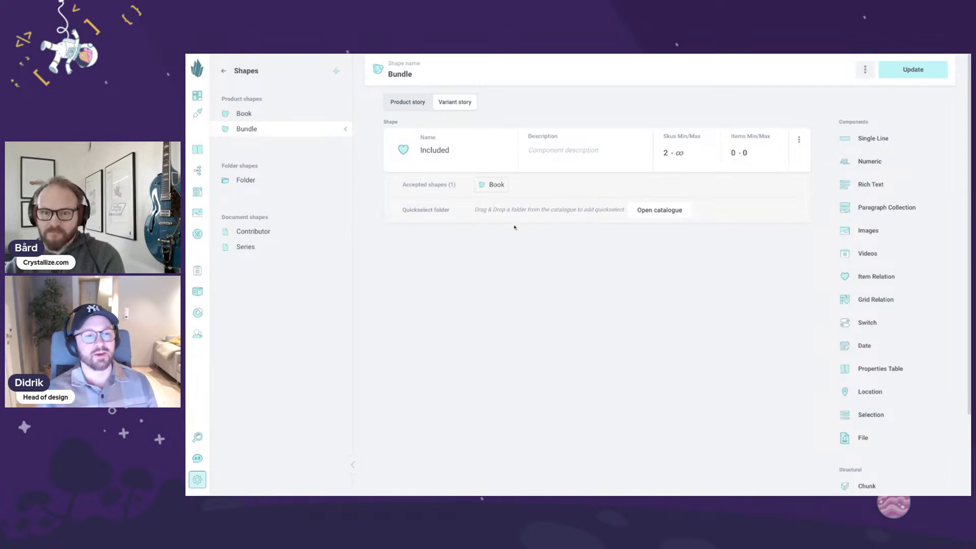
pyautogui.click(660, 211)
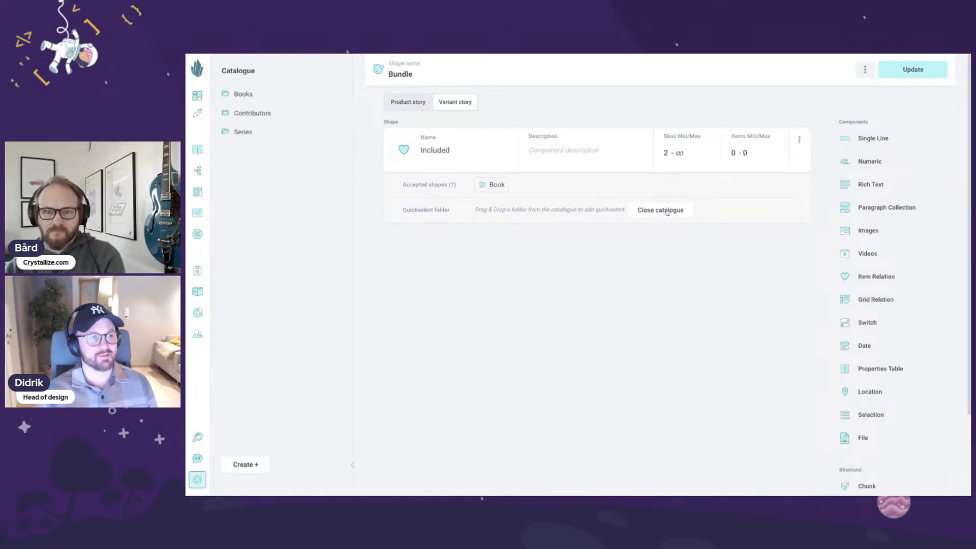
pyautogui.click(282, 131)
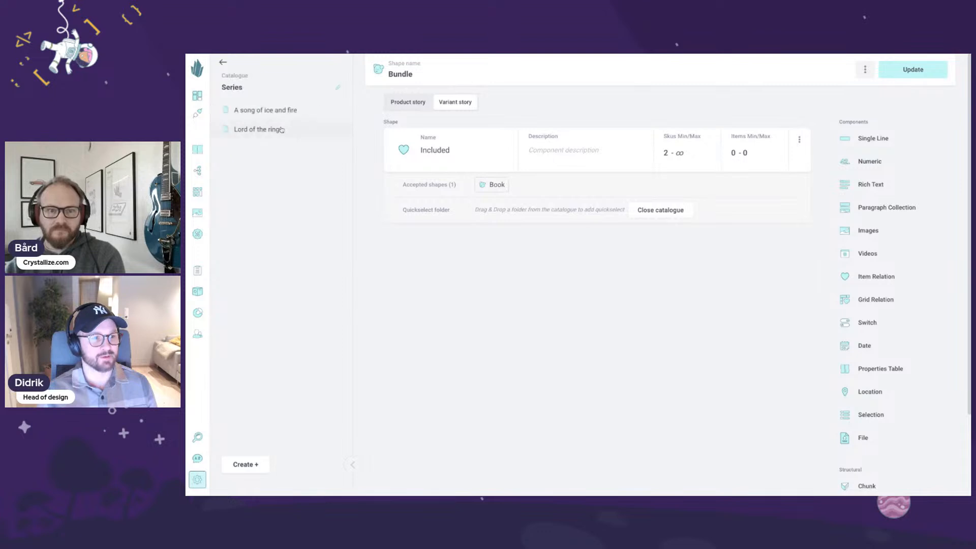
pyautogui.click(223, 63)
pyautogui.click(293, 97)
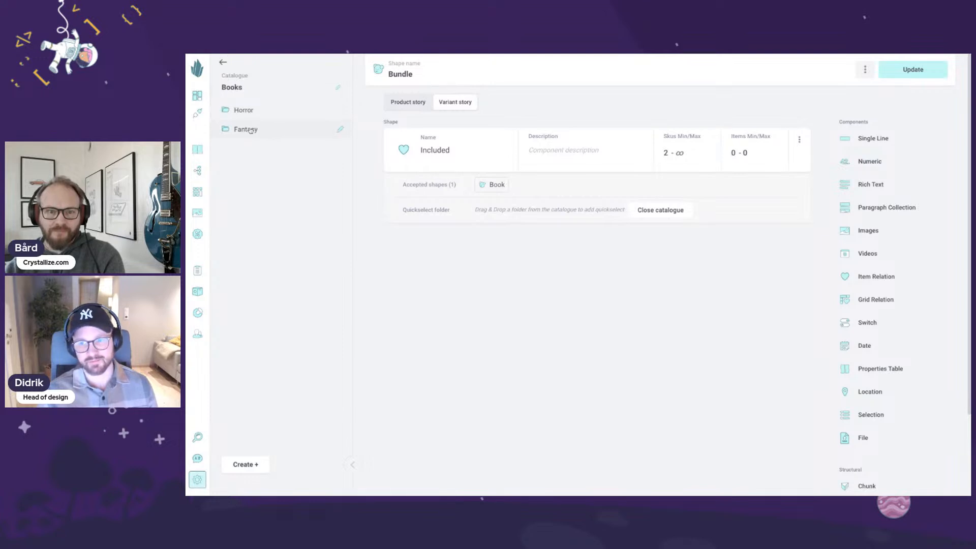
pyautogui.moveTo(250, 130); pyautogui.dragTo(592, 208)
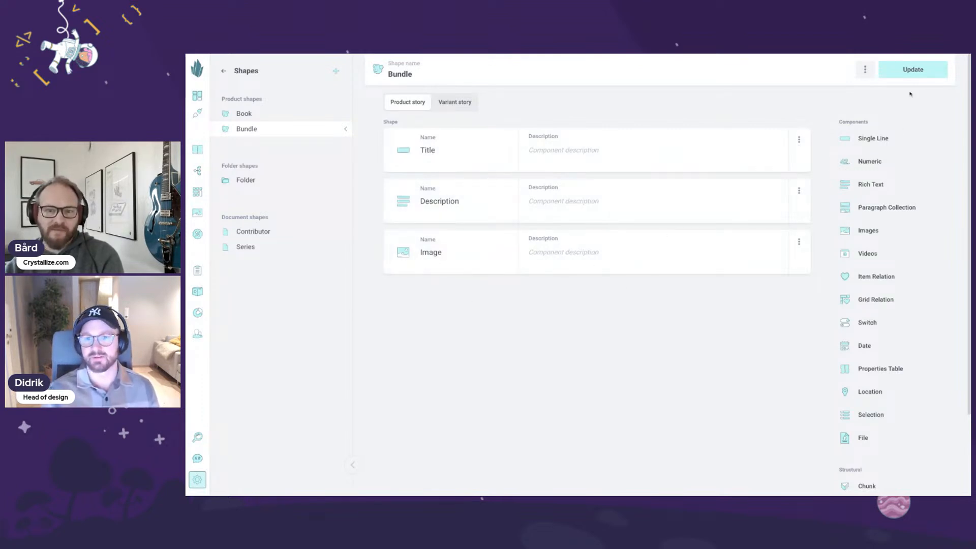
# - Rename the product story's Image component to Cover and save the update to the Bundle shape
pyautogui.doubleClick(431, 252)
pyautogui.write('Cover')
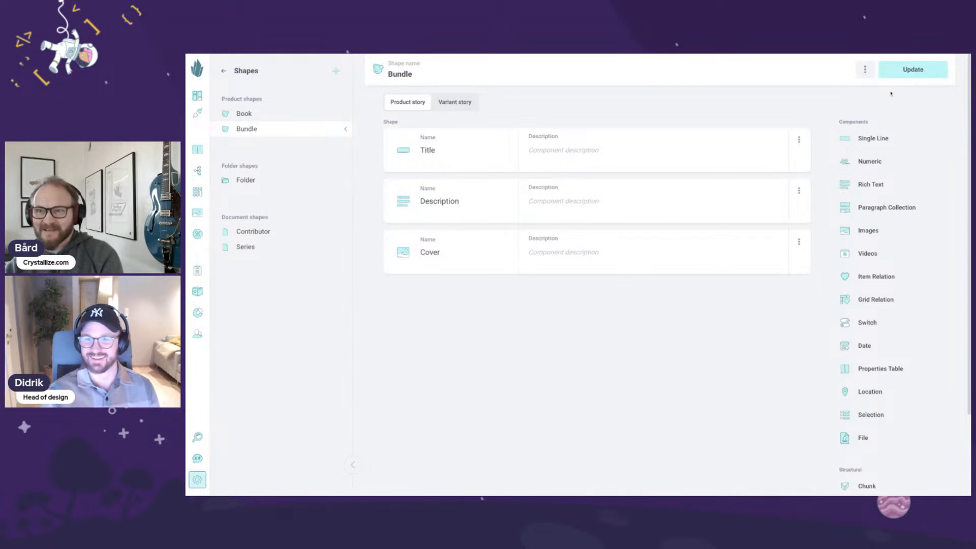
pyautogui.scroll(-1, 920, 74)
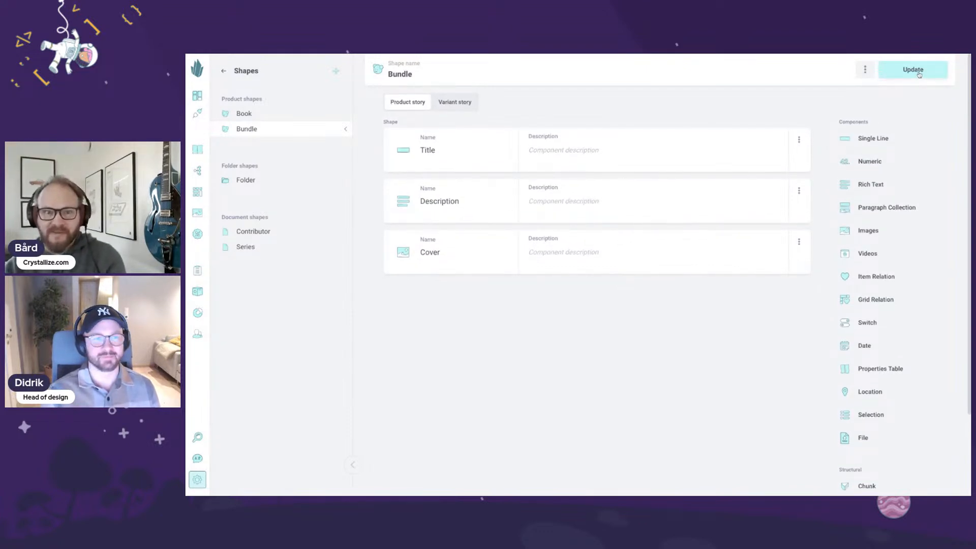
pyautogui.click(919, 75)
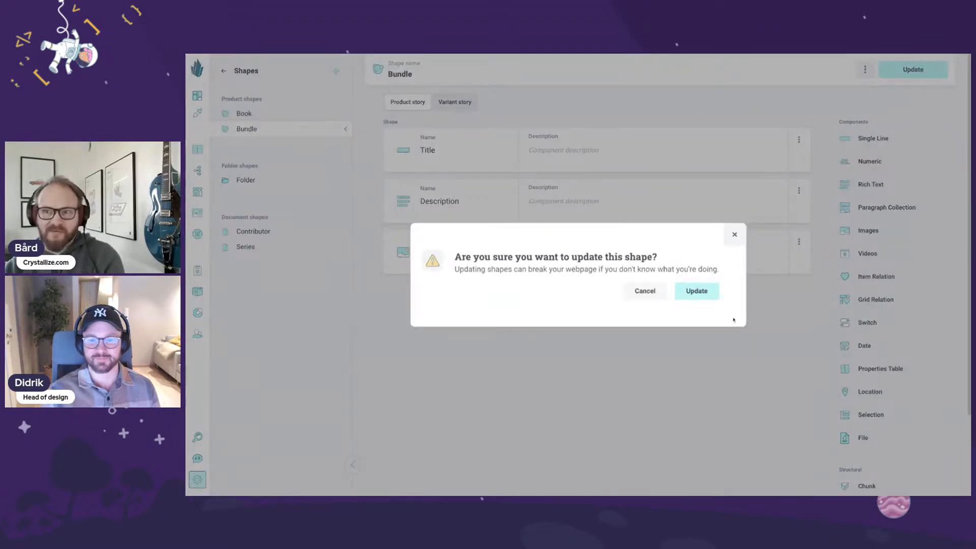
pyautogui.click(708, 296)
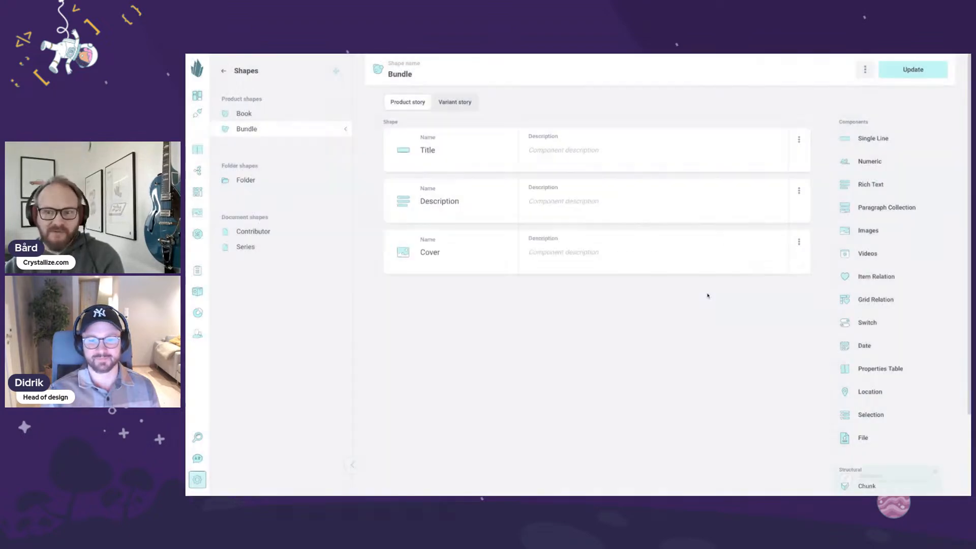
# - Create a folder named Bundles with the Folder shape at the catalogue root, open it and publish it
pyautogui.click(193, 152)
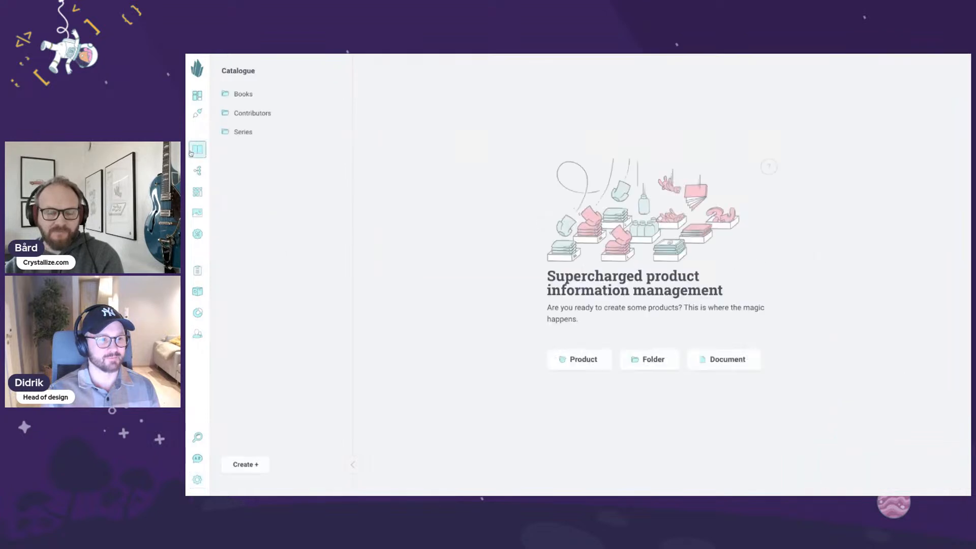
pyautogui.click(245, 464)
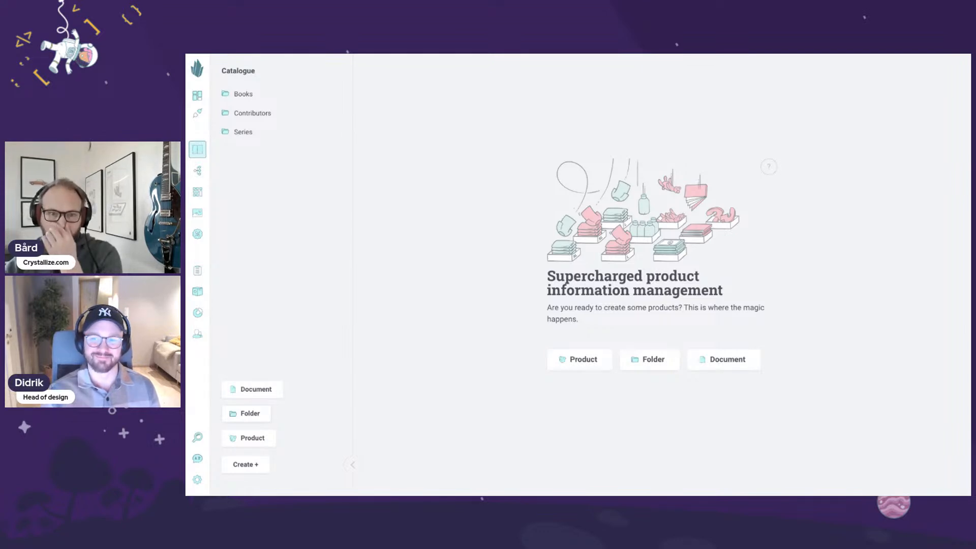
pyautogui.click(250, 414)
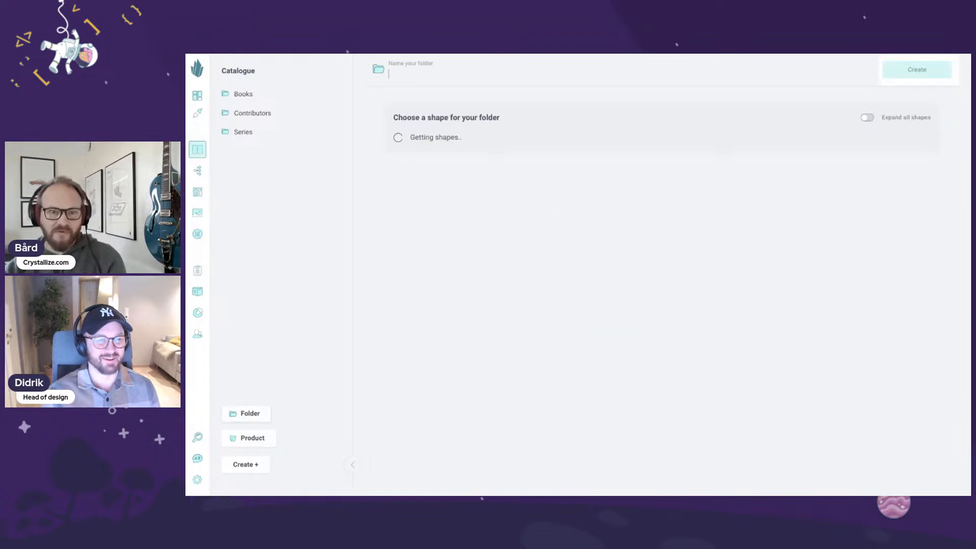
pyautogui.write('Bundles')
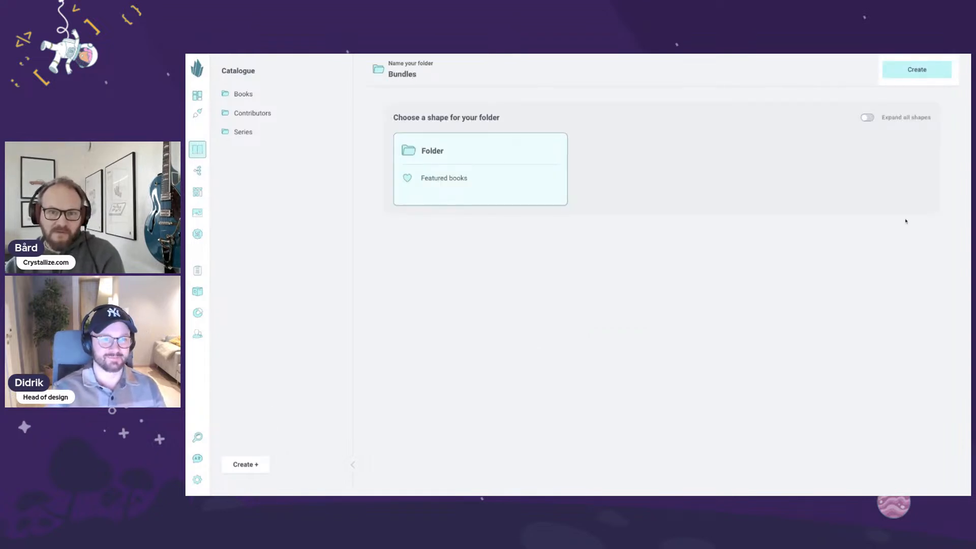
pyautogui.click(908, 72)
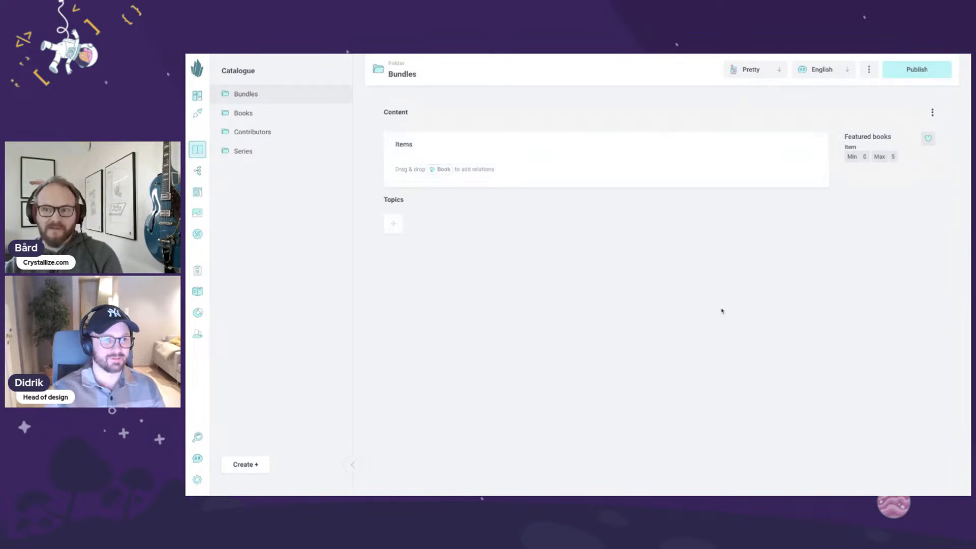
pyautogui.click(283, 96)
pyautogui.click(910, 75)
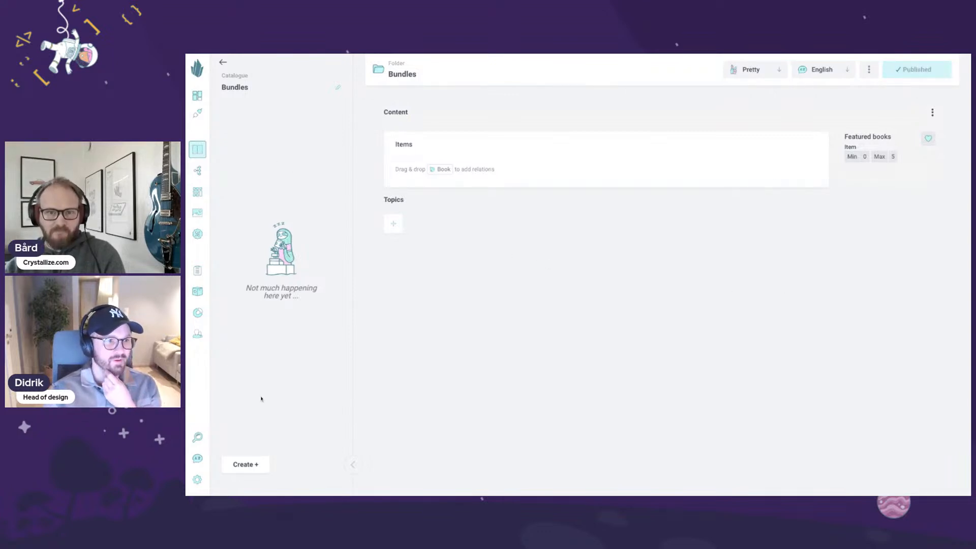
# - Add the Hobbit cover image from the Lord of the rings document in the Series folder to the lightbox
pyautogui.click(253, 465)
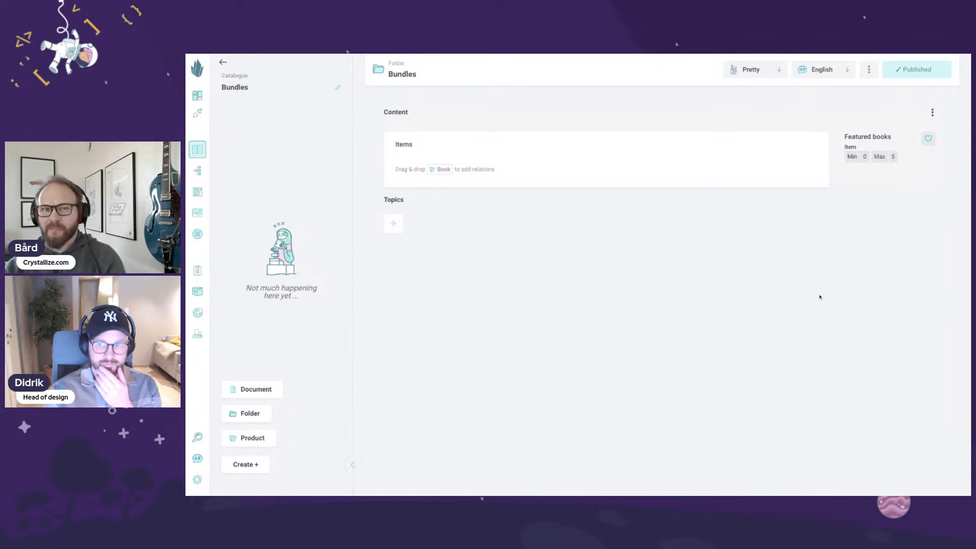
pyautogui.click(431, 286)
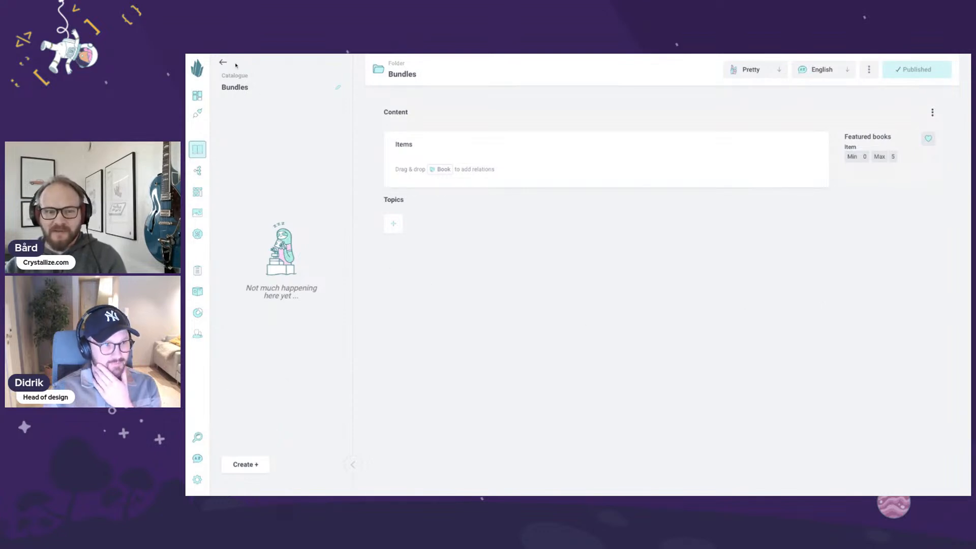
pyautogui.click(223, 62)
pyautogui.click(274, 151)
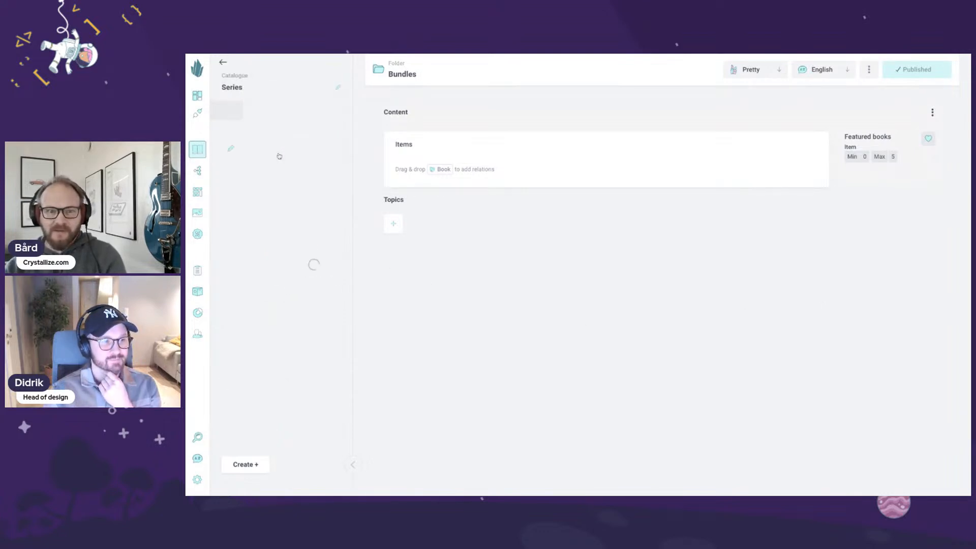
pyautogui.click(281, 130)
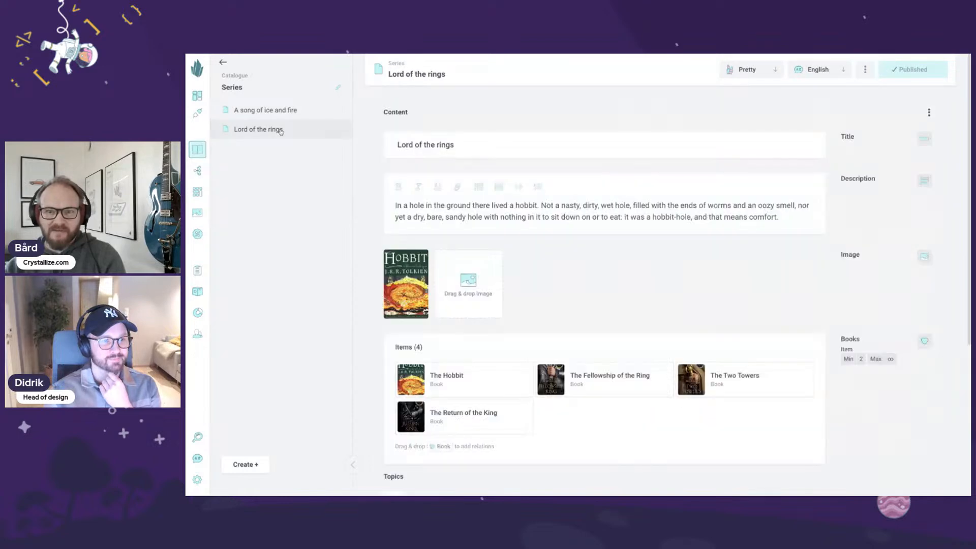
pyautogui.scroll(-2, 470, 143)
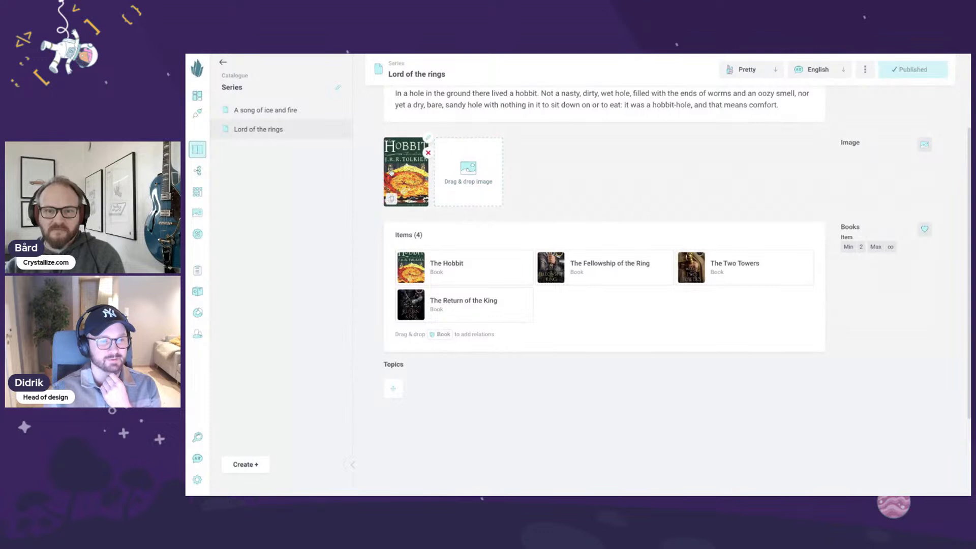
pyautogui.click(392, 200)
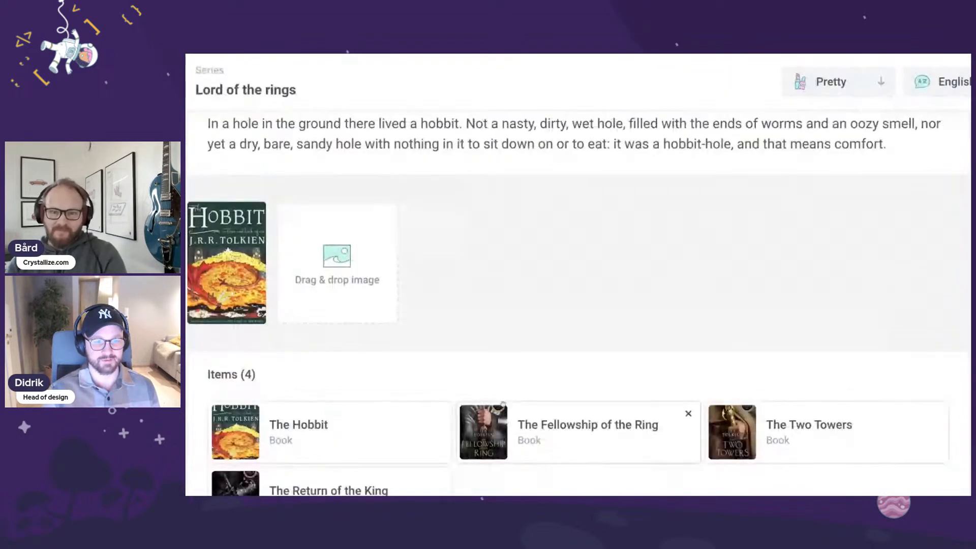
pyautogui.scroll(-2, 555, 152)
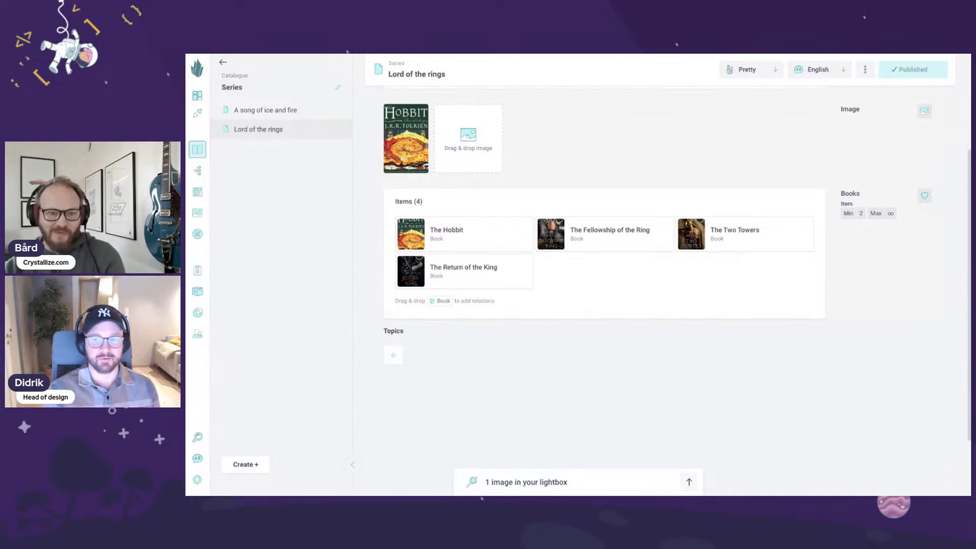
# - Create a product named Middle earth bundle with the Bundle shape inside the Bundles folder
pyautogui.click(223, 62)
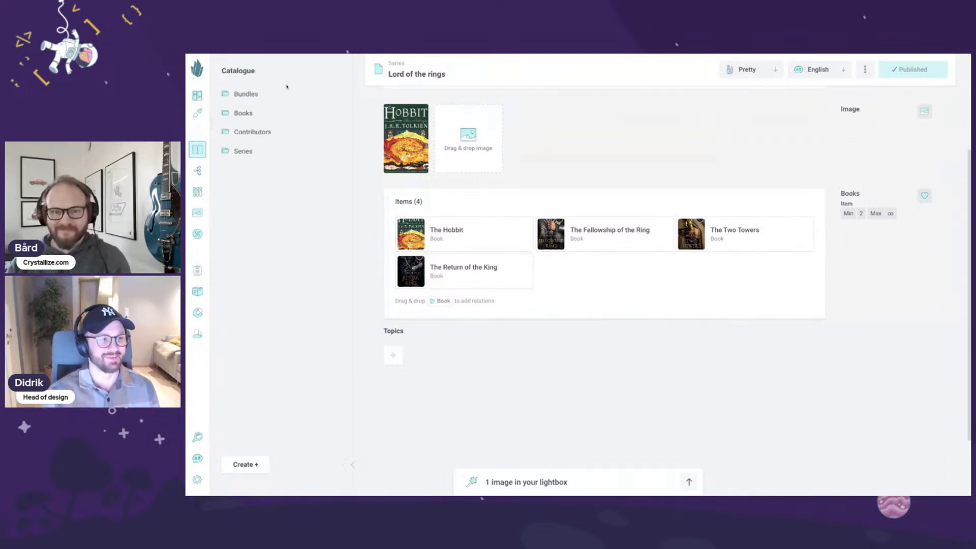
pyautogui.click(259, 100)
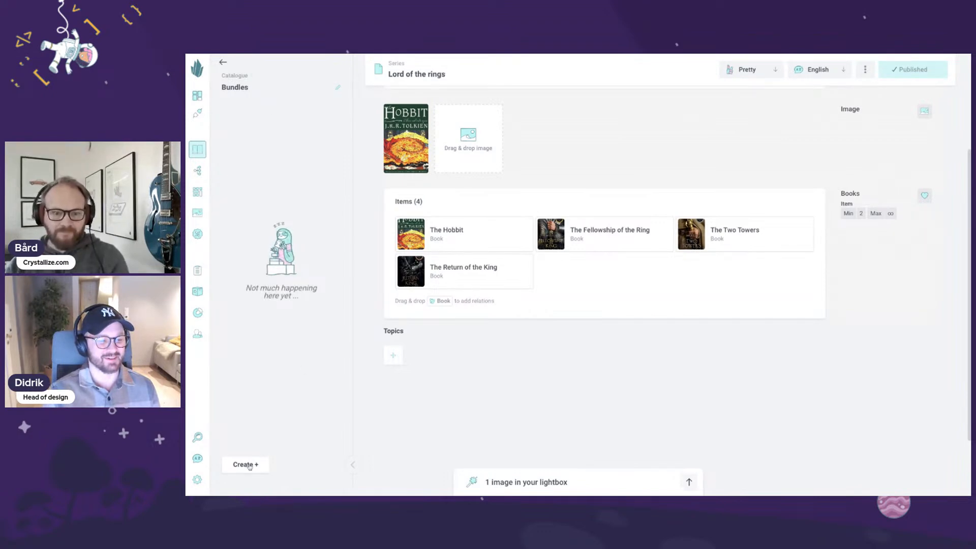
pyautogui.click(604, 485)
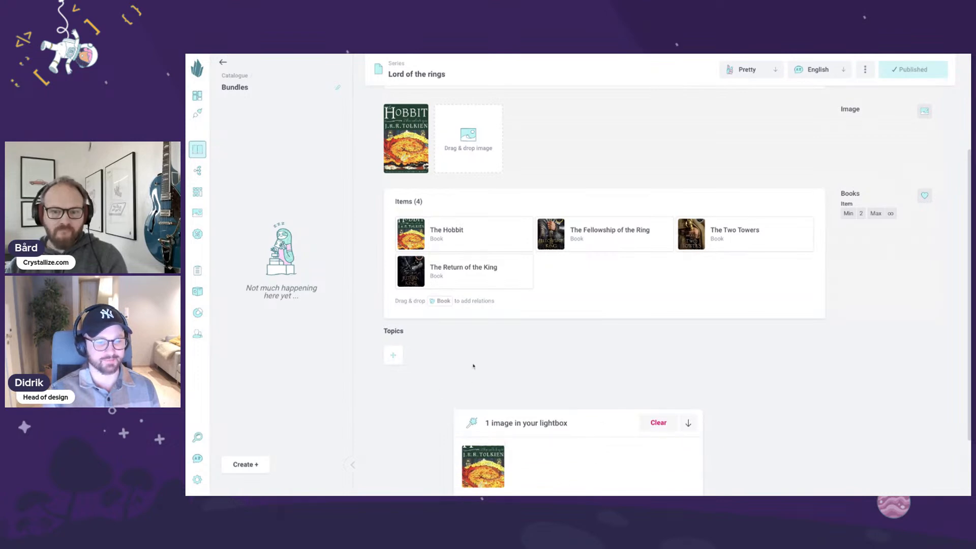
pyautogui.click(245, 464)
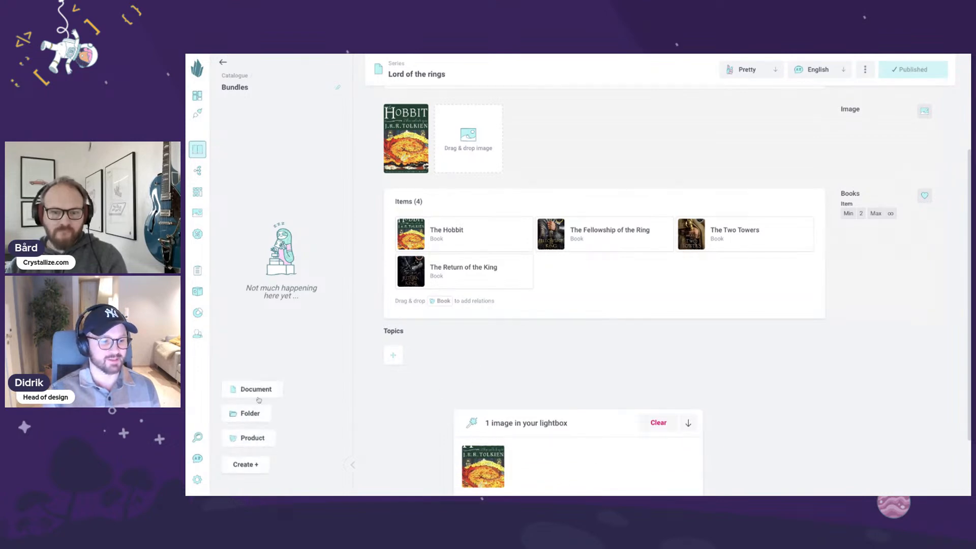
pyautogui.click(253, 437)
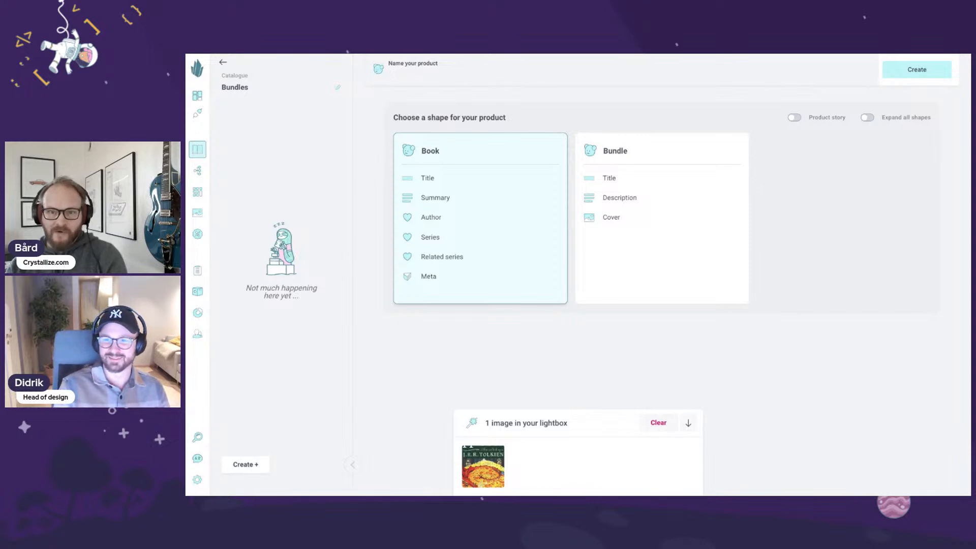
pyautogui.write('Middle earth bundle')
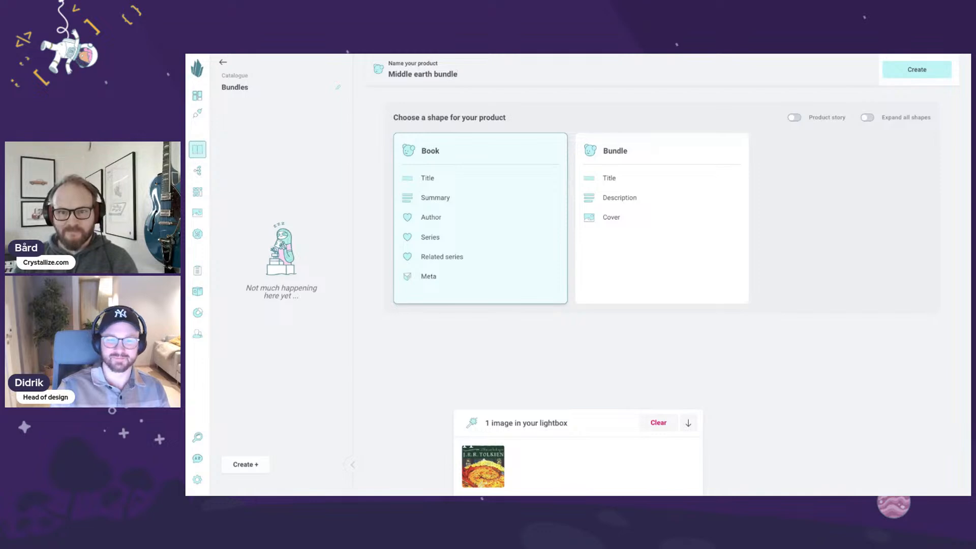
pyautogui.click(642, 200)
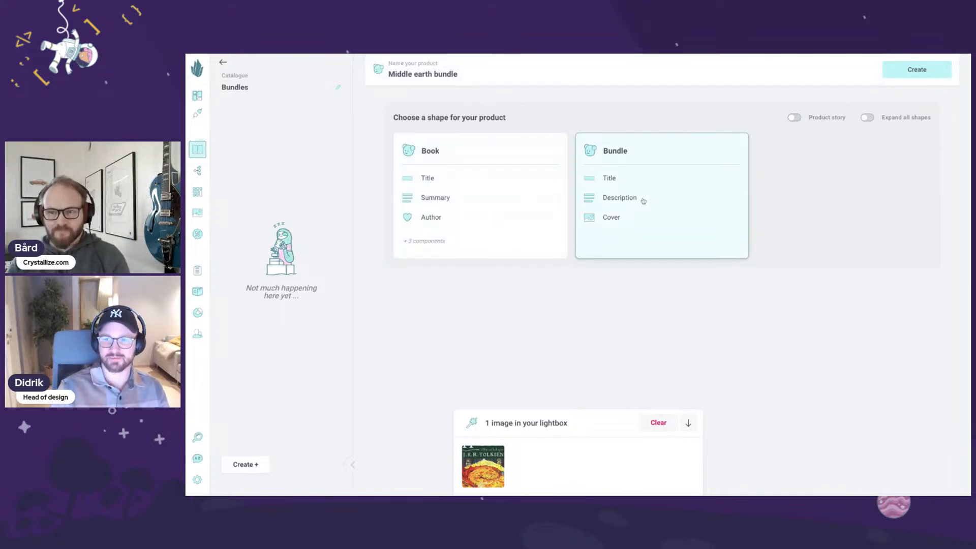
pyautogui.click(921, 70)
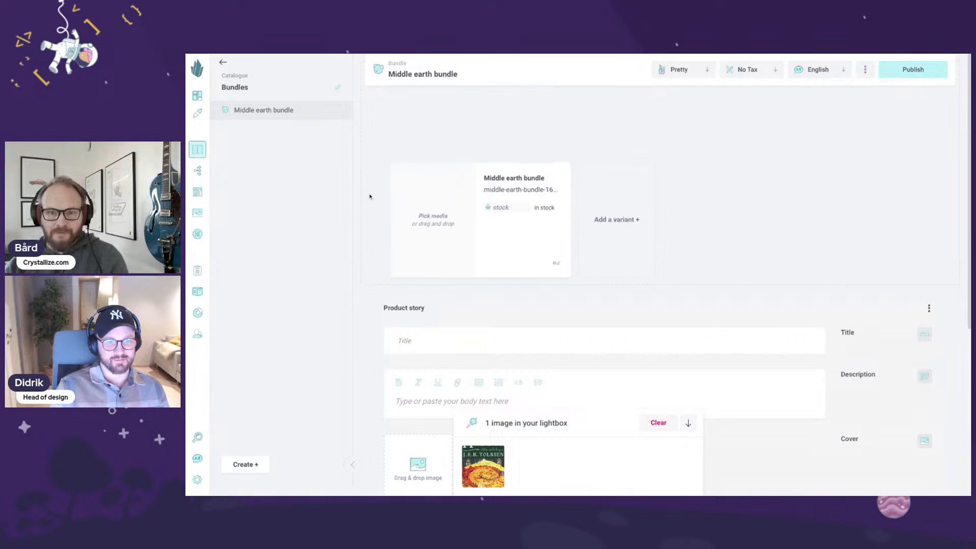
# - Place the Hobbit image from the lightbox in the product story's Cover component, and clear the lightbox
pyautogui.scroll(-2, 458, 277)
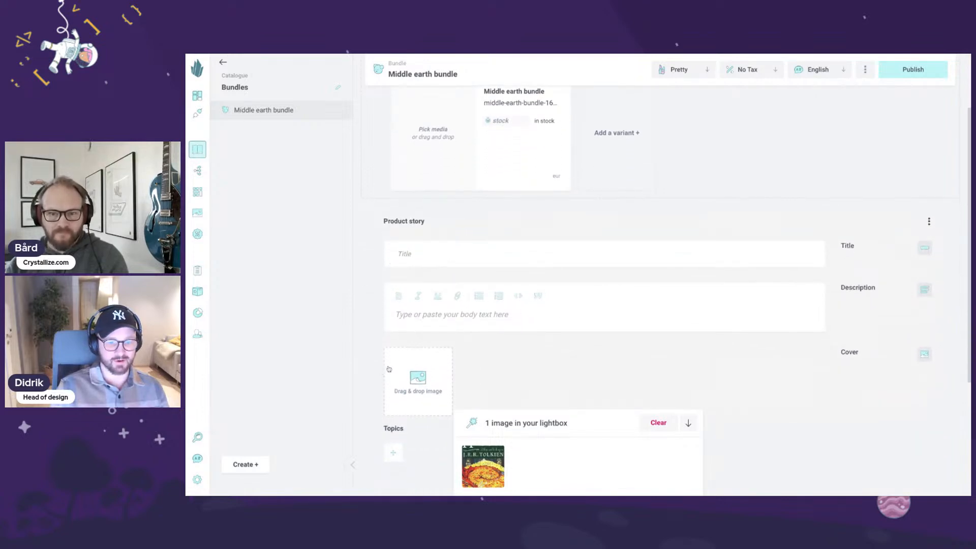
pyautogui.scroll(-2, 384, 370)
pyautogui.moveTo(480, 477); pyautogui.dragTo(412, 320)
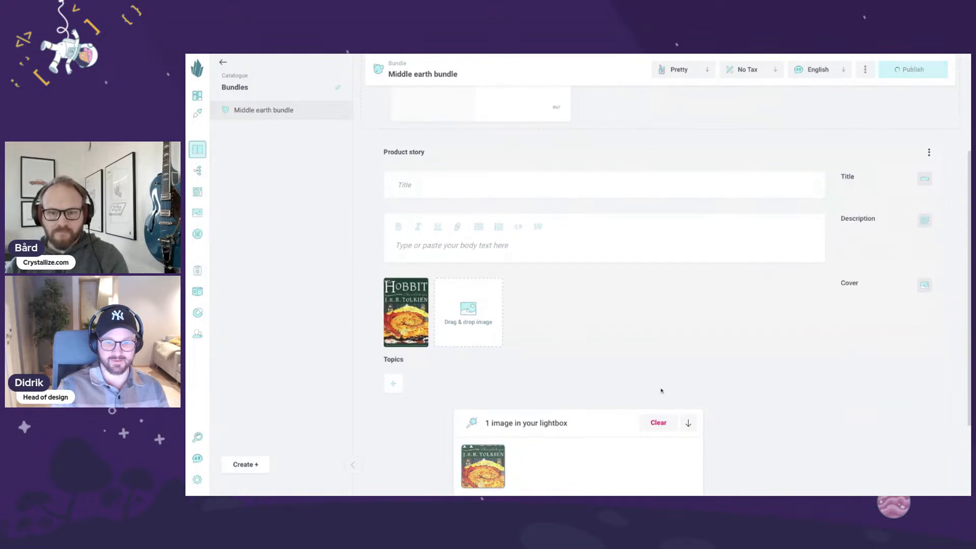
pyautogui.click(658, 422)
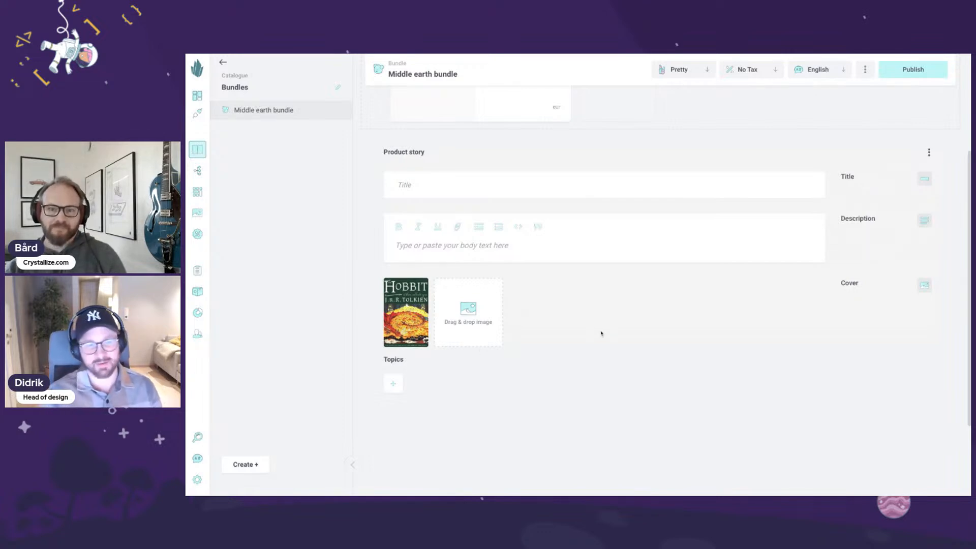
# - Copy the product name "Middle earth bundle" into the product story's Title
pyautogui.scroll(3, 604, 335)
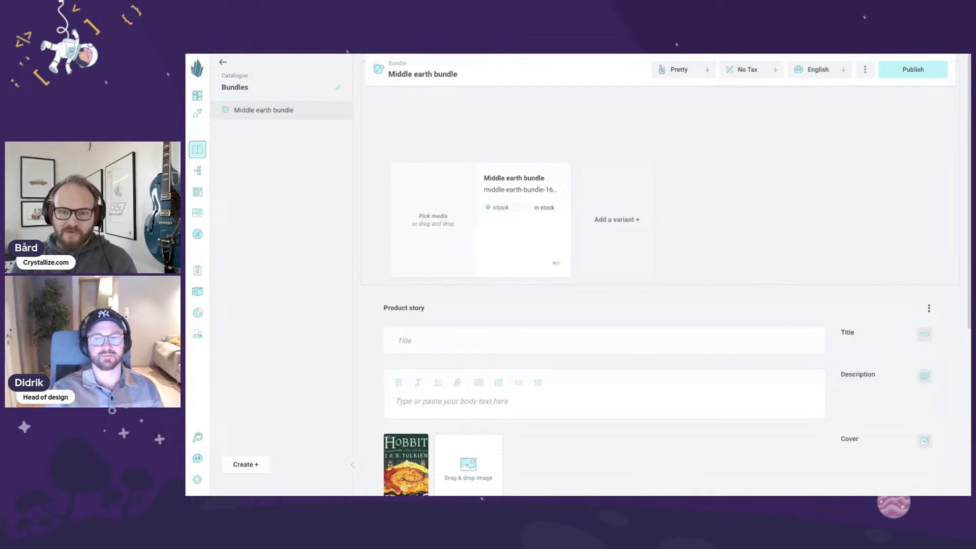
pyautogui.scroll(-2, 653, 309)
pyautogui.click(532, 250)
pyautogui.write('M')
pyautogui.press('BackSpace')
pyautogui.moveTo(465, 69); pyautogui.dragTo(387, 74)
pyautogui.hotkey('ctrl', 'c')
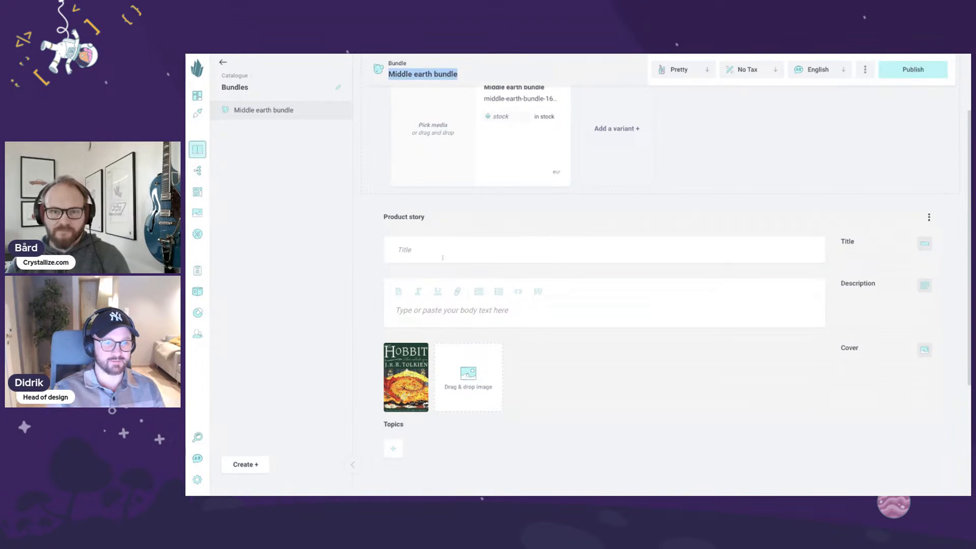
pyautogui.click(442, 252)
pyautogui.hotkey('ctrl', 'v')
# - Enter "Follow the people of middle earth on their journey" as the product story's Description
pyautogui.click(425, 311)
pyautogui.write('Fol')
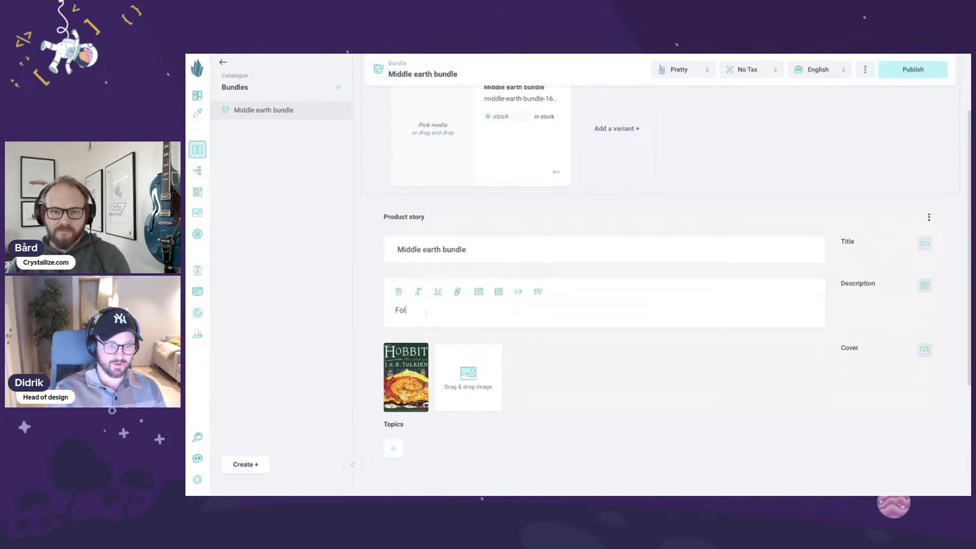
pyautogui.write('low the people ')
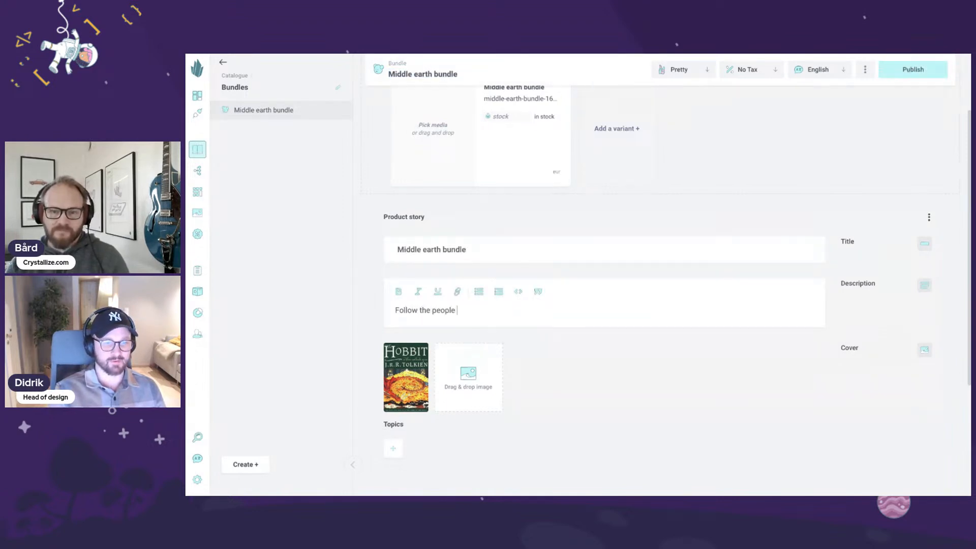
pyautogui.write('of middle earth on')
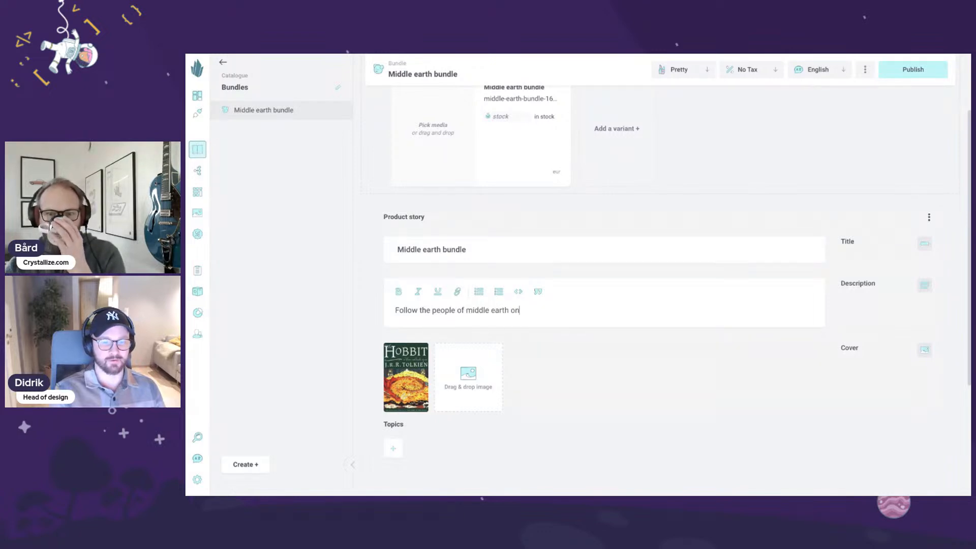
pyautogui.write(' their your')
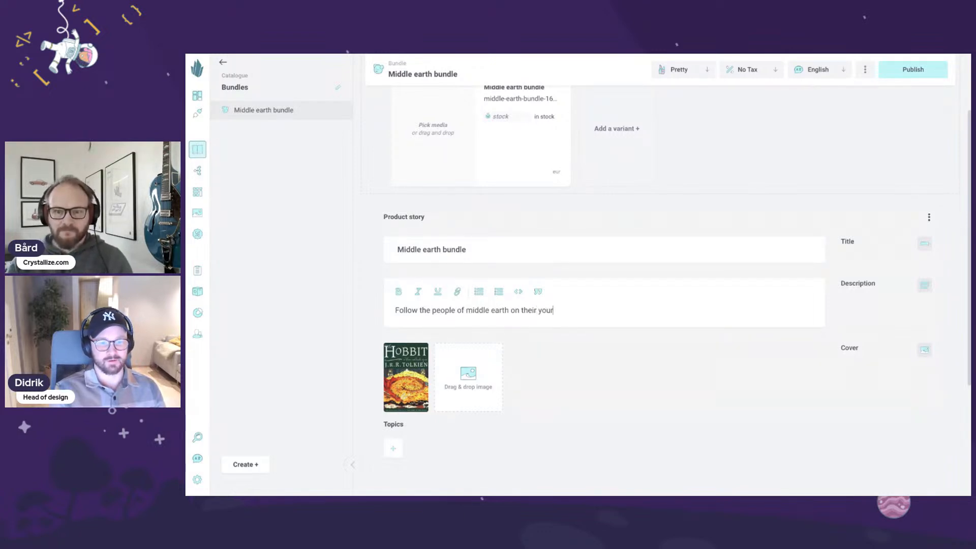
pyautogui.press('BackSpace')
pyautogui.press('BackSpace')
pyautogui.press('BackSpace')
pyautogui.write('journey')
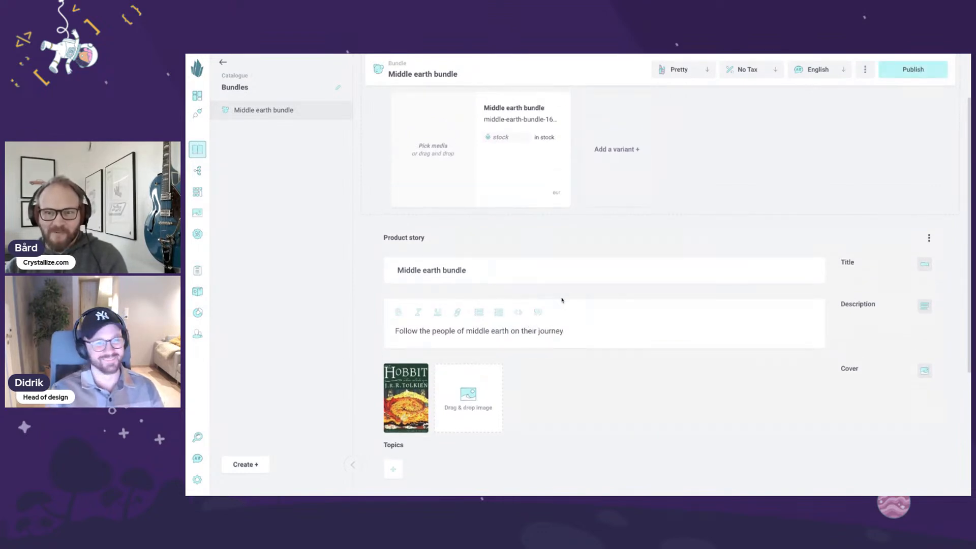
# - Set the Hobbit cover image as the media of the Middle earth bundle variant using the lightbox, and clear the lightbox
pyautogui.scroll(2, 563, 304)
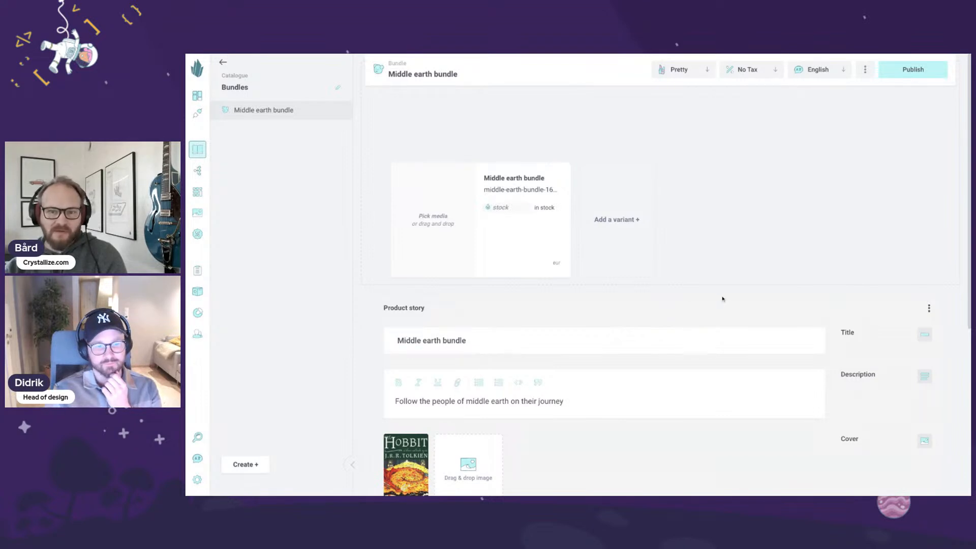
pyautogui.moveTo(391, 493)
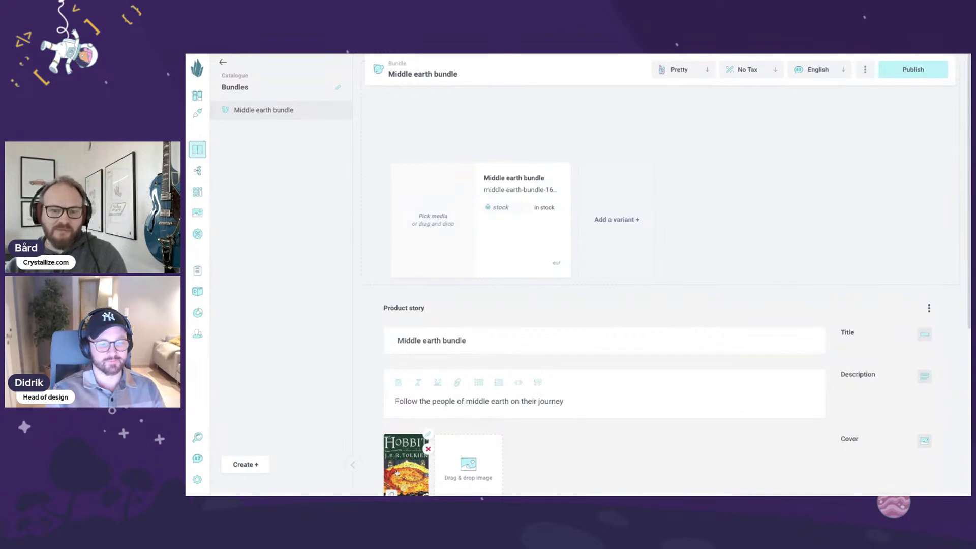
pyautogui.scroll(-1, 391, 493)
pyautogui.click(392, 425)
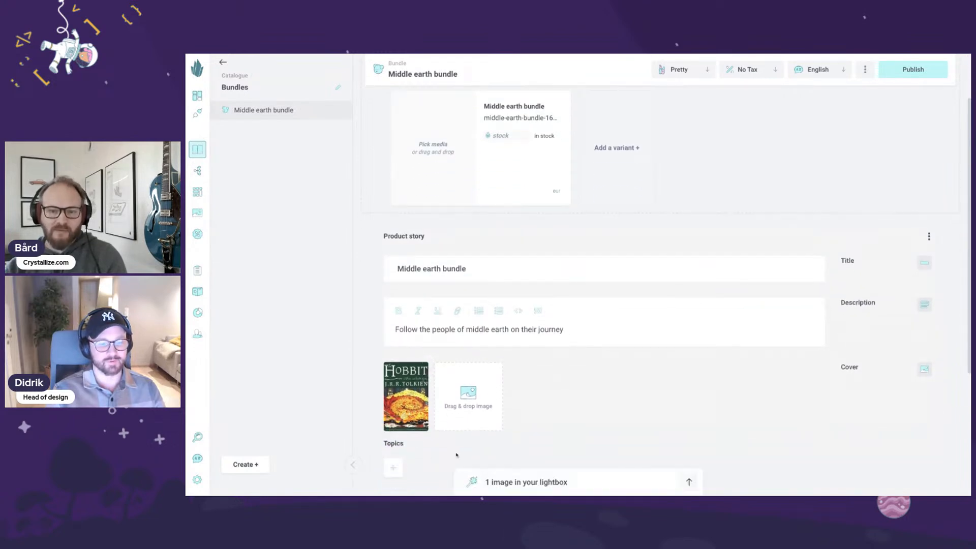
pyautogui.scroll(2, 477, 413)
pyautogui.click(523, 485)
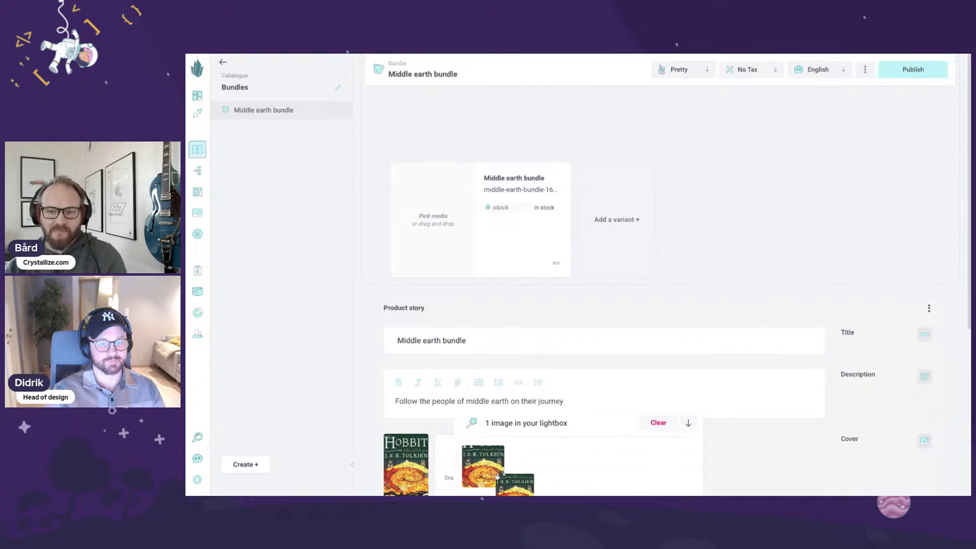
pyautogui.moveTo(482, 473); pyautogui.dragTo(391, 225)
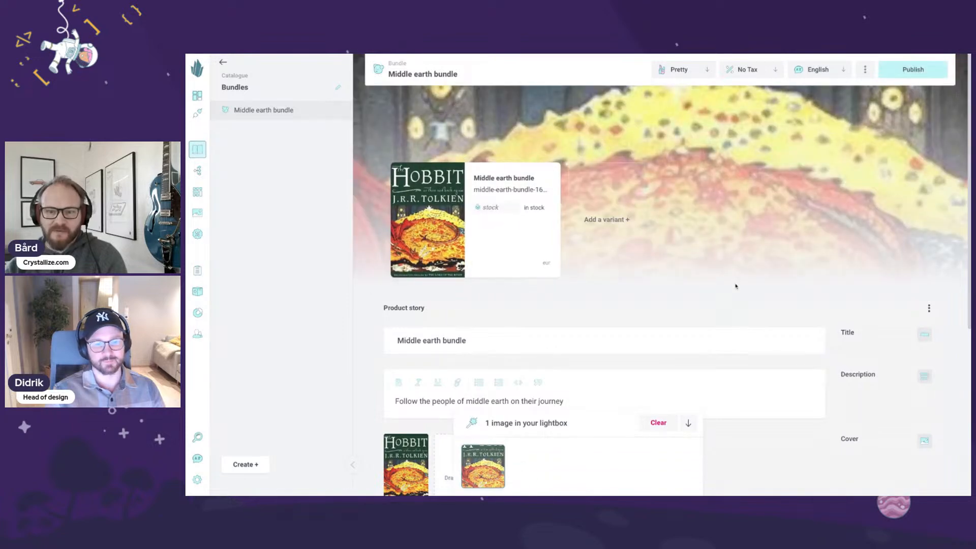
pyautogui.click(675, 421)
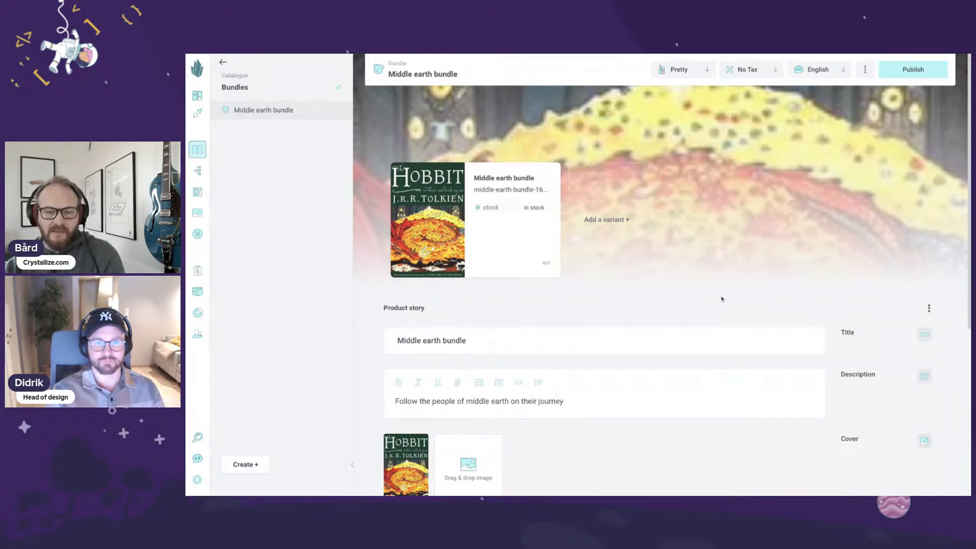
# - Add a Type attribute with the value Hardcover to the Middle earth bundle variant, and return to the product overview
pyautogui.click(488, 239)
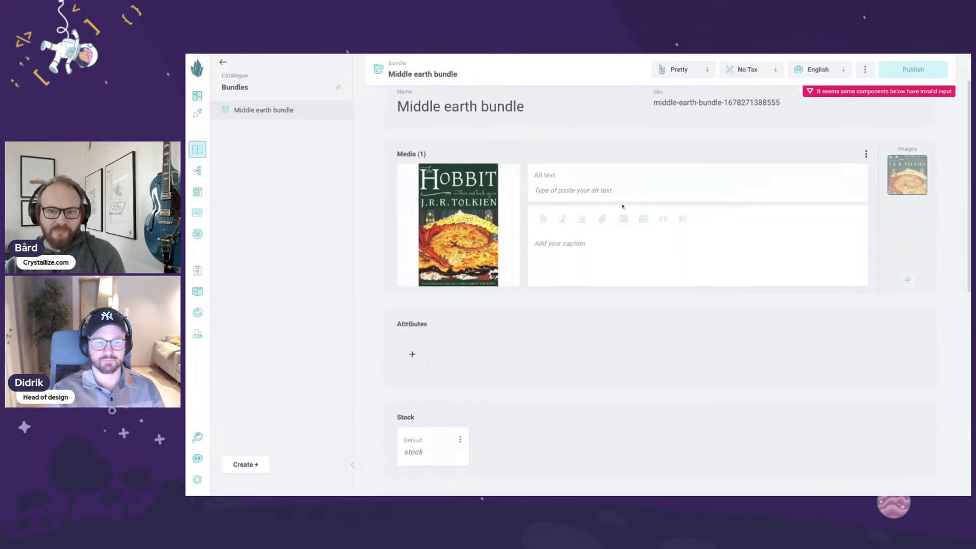
pyautogui.scroll(-3, 514, 344)
pyautogui.scroll(4, 464, 283)
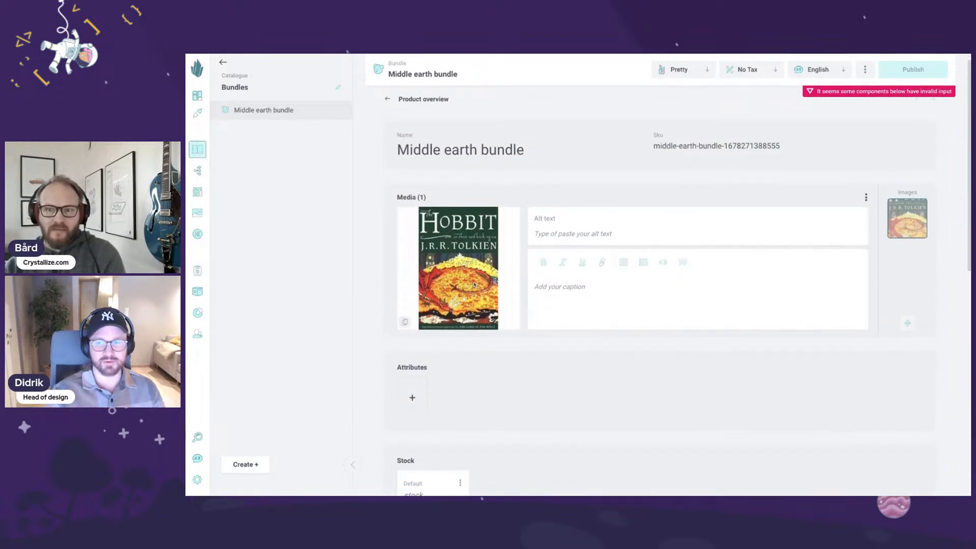
pyautogui.scroll(-2, 475, 275)
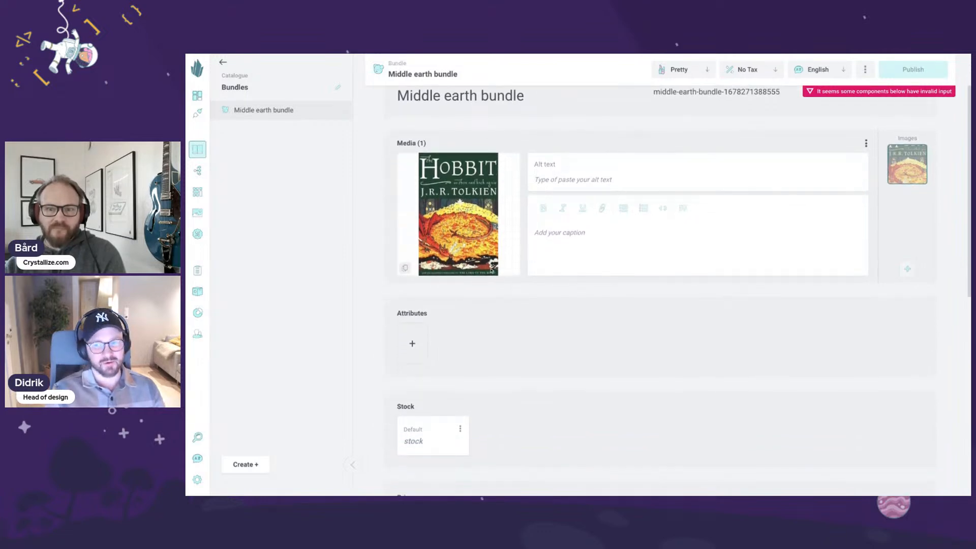
pyautogui.click(410, 344)
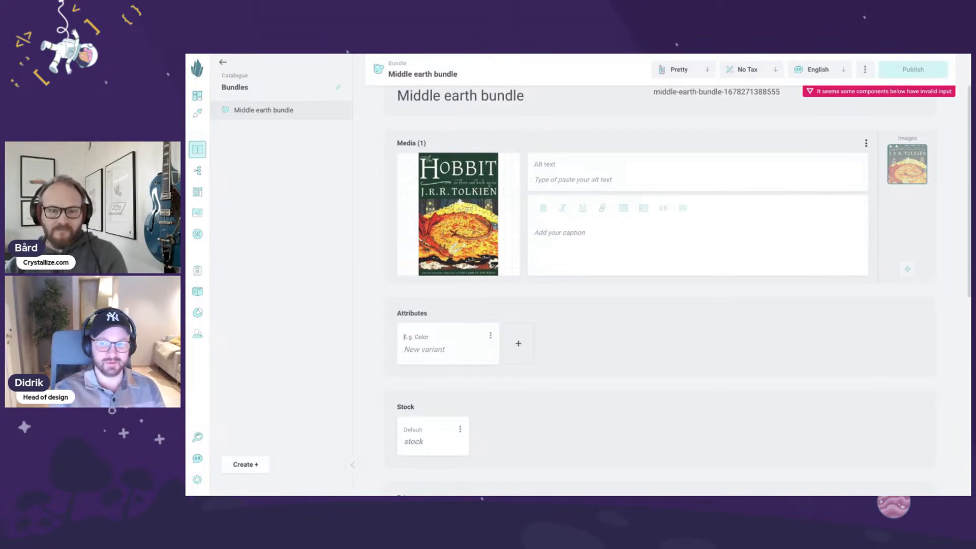
pyautogui.write('Type')
pyautogui.press('Tab')
pyautogui.write('Hadr')
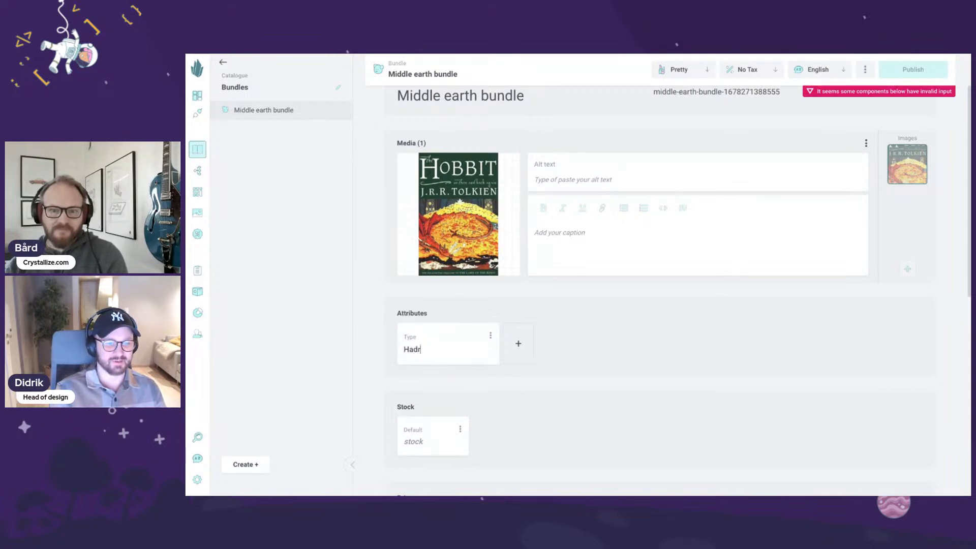
pyautogui.press('BackSpace')
pyautogui.write('rdcover')
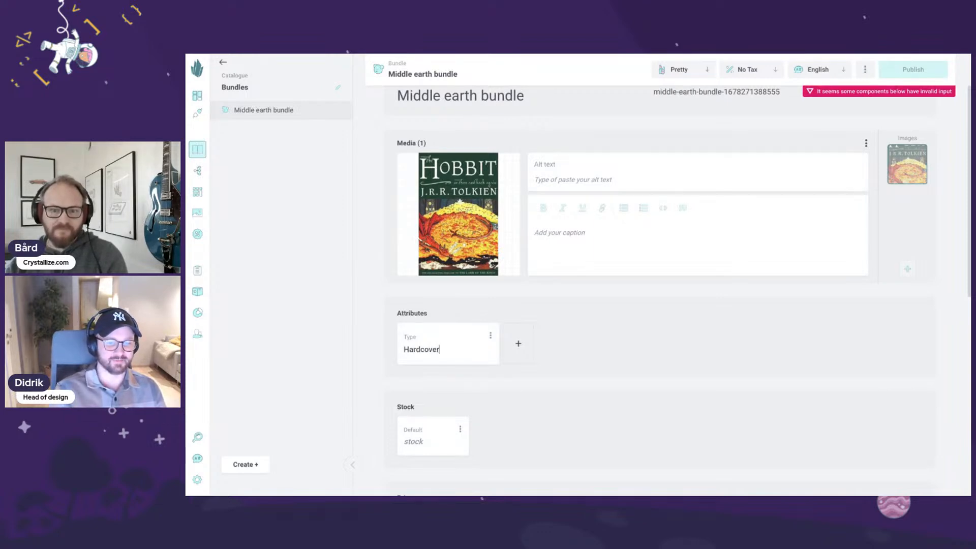
pyautogui.scroll(2, 589, 317)
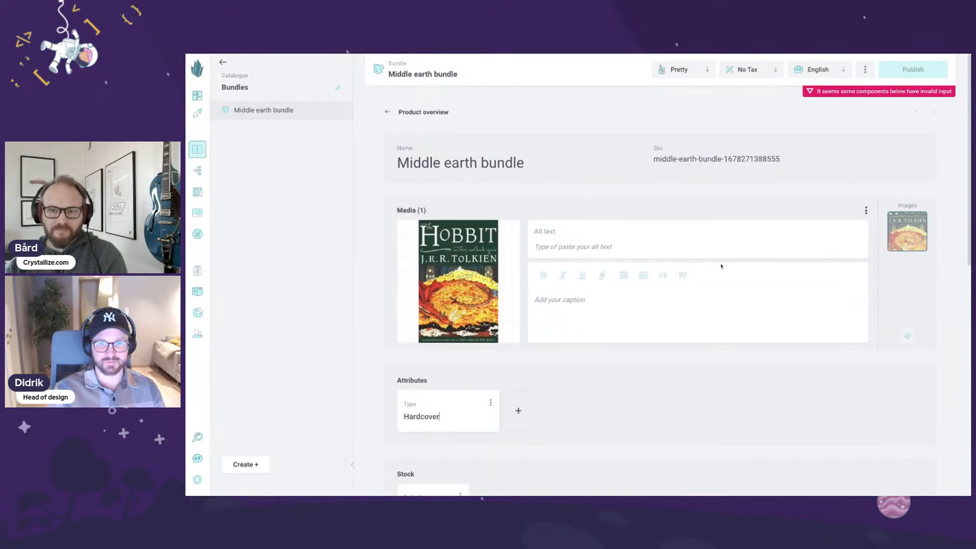
pyautogui.scroll(-3, 730, 239)
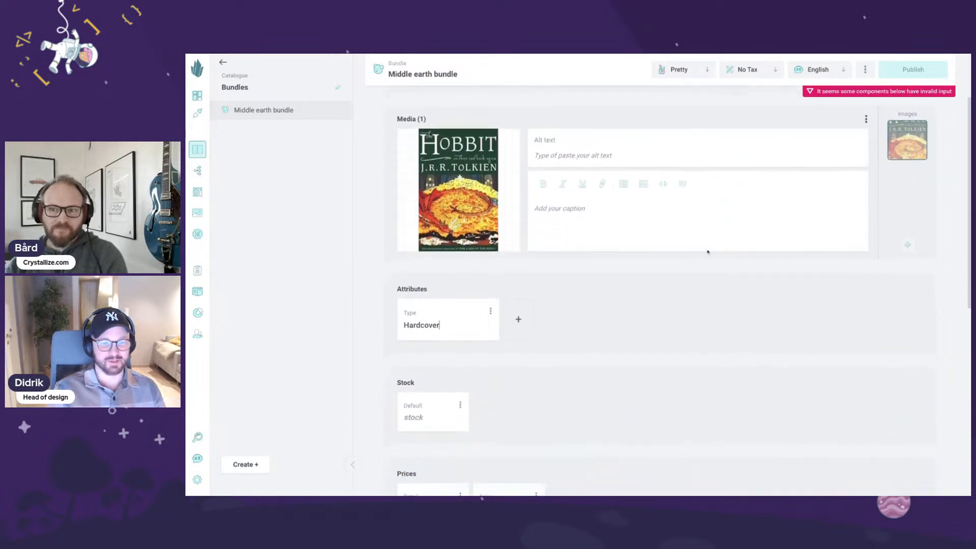
pyautogui.scroll(-3, 464, 316)
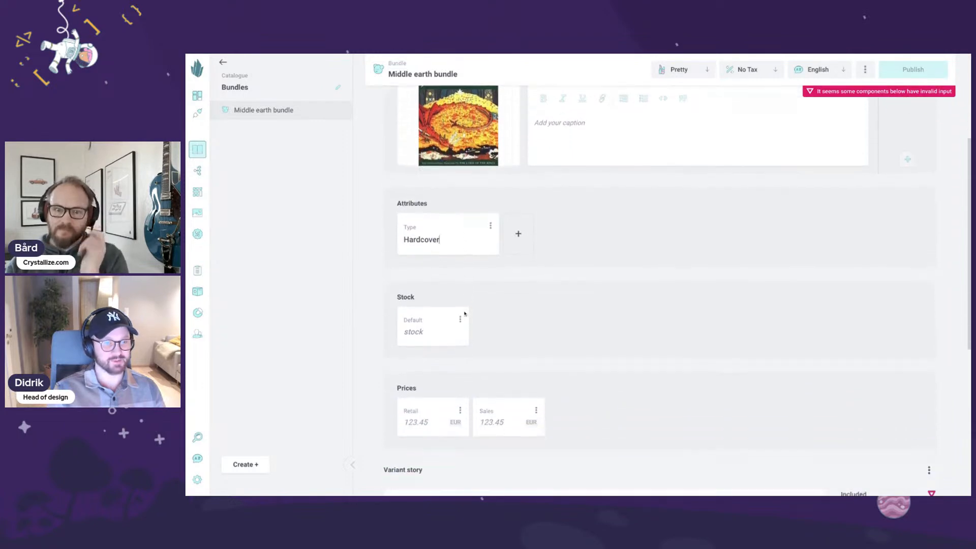
pyautogui.scroll(6, 464, 313)
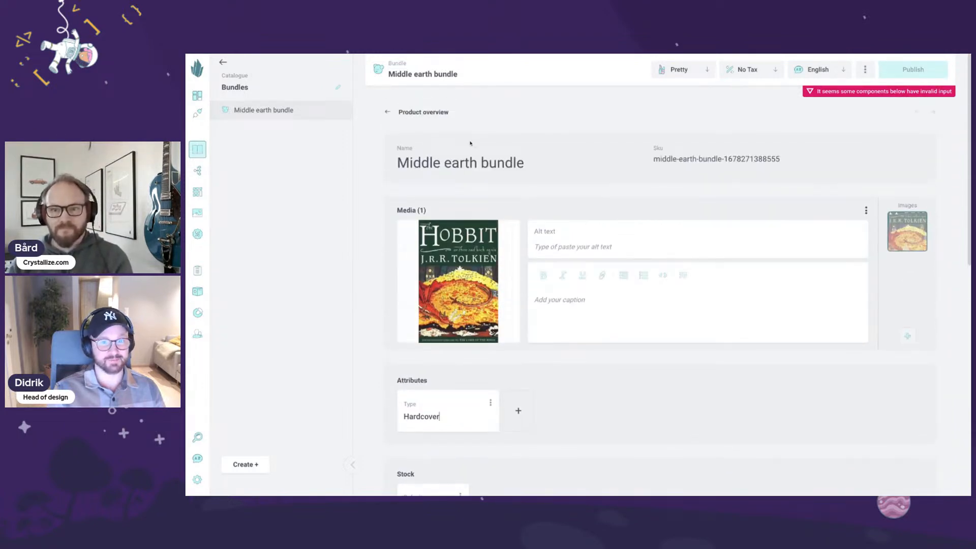
pyautogui.click(388, 110)
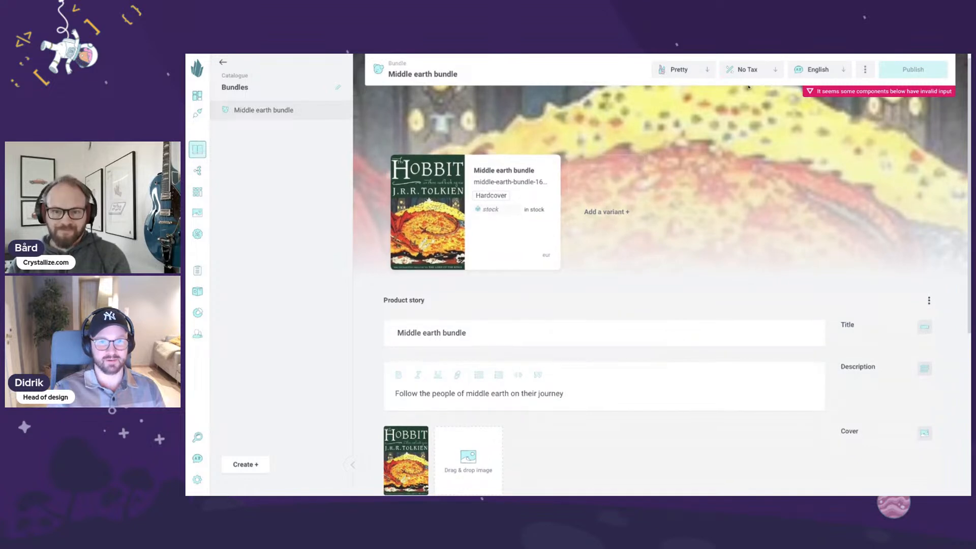
# - Switch the product to the Nerdy view and insert a second variant row below the first
pyautogui.click(702, 74)
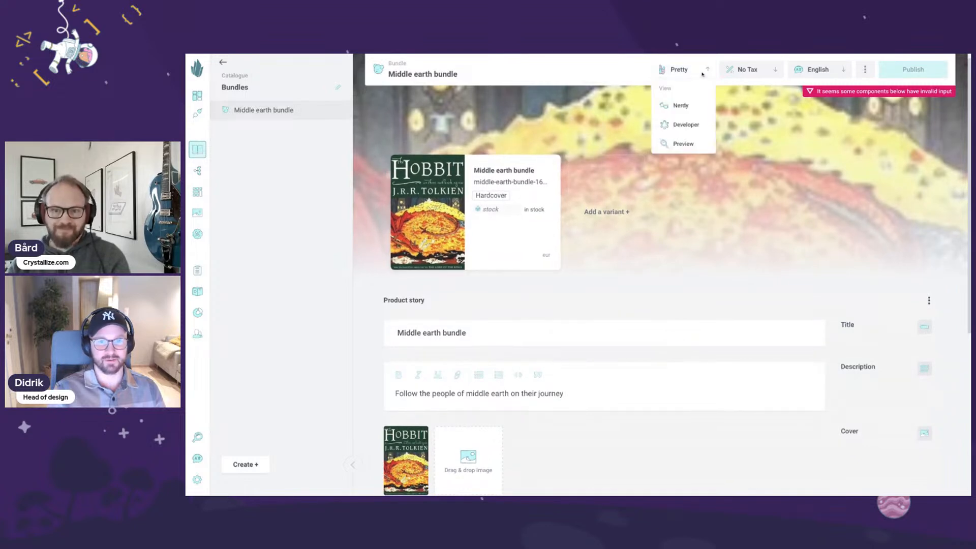
pyautogui.click(696, 109)
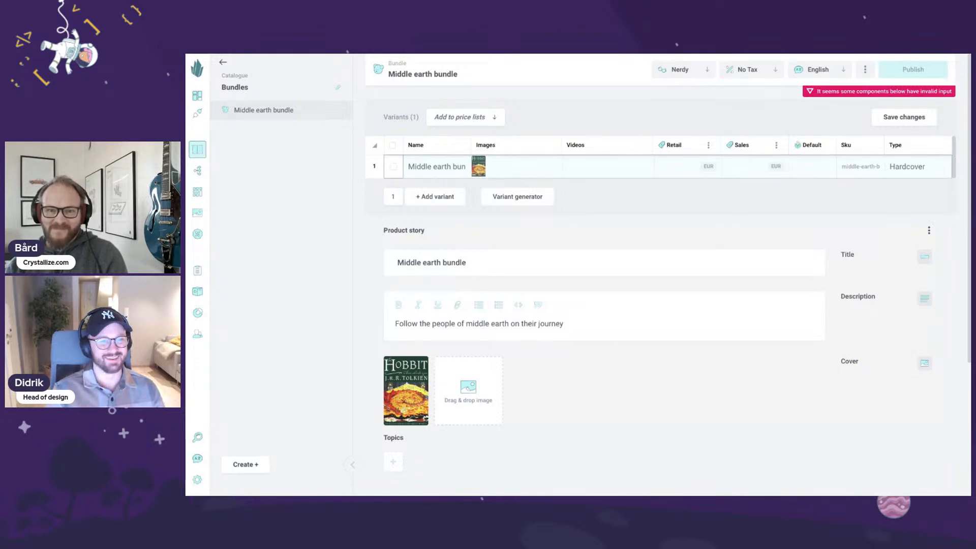
pyautogui.rightClick(382, 164)
pyautogui.click(394, 175)
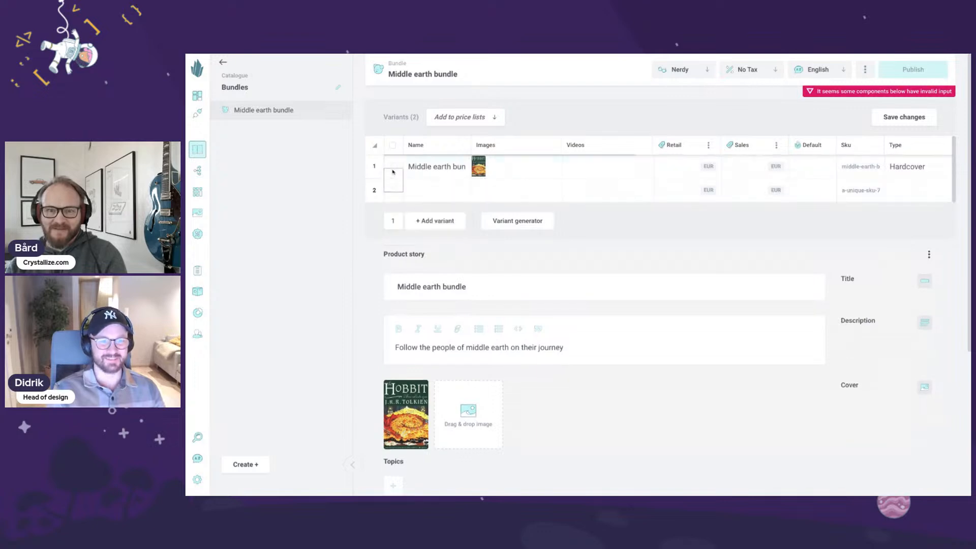
# - Copy the first variant's name down to the second variant
pyautogui.click(418, 169)
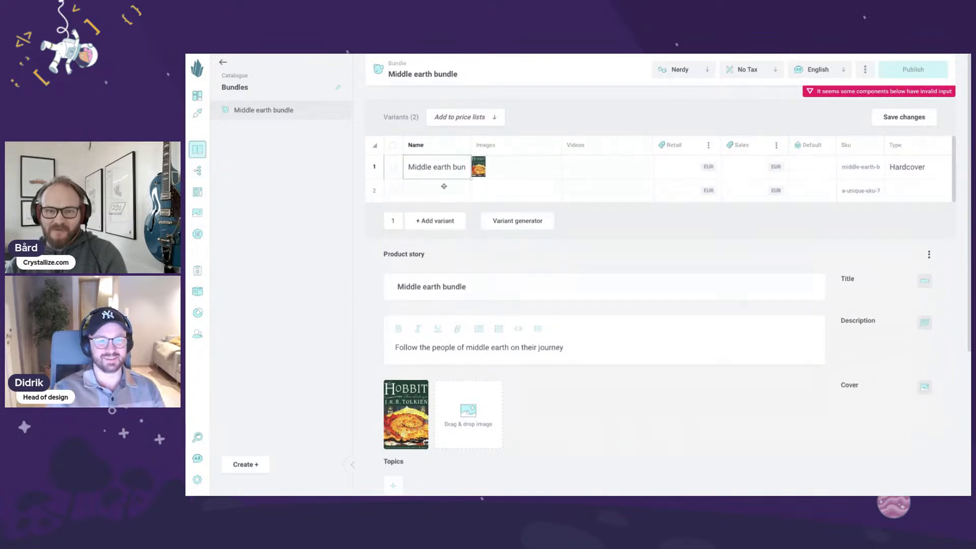
pyautogui.moveTo(471, 179); pyautogui.dragTo(457, 190)
pyautogui.doubleClick(456, 191)
# - Rename the first variant as "Hardcover bundle"
pyautogui.click(454, 167)
pyautogui.doubleClick(454, 167)
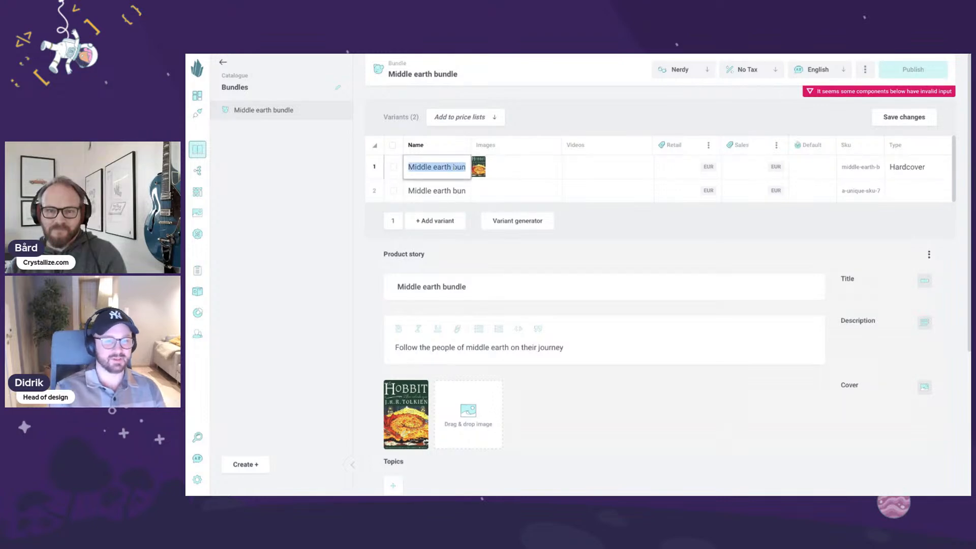
pyautogui.write('Hard')
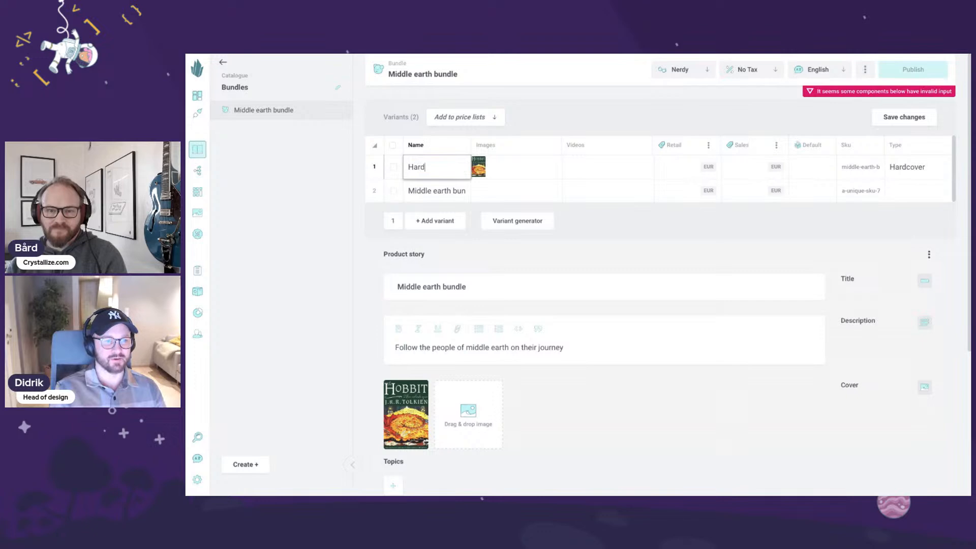
pyautogui.write('cover bundle')
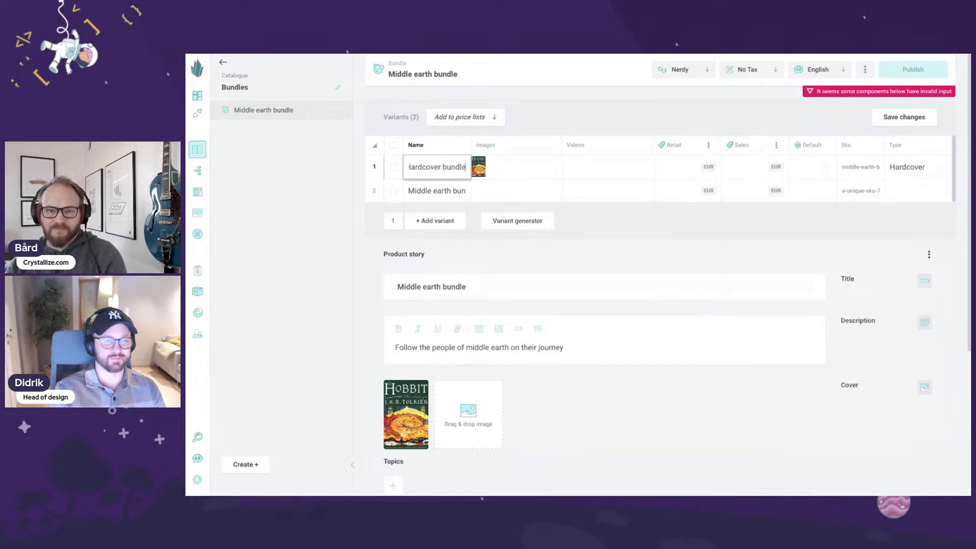
# - Name the second variant "Paperback bundle"
pyautogui.click(444, 191)
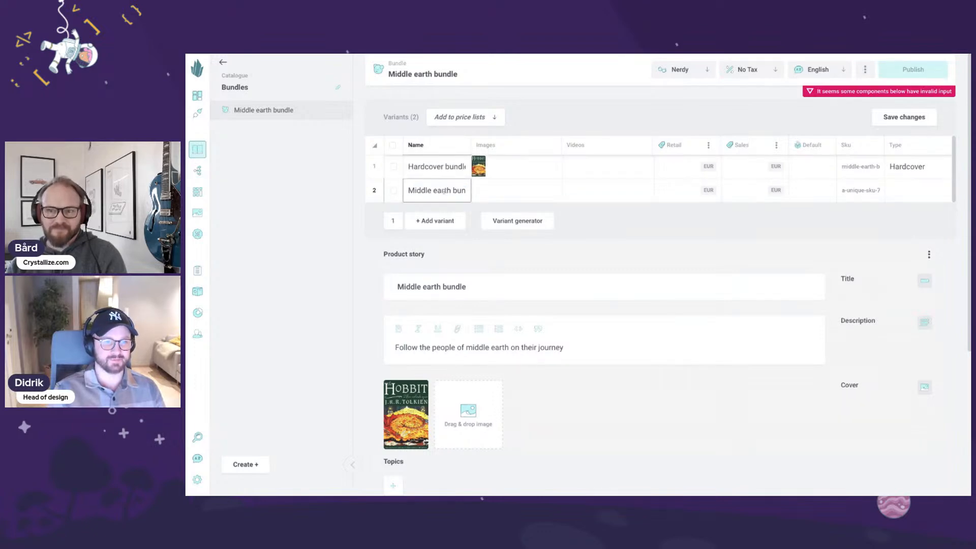
pyautogui.doubleClick(444, 190)
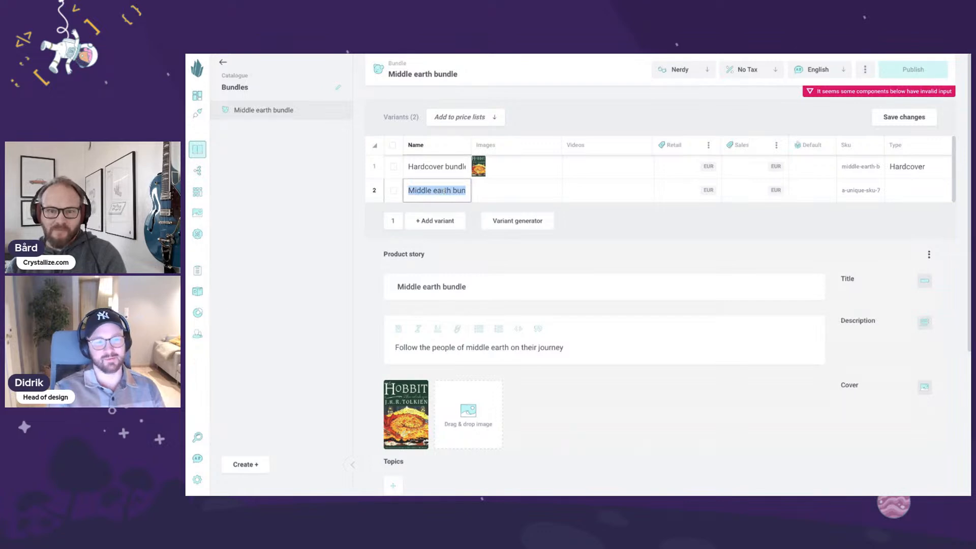
pyautogui.write('E')
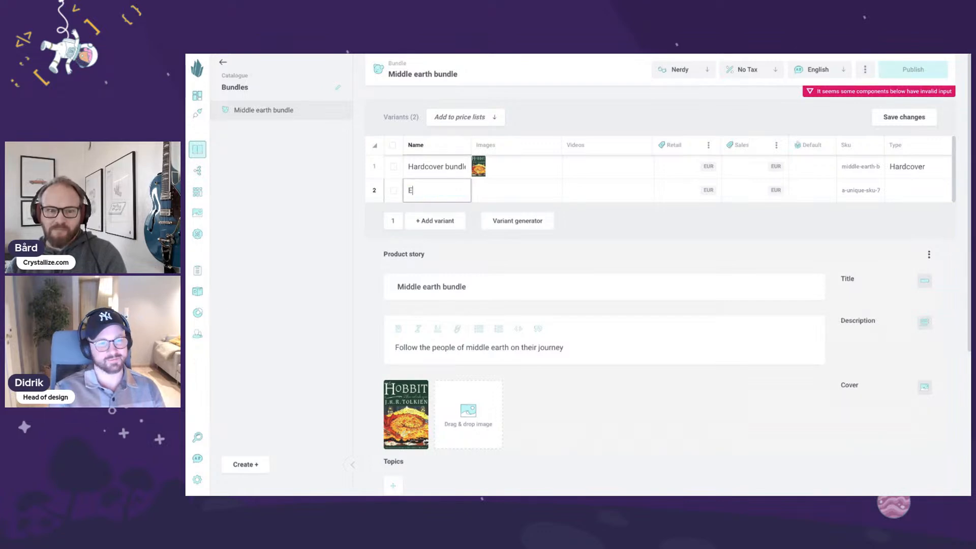
pyautogui.write('book bundle')
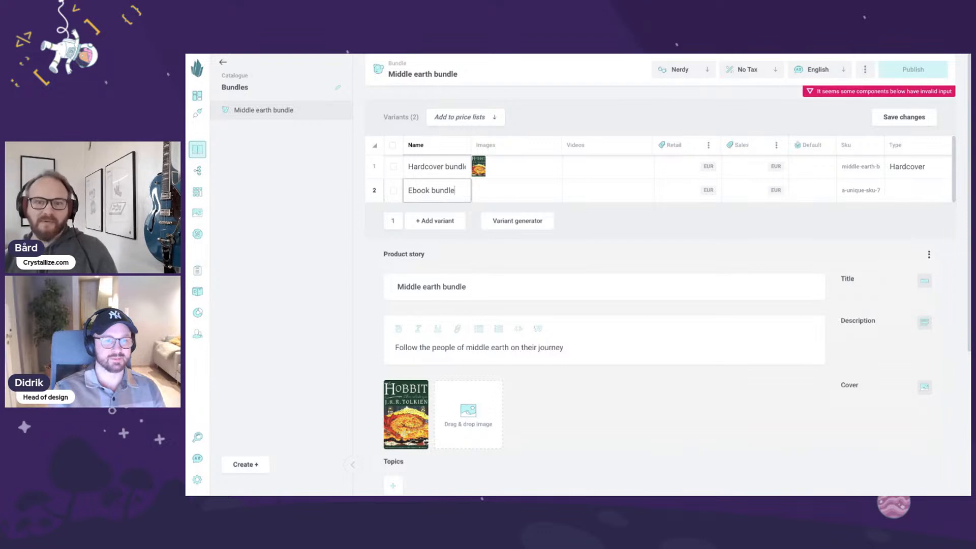
pyautogui.hotkey('ctrl', 'a')
pyautogui.write('Paper')
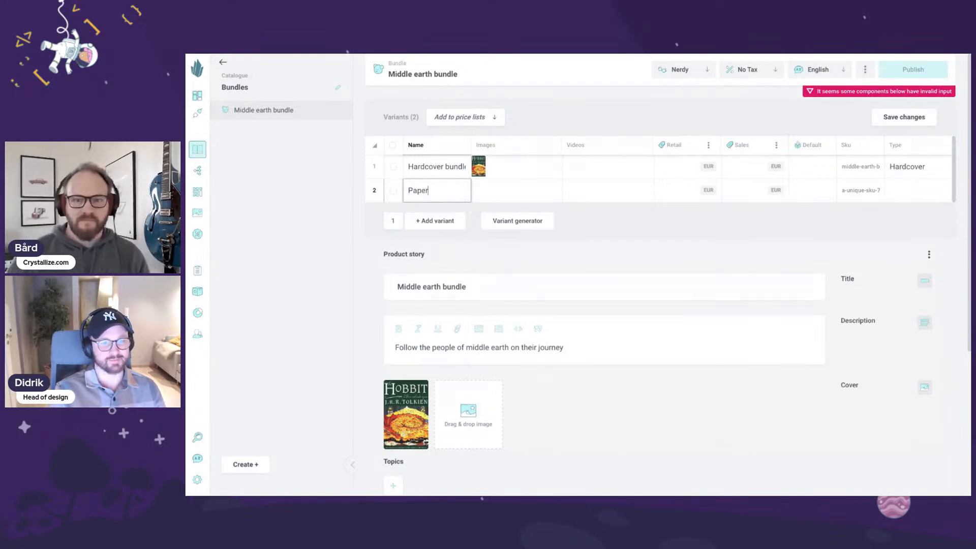
pyautogui.write('back bun')
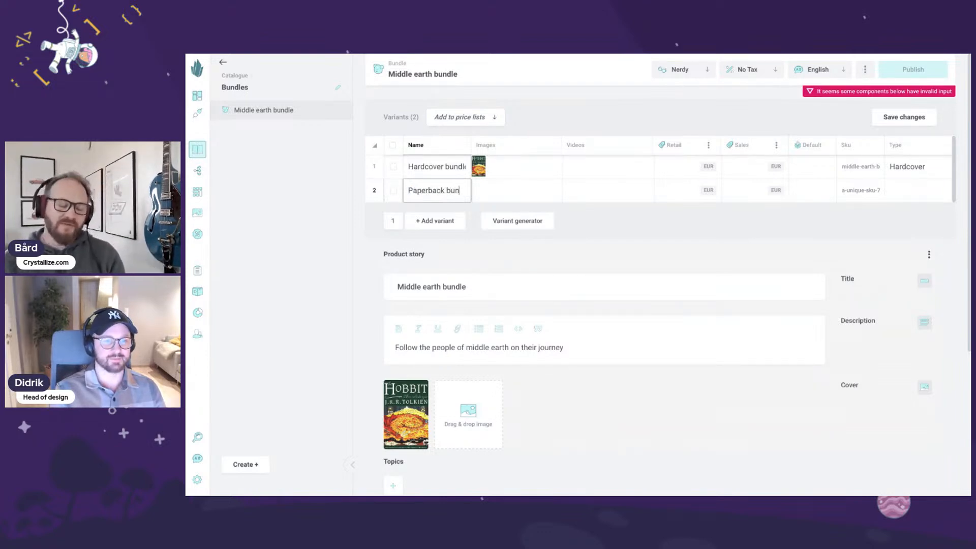
pyautogui.write('dle')
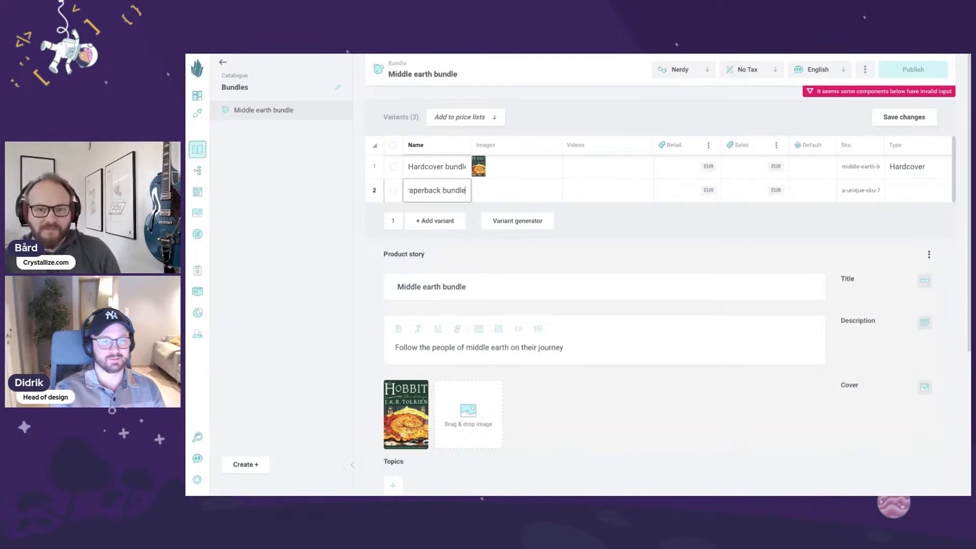
# - Copy the Hobbit image from the Hardcover bundle variant to the Paperback bundle variant
pyautogui.click(500, 190)
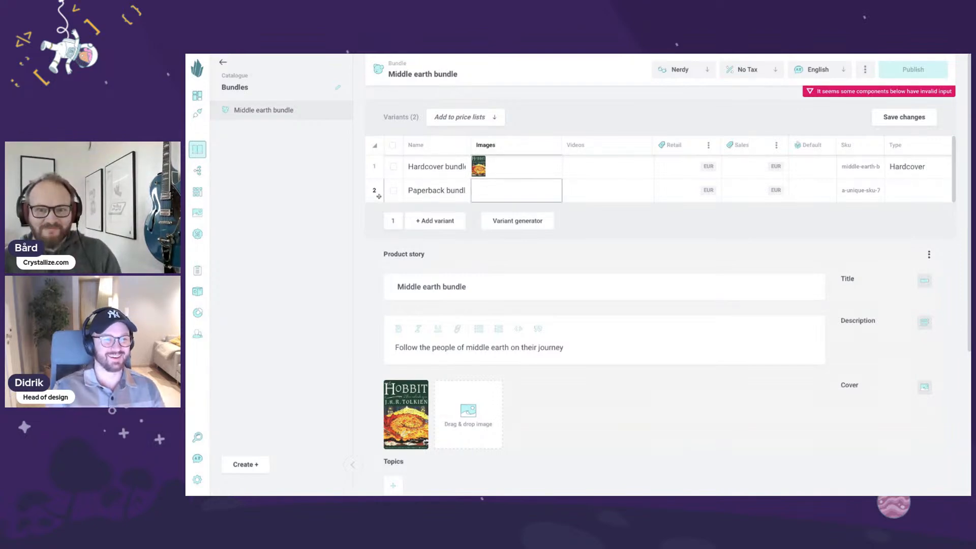
pyautogui.click(490, 173)
pyautogui.click(491, 192)
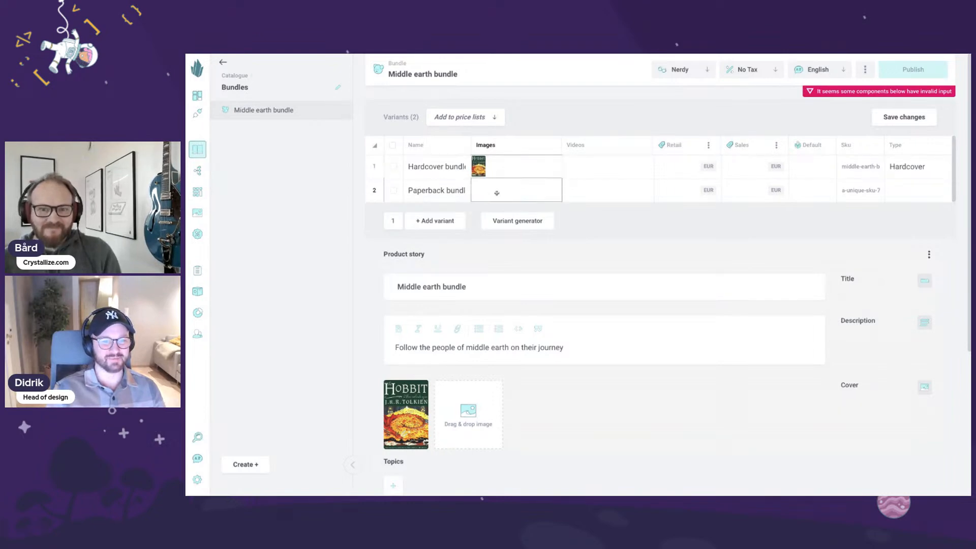
pyautogui.hotkey('ctrl', 'v')
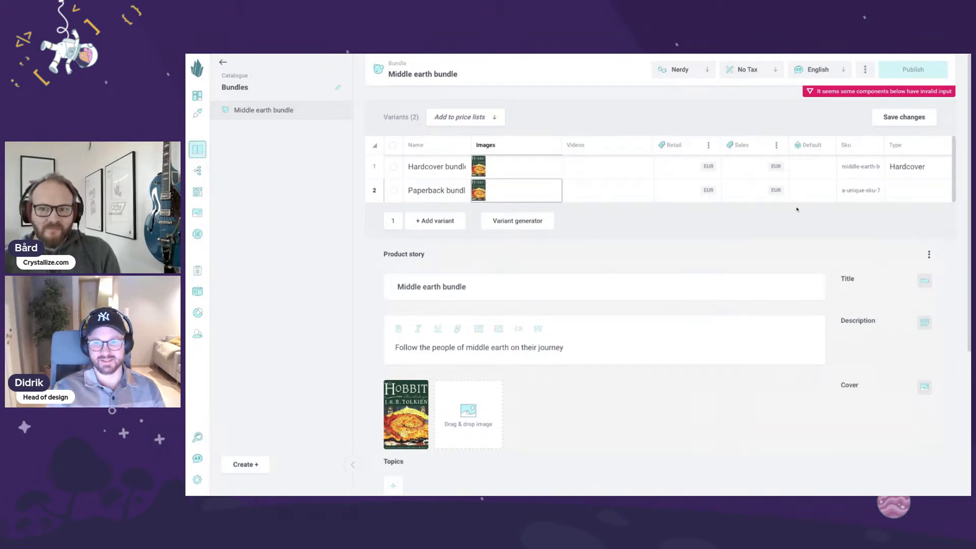
# - Set the Paperback bundle variant's type to "Paperback"
pyautogui.click(908, 190)
pyautogui.write('P')
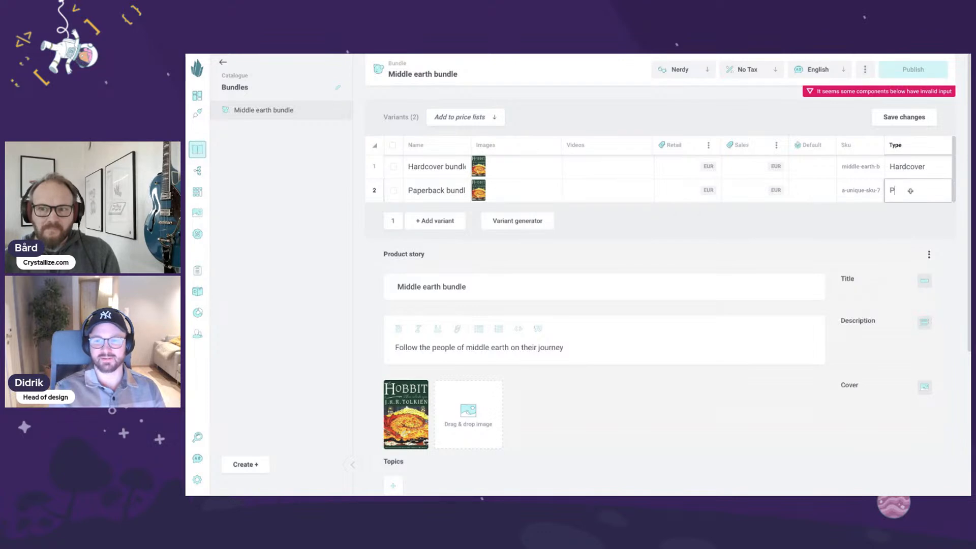
pyautogui.write('aperback')
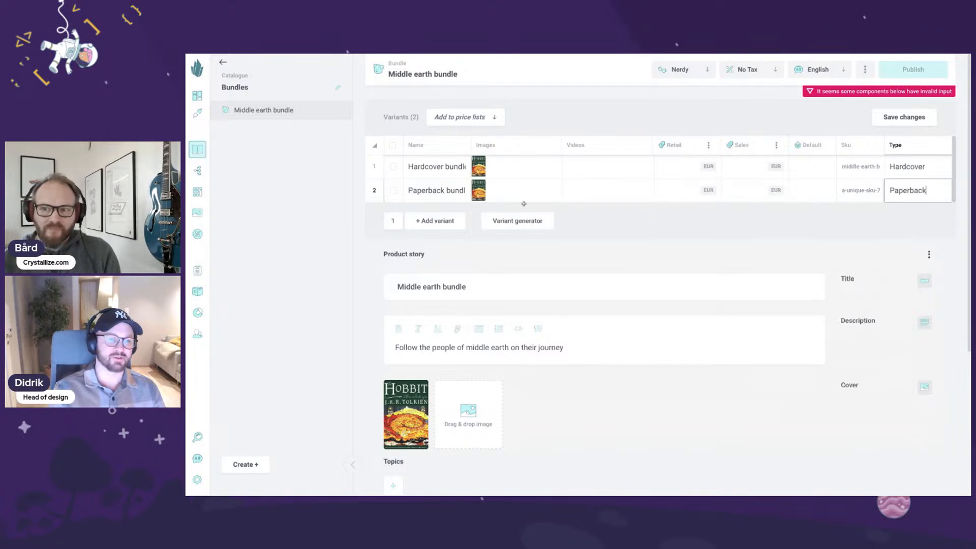
pyautogui.click(622, 217)
# - Add a third variant to the Middle earth bundle and name it "eBook bundle"
pyautogui.click(376, 191)
pyautogui.click(443, 215)
pyautogui.click(444, 214)
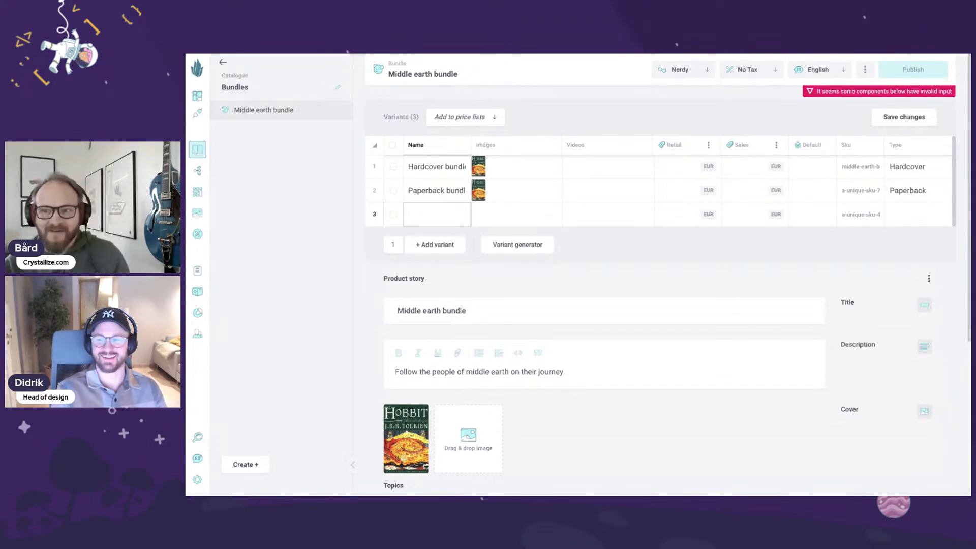
pyautogui.write('e')
pyautogui.press('BackSpace')
pyautogui.write('eBook bundle')
# - Copy the Hobbit image from the Paperback bundle variant to the eBook bundle variant and set its type to "eBook"
pyautogui.click(512, 195)
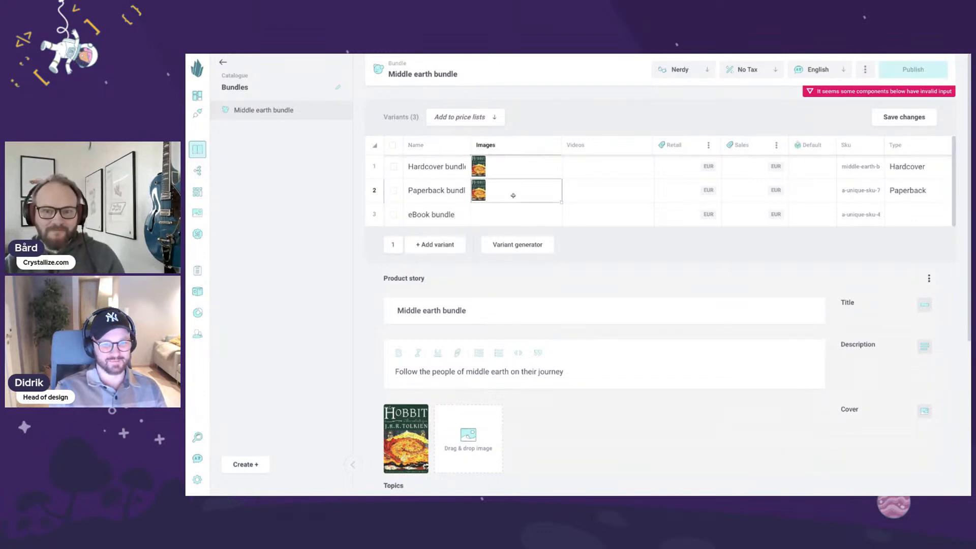
pyautogui.press('super+c')
pyautogui.click(510, 211)
pyautogui.press('super+v')
pyautogui.click(892, 215)
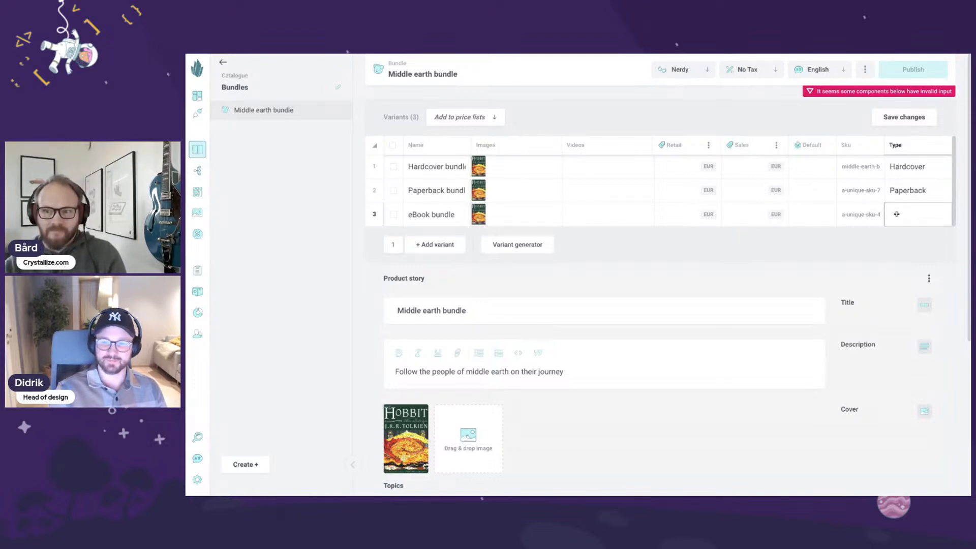
pyautogui.write('eBook')
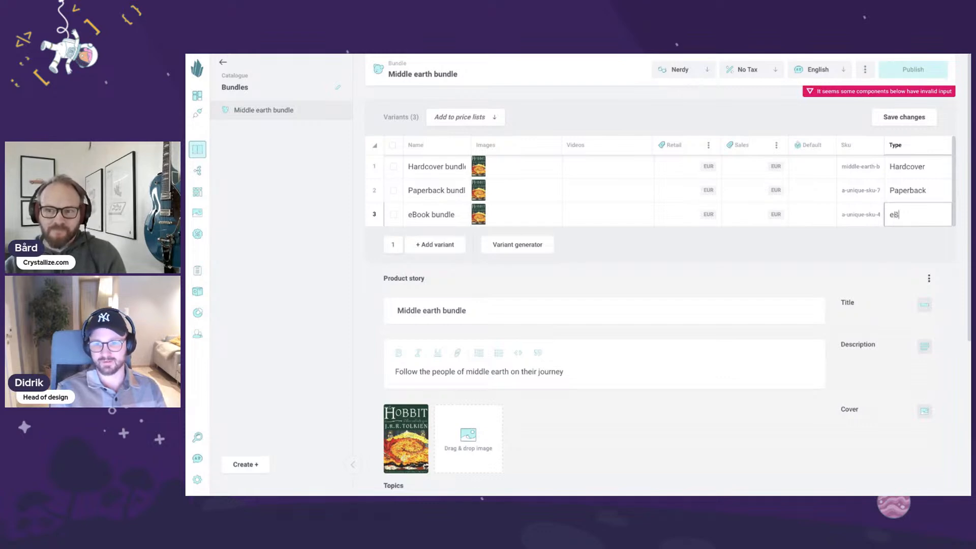
# - Insert a fourth variant below the eBook bundle and name it "Audiobook bundle"
pyautogui.rightClick(446, 217)
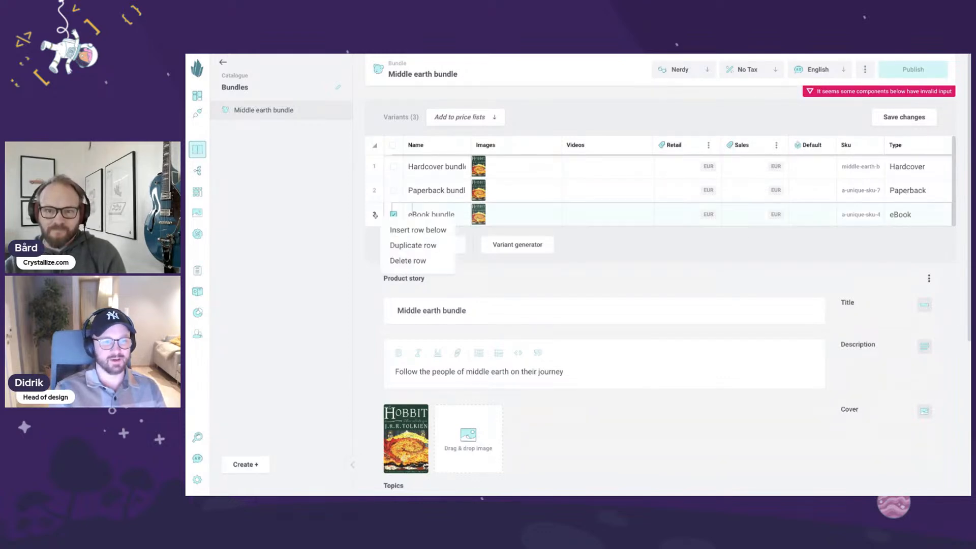
pyautogui.click(399, 228)
pyautogui.click(394, 222)
pyautogui.click(394, 242)
pyautogui.click(394, 218)
pyautogui.click(427, 239)
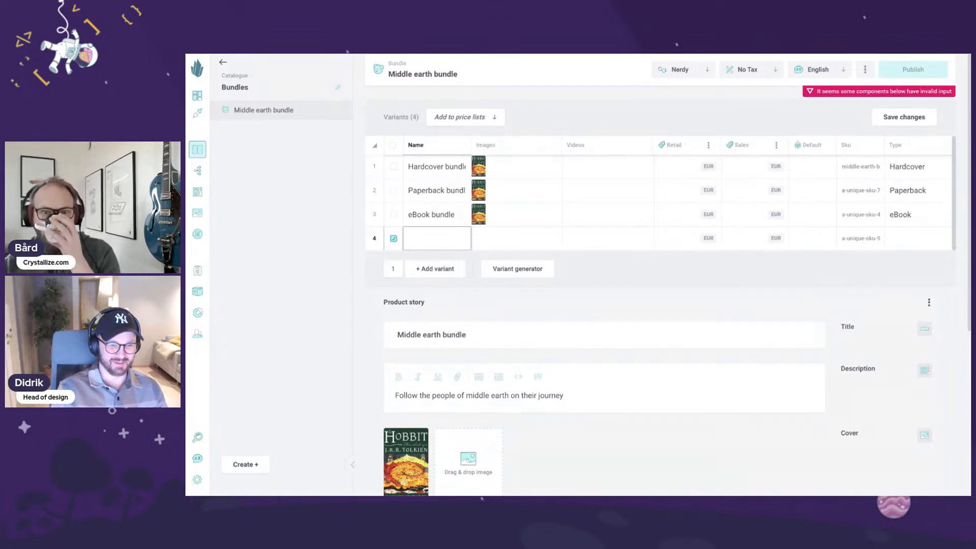
pyautogui.write('audi')
pyautogui.hotkey('ctrl', 'a')
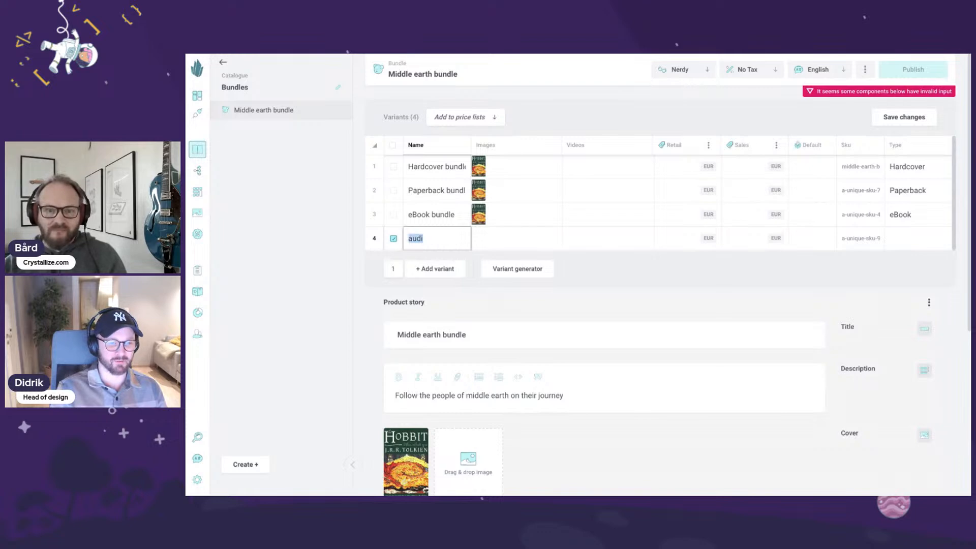
pyautogui.press('BackSpace')
pyautogui.write('Audi')
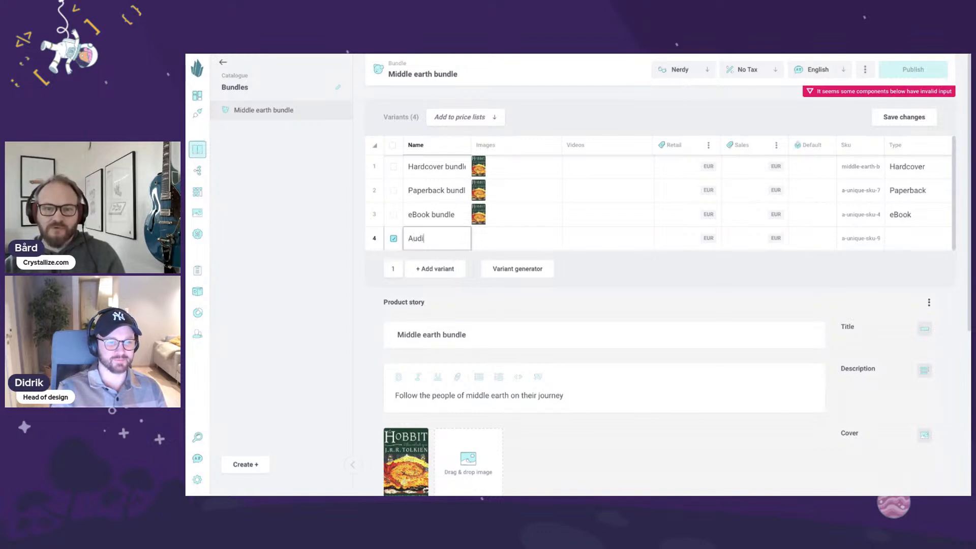
pyautogui.write('obook bundle')
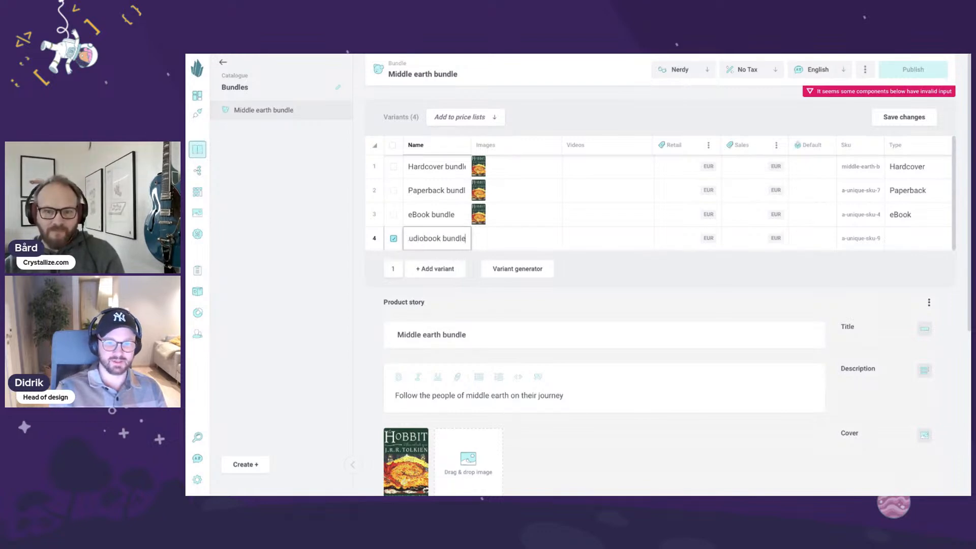
# - Set the Audiobook bundle variant's type to "Audio book" and save the variant changes
pyautogui.click(903, 238)
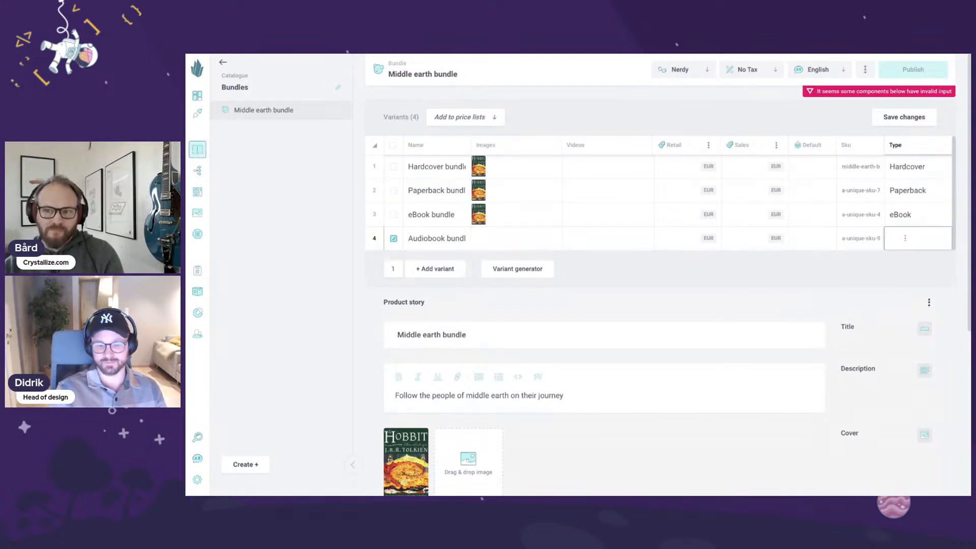
pyautogui.write('Audio')
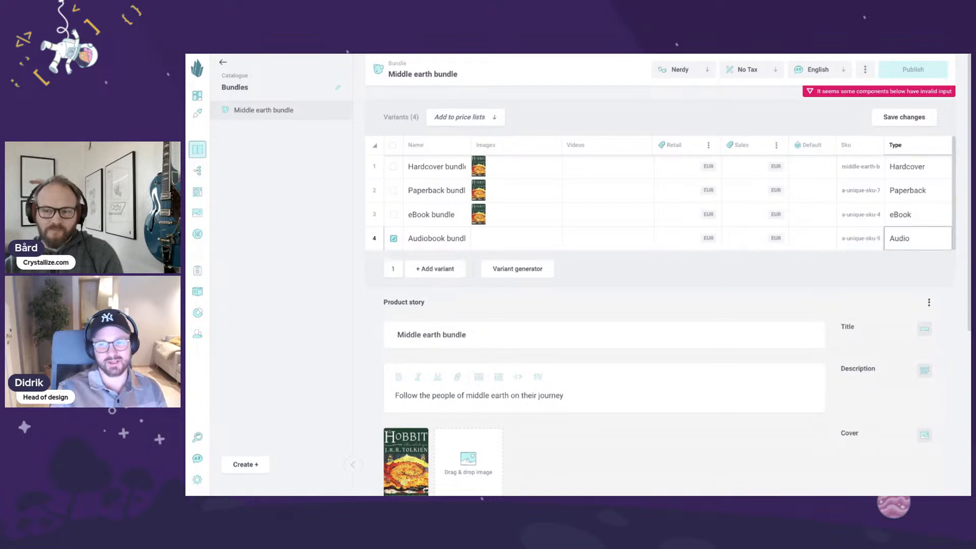
pyautogui.write(' book')
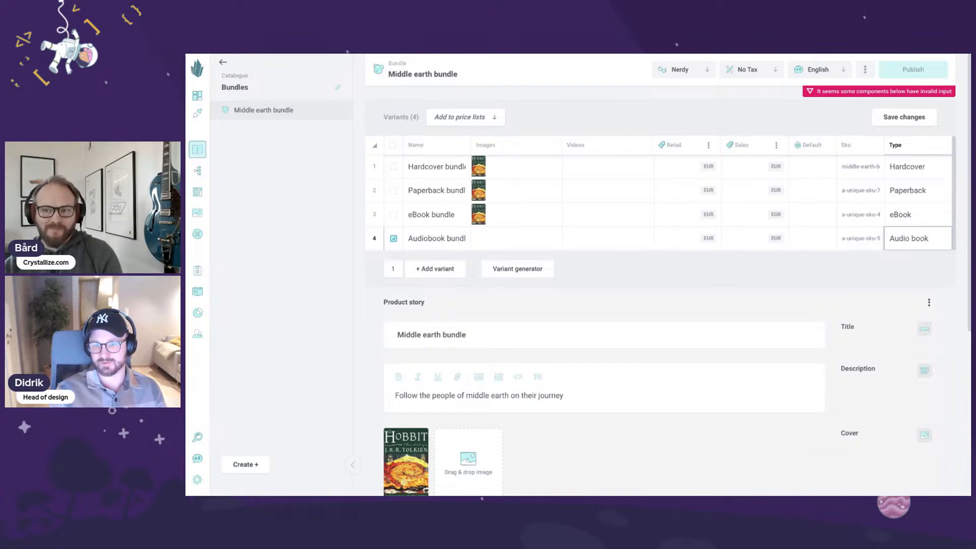
pyautogui.click(846, 264)
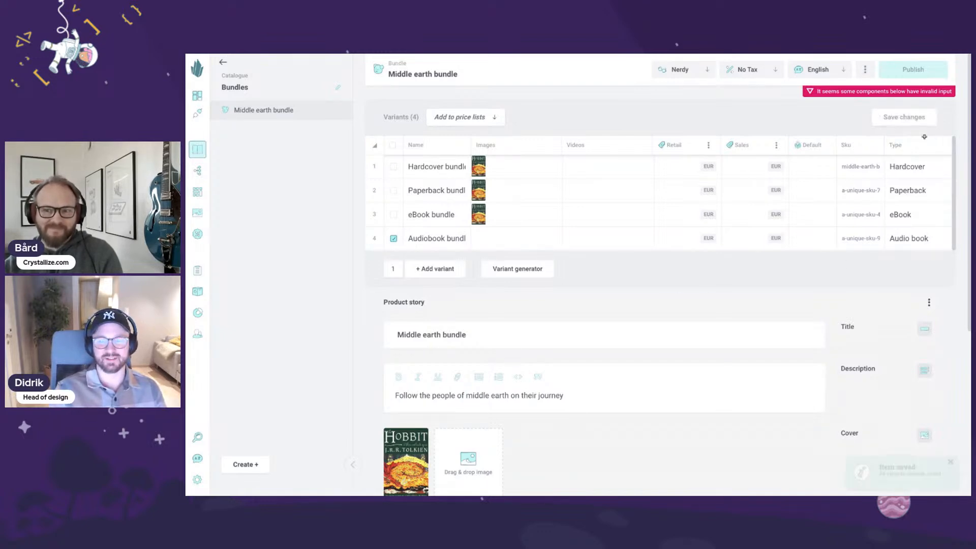
# - Switch the variants to the Pretty view and add the Hobbit cover to the Audiobook bundle variant through the lightbox
pyautogui.click(690, 69)
pyautogui.click(690, 105)
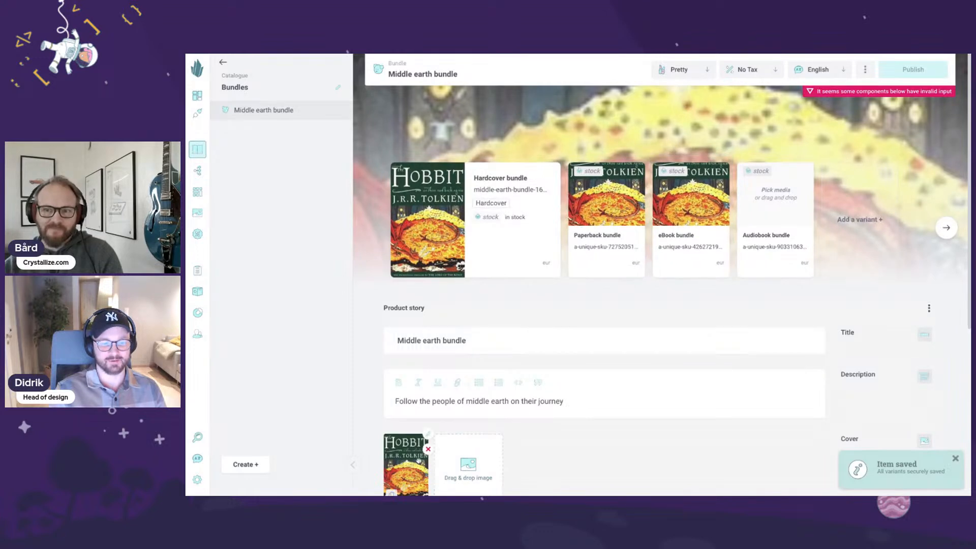
pyautogui.scroll(-1, 671, 288)
pyautogui.click(657, 212)
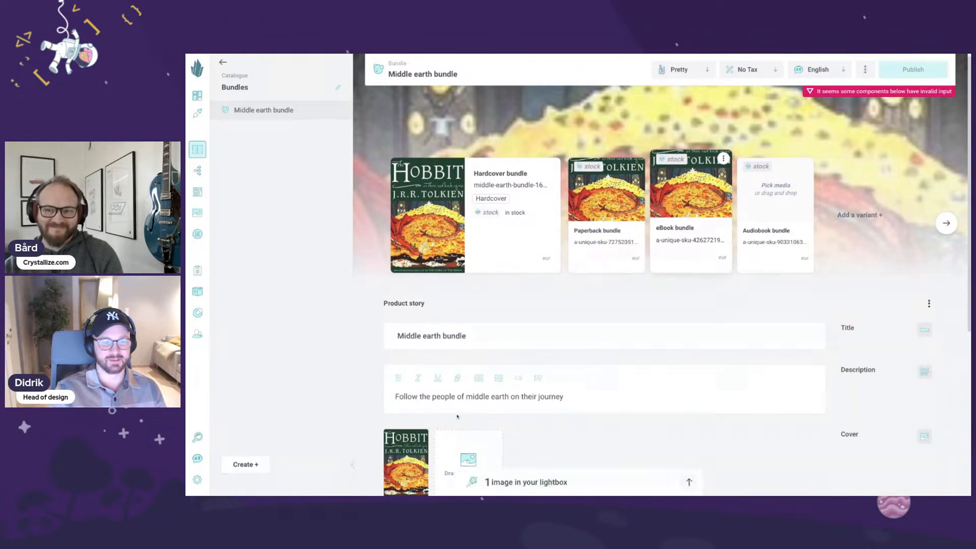
pyautogui.click(512, 484)
pyautogui.moveTo(485, 483); pyautogui.dragTo(774, 199)
pyautogui.click(665, 424)
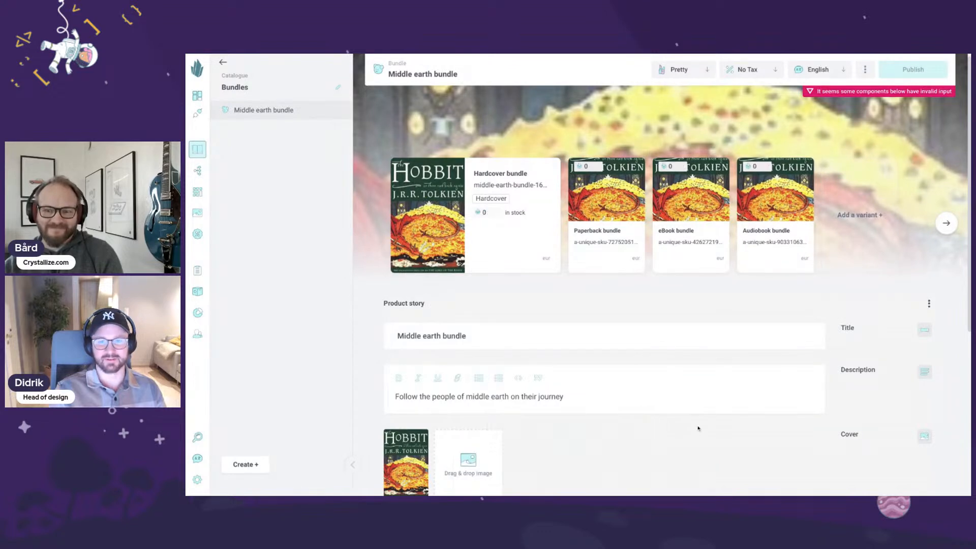
# - Set the Hardcover bundle variant's price to 29 EUR
pyautogui.moveTo(786, 214)
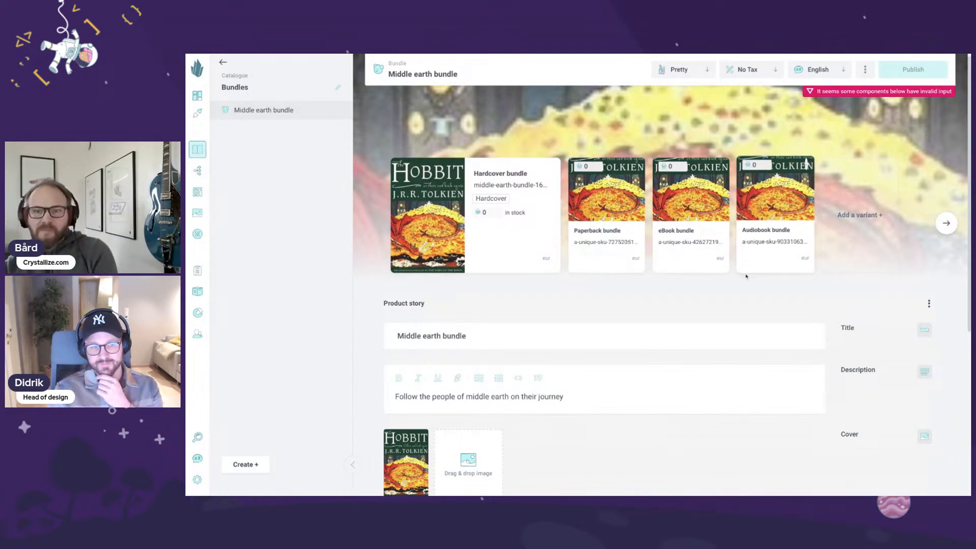
pyautogui.scroll(-1, 746, 276)
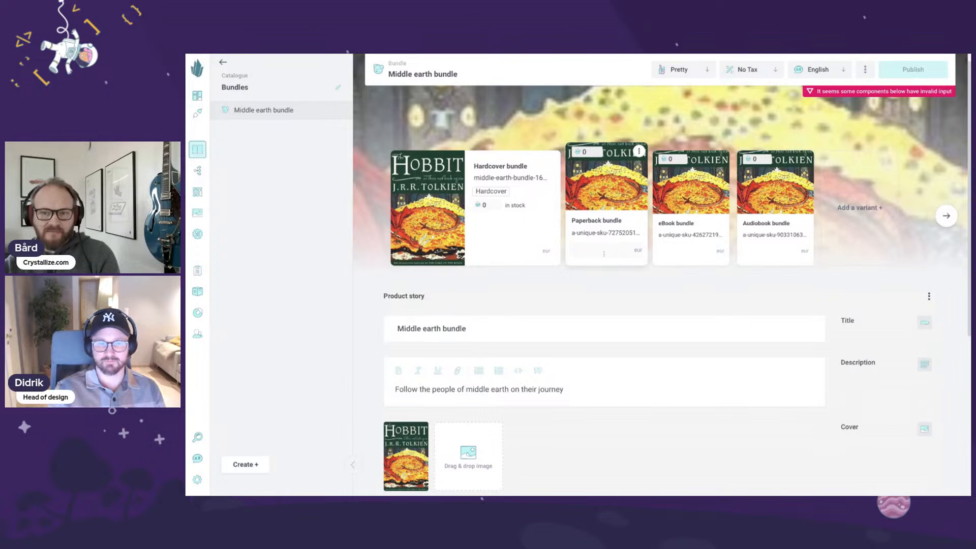
pyautogui.click(543, 246)
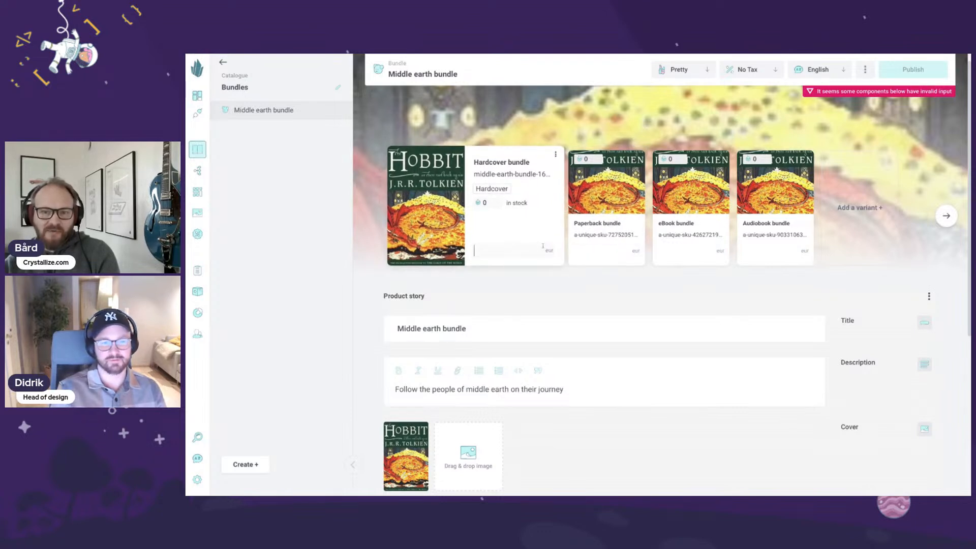
pyautogui.write('29')
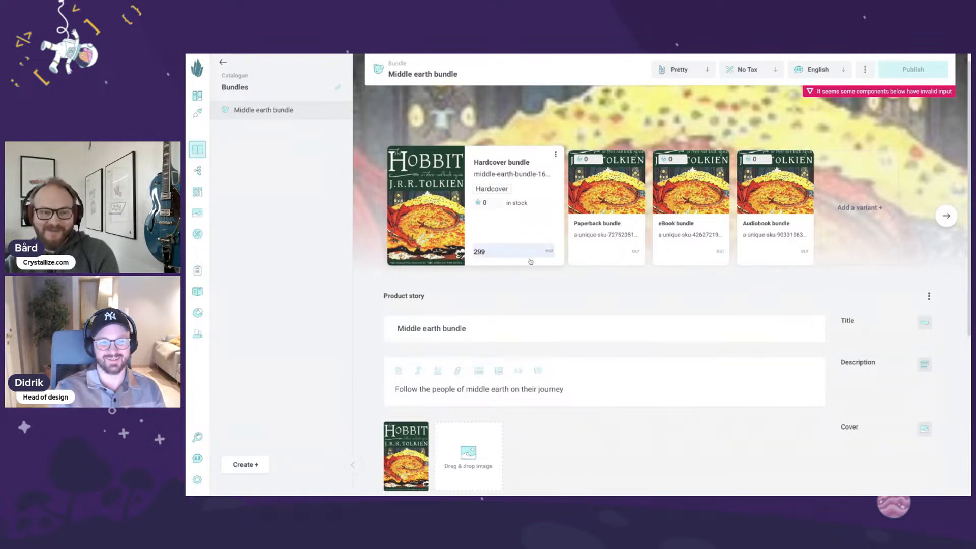
pyautogui.click(565, 279)
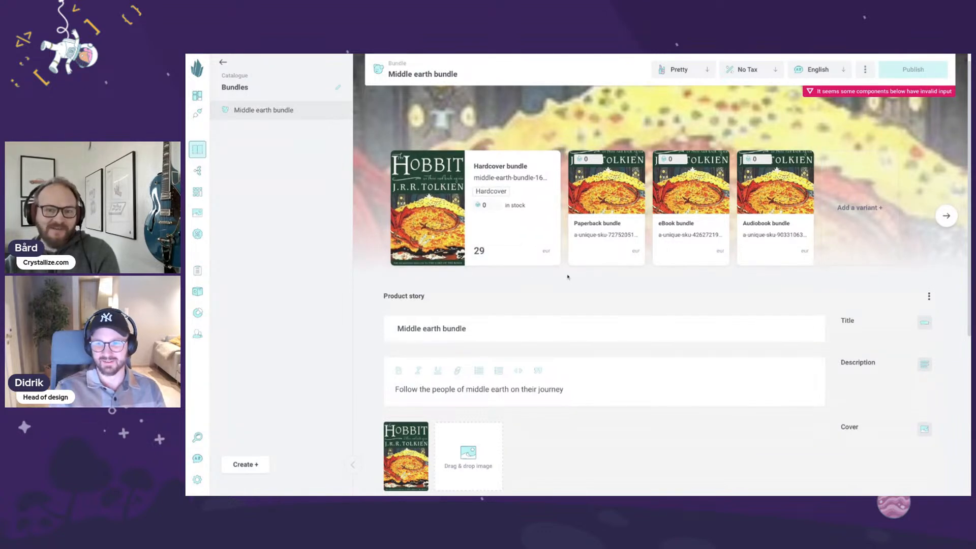
# - Set the variant prices in EUR to 99 for Hardcover, 79 for Paperback, 49 for eBook and 29 for Audiobook
pyautogui.doubleClick(502, 247)
pyautogui.write('99')
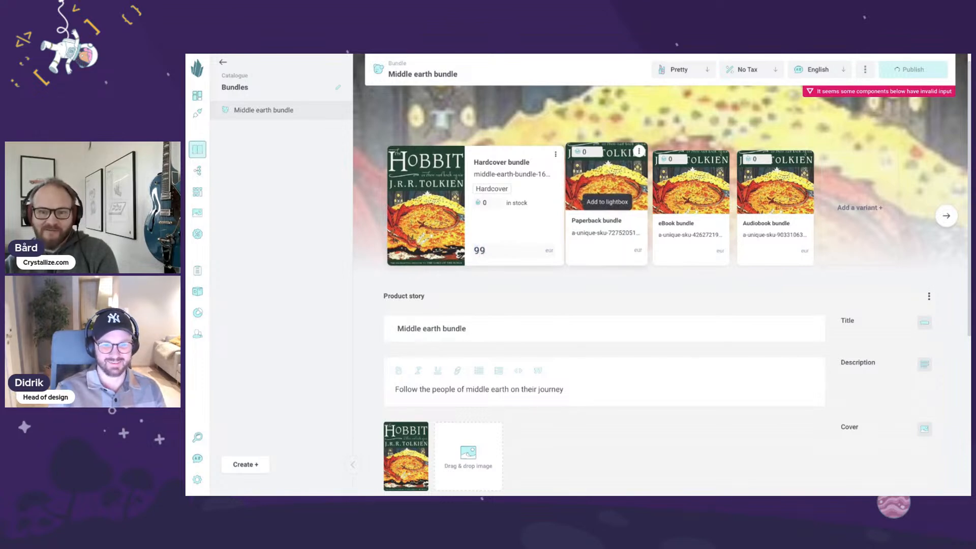
pyautogui.click(610, 252)
pyautogui.write('79')
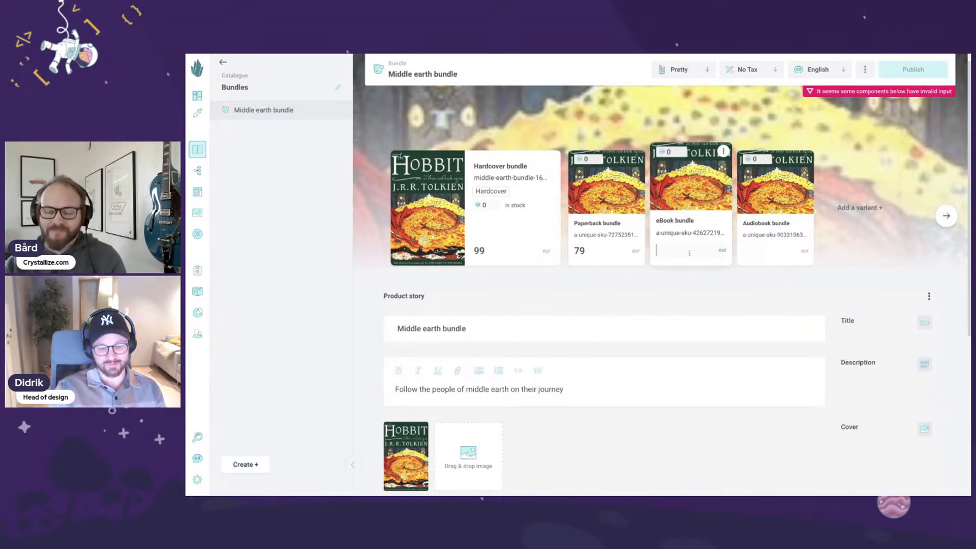
pyautogui.write('49')
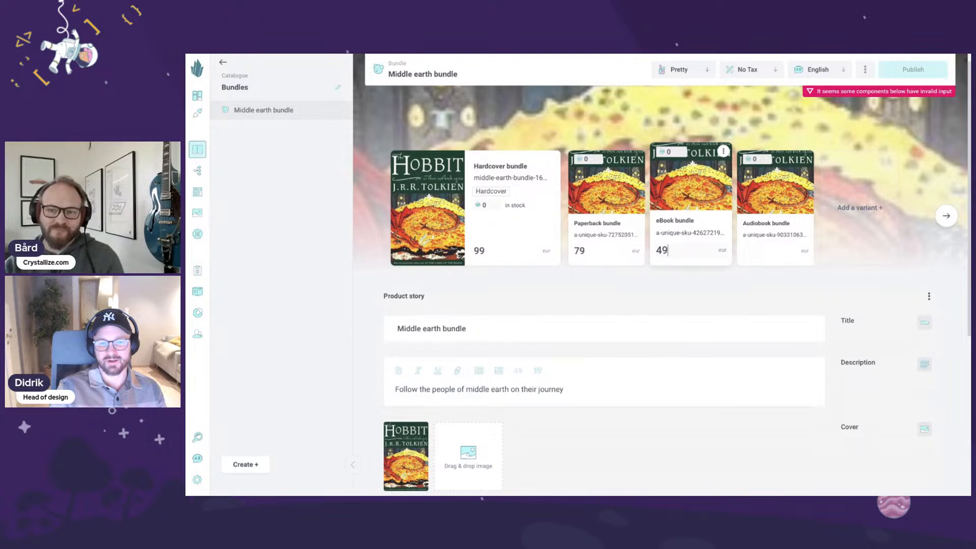
pyautogui.click(745, 249)
pyautogui.write('29')
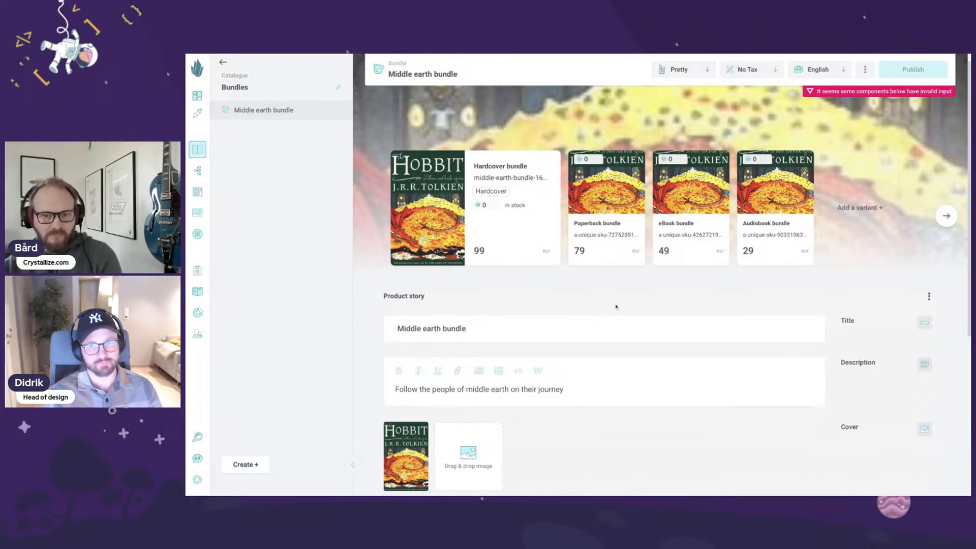
pyautogui.scroll(1, 616, 306)
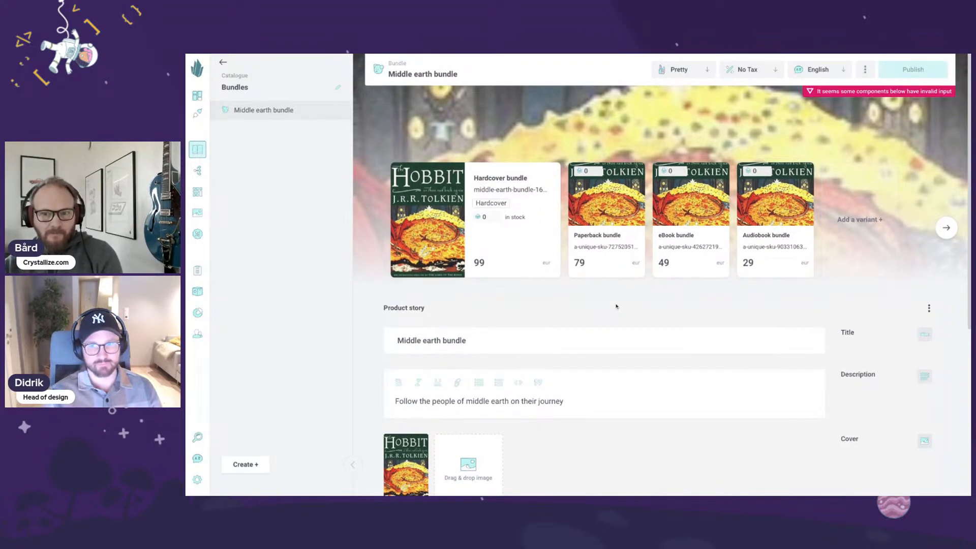
pyautogui.scroll(-3, 616, 306)
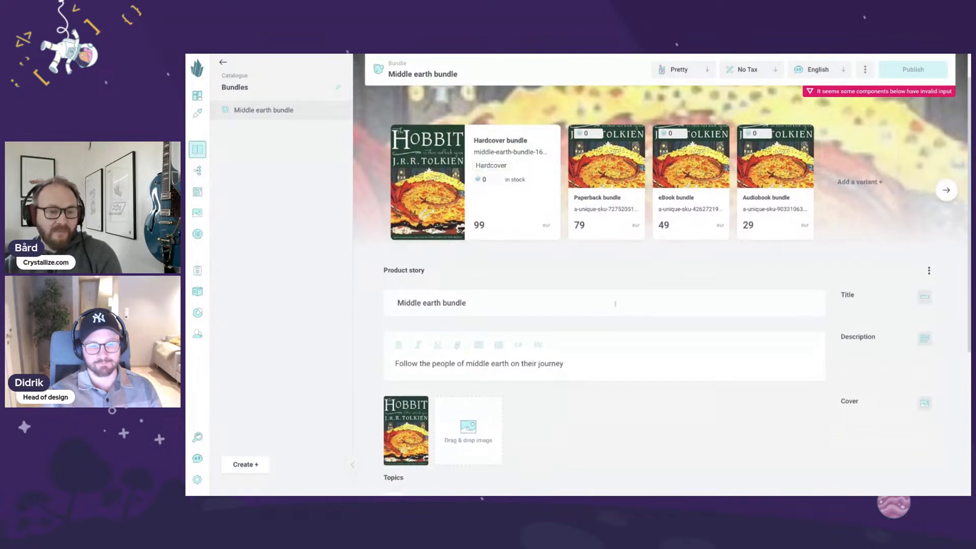
pyautogui.scroll(3, 616, 306)
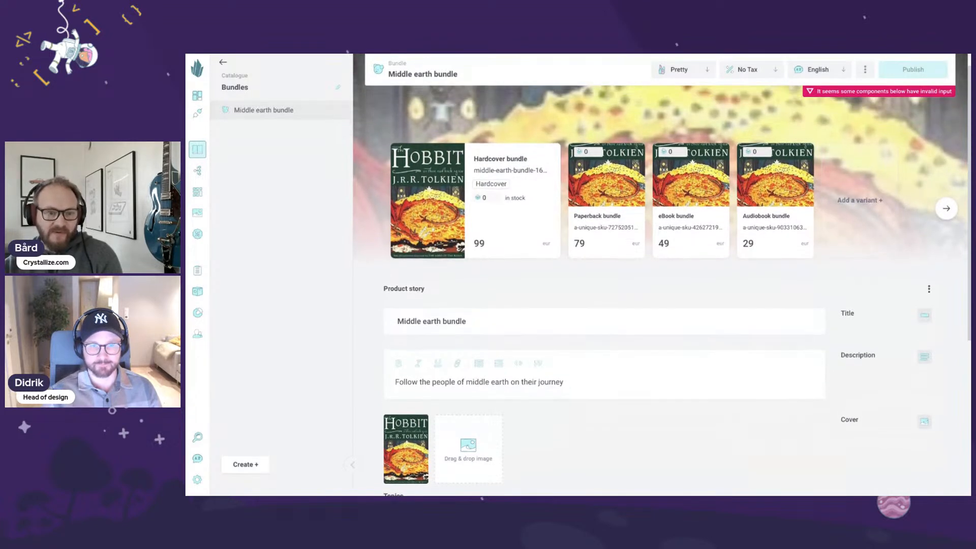
pyautogui.scroll(-3, 616, 306)
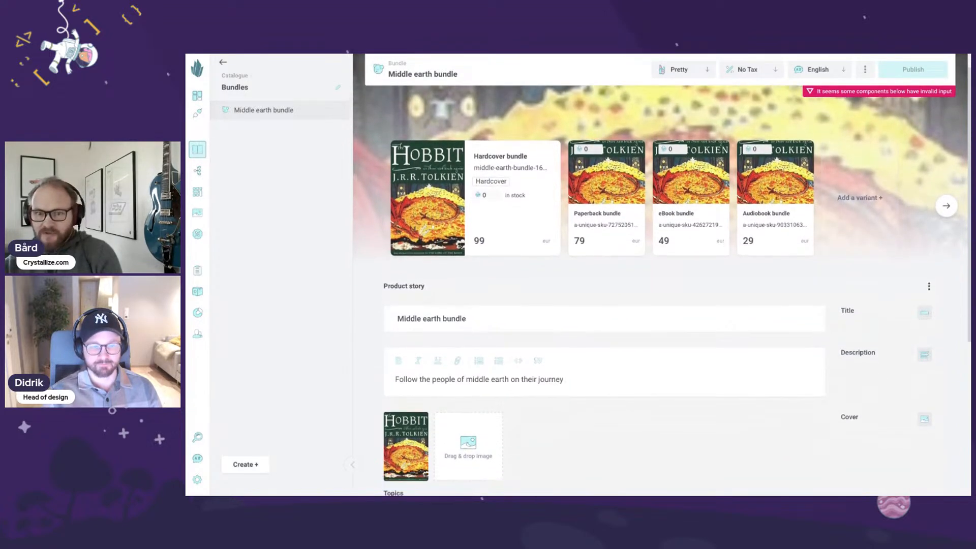
pyautogui.scroll(1, 616, 306)
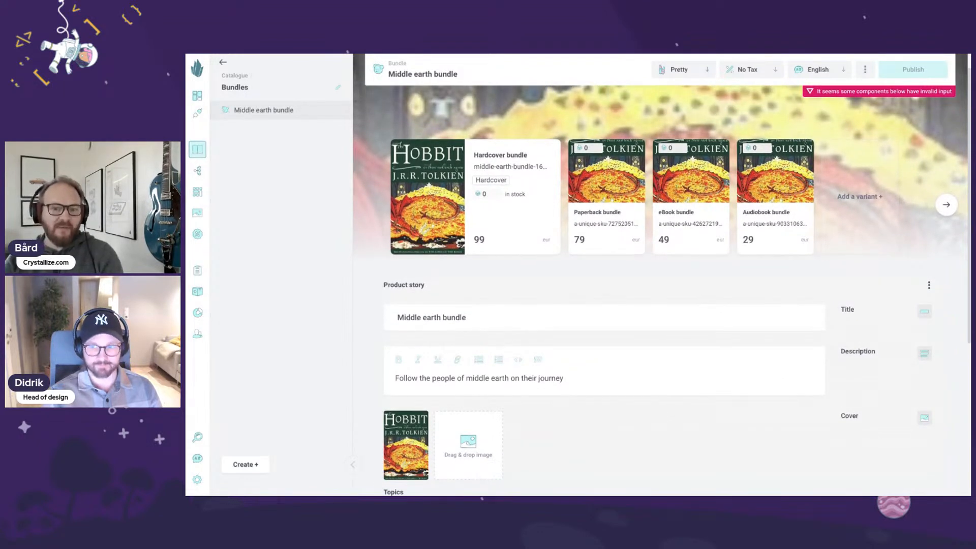
# - Open the Hardcover bundle variant and add The Hobbit Hardcover Illustrated to its included SKUs using quickselect
pyautogui.click(426, 223)
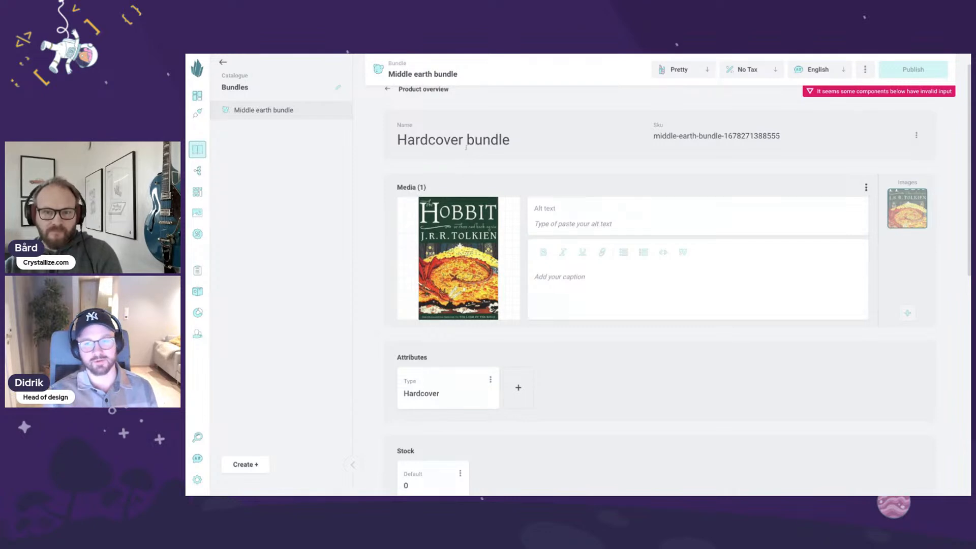
pyautogui.scroll(-3, 474, 178)
pyautogui.scroll(-4, 610, 254)
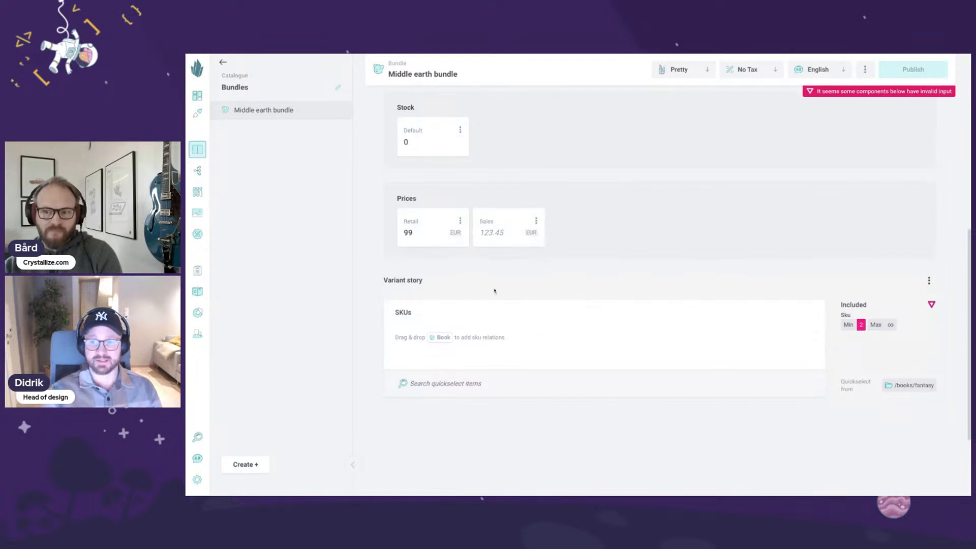
pyautogui.scroll(-1, 495, 290)
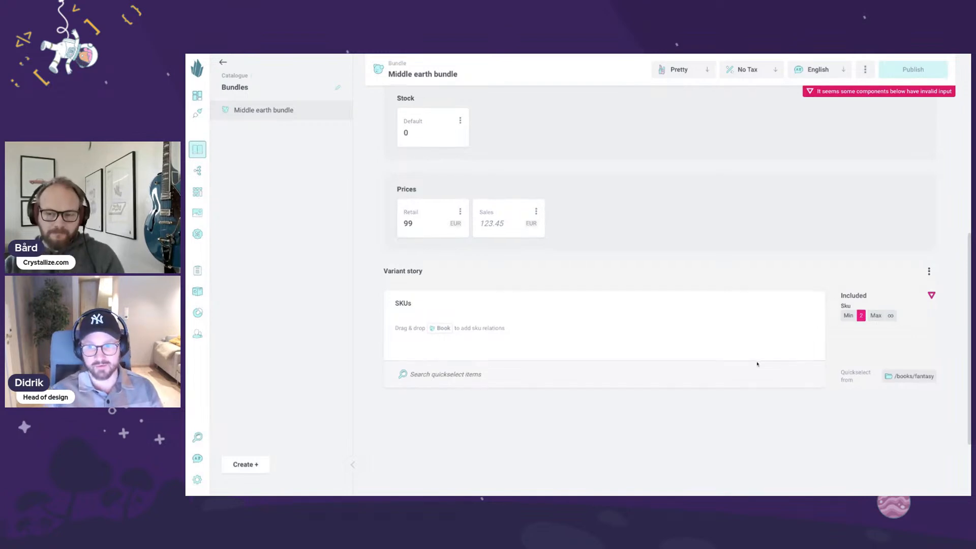
pyautogui.scroll(-1, 757, 364)
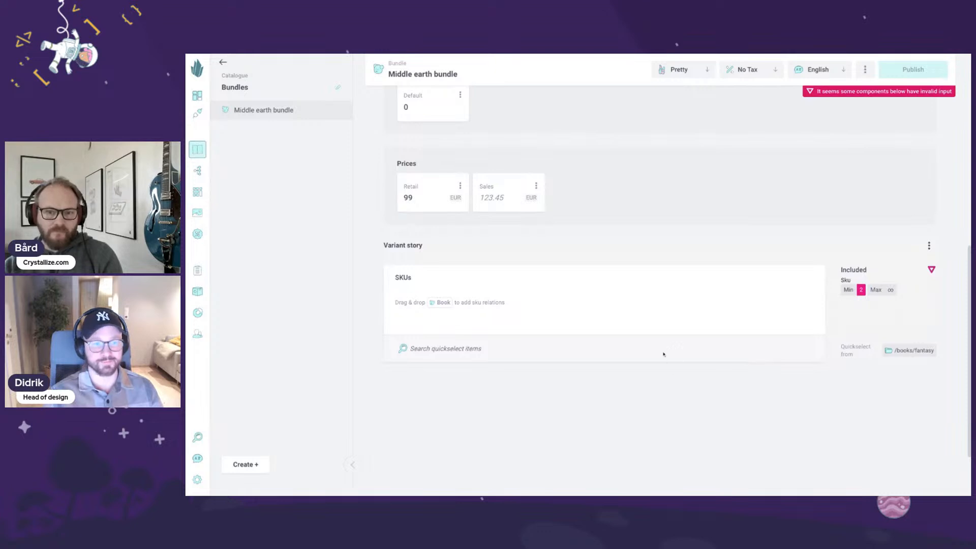
pyautogui.scroll(-2, 630, 391)
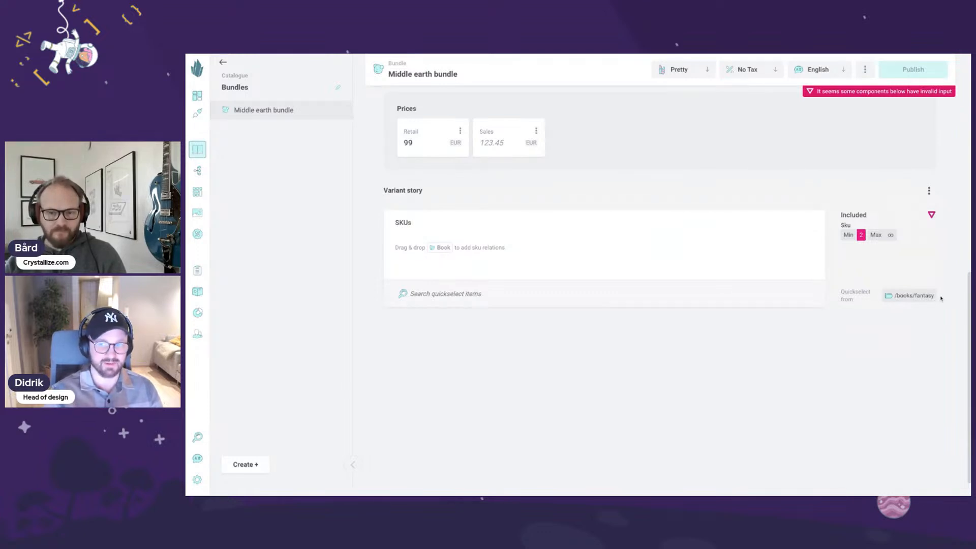
pyautogui.scroll(-1, 886, 316)
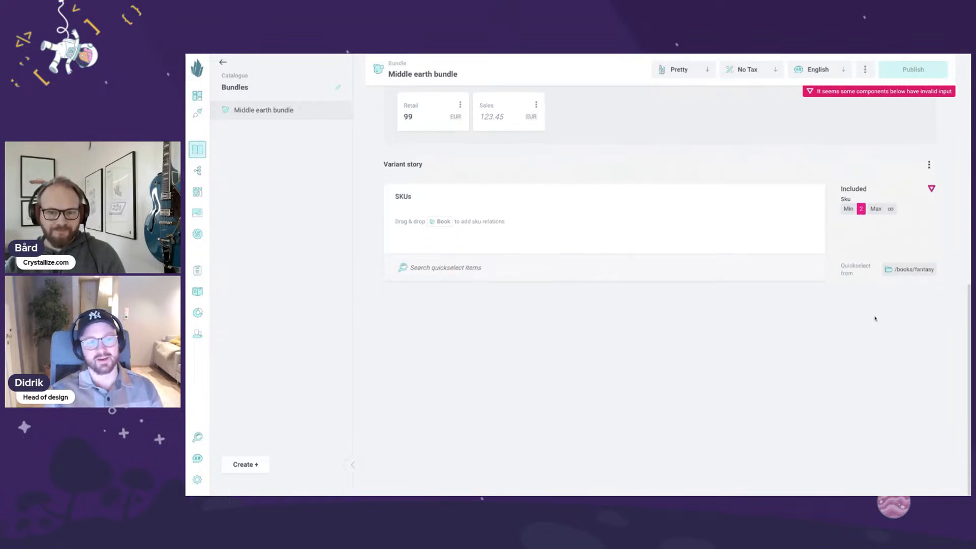
pyautogui.click(475, 263)
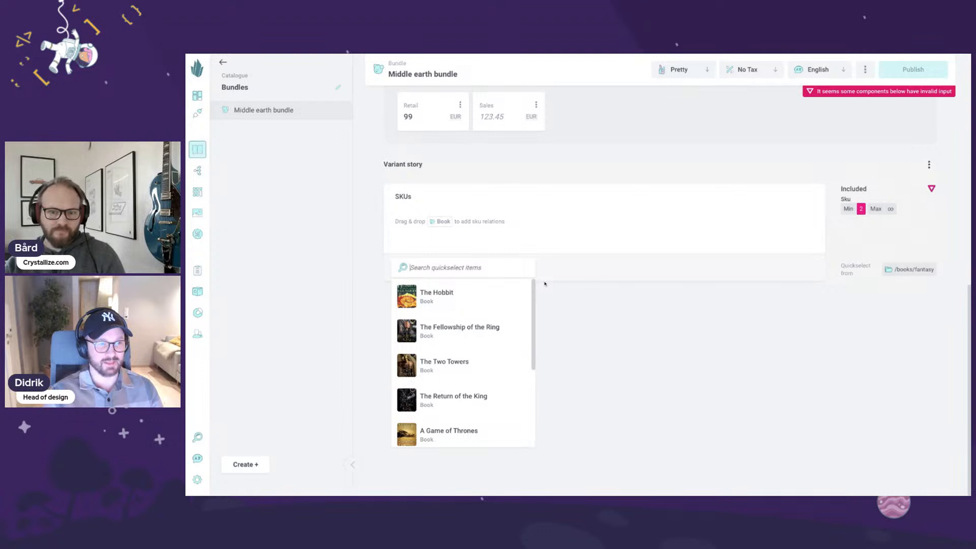
pyautogui.click(492, 298)
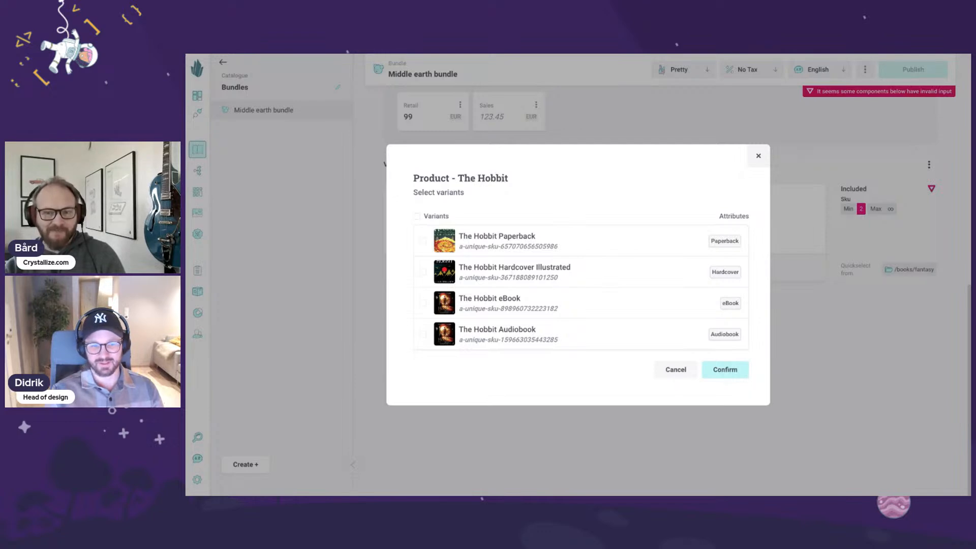
pyautogui.click(423, 272)
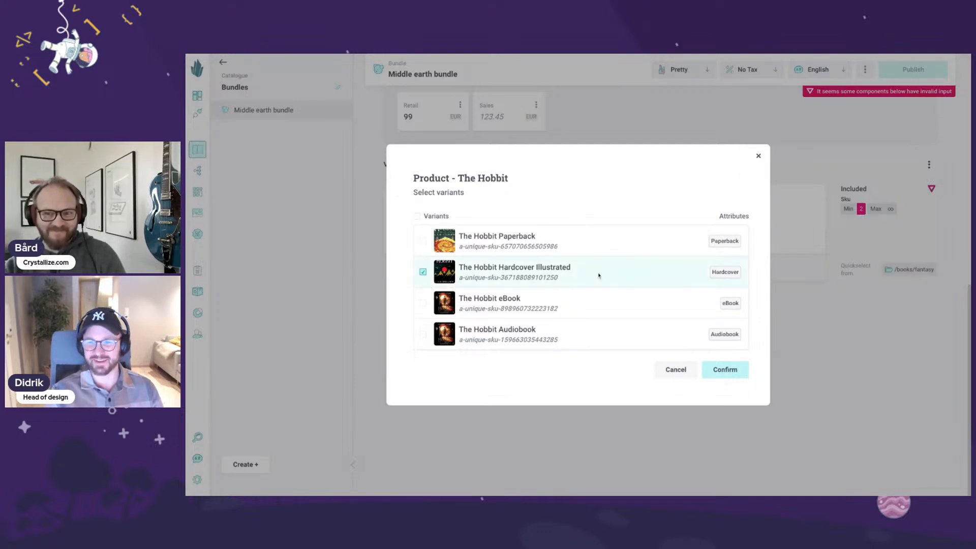
pyautogui.click(737, 371)
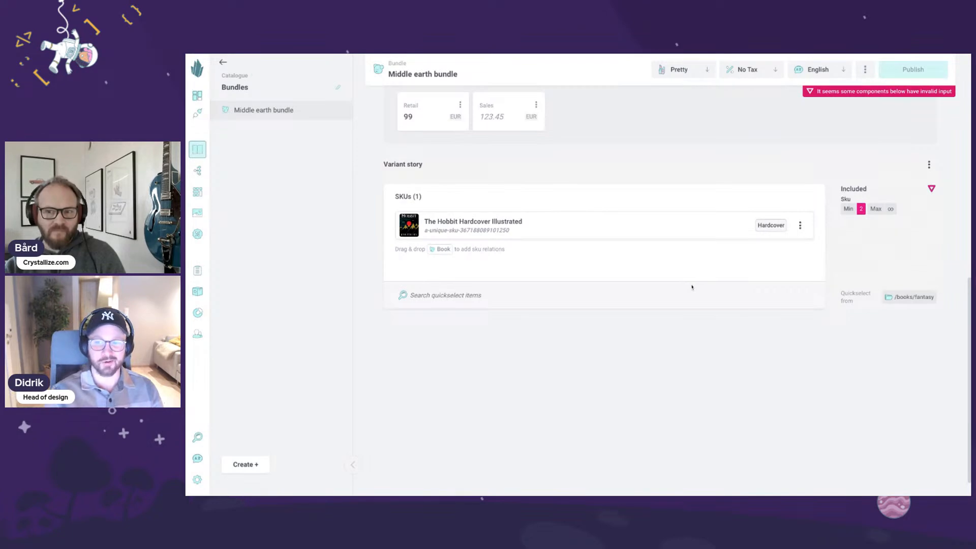
# - Add The Fellowship of the Ring Hardcover to the Hardcover bundle's included SKUs using quickselect
pyautogui.click(445, 295)
pyautogui.click(474, 365)
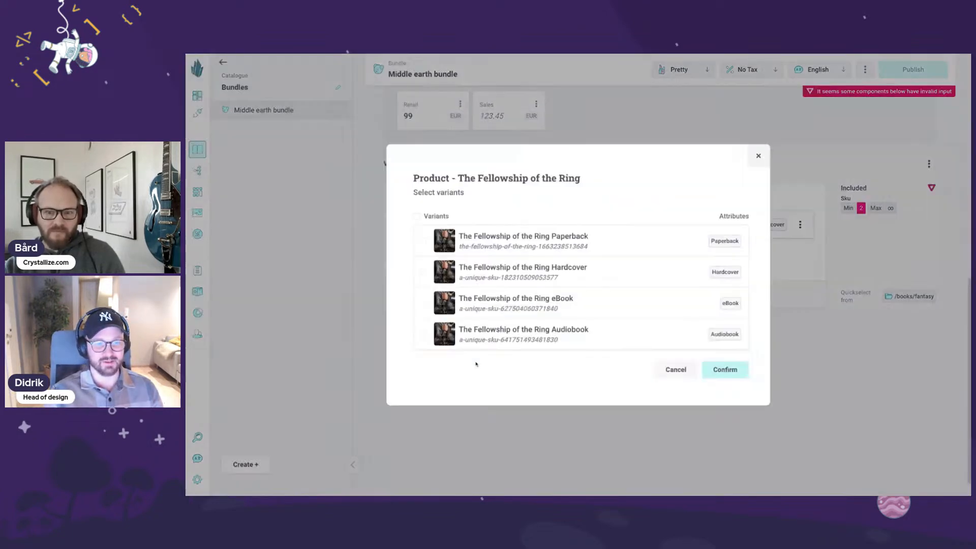
pyautogui.click(679, 278)
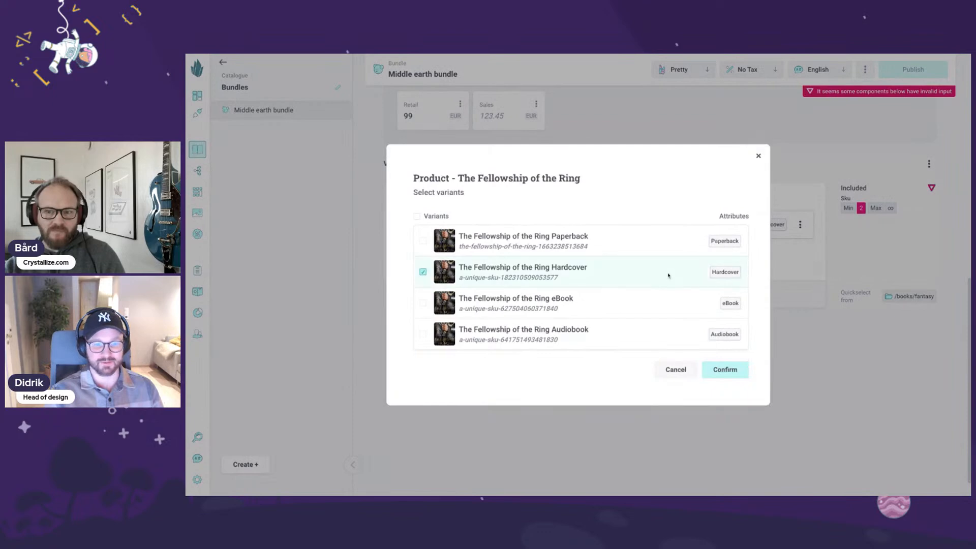
pyautogui.click(725, 371)
# - Add The Two Towers Hardcover to the Hardcover bundle's included SKUs using quickselect
pyautogui.click(450, 307)
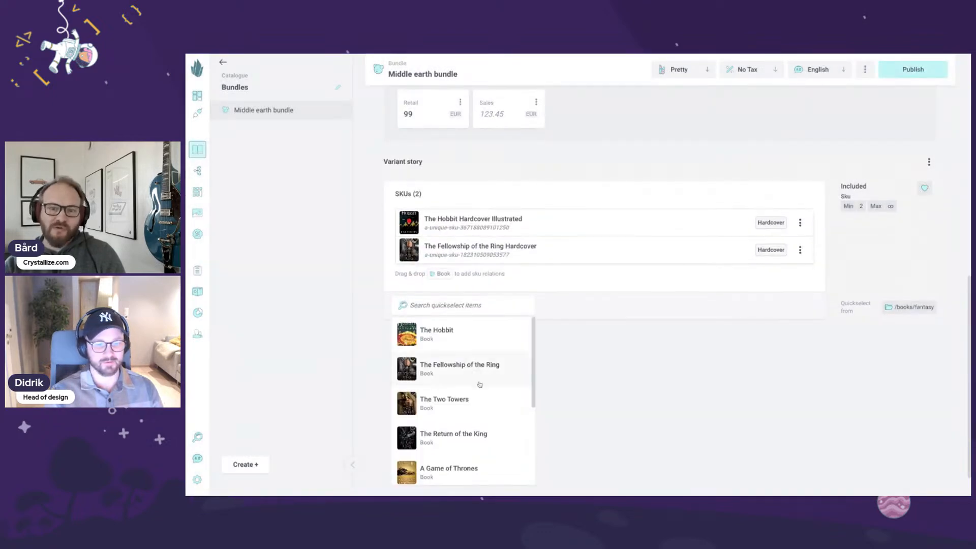
pyautogui.click(475, 400)
pyautogui.click(678, 274)
pyautogui.click(740, 370)
# - Add The Return of the King Hardcover to the Hardcover bundle's included SKUs using quickselect
pyautogui.click(484, 339)
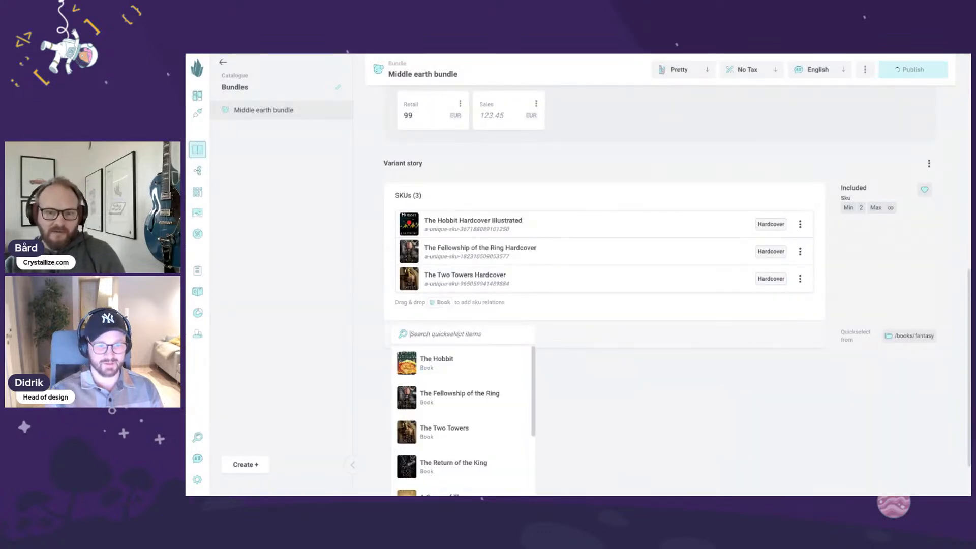
pyautogui.scroll(-2, 475, 386)
pyautogui.click(474, 411)
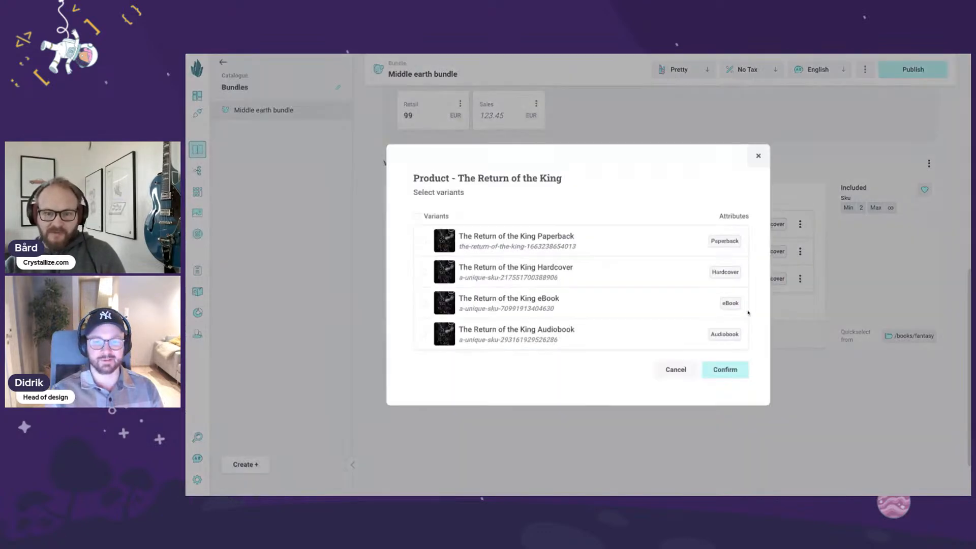
pyautogui.click(726, 273)
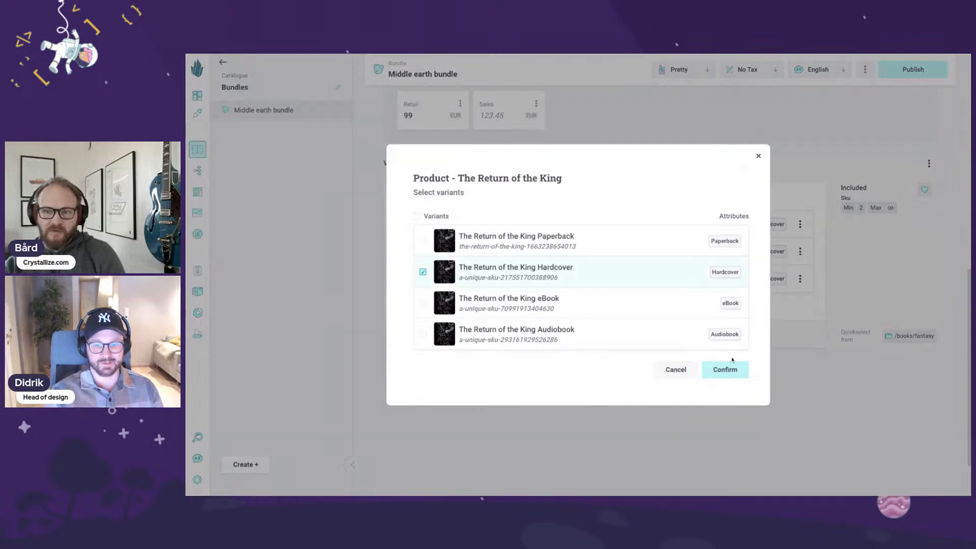
pyautogui.click(729, 369)
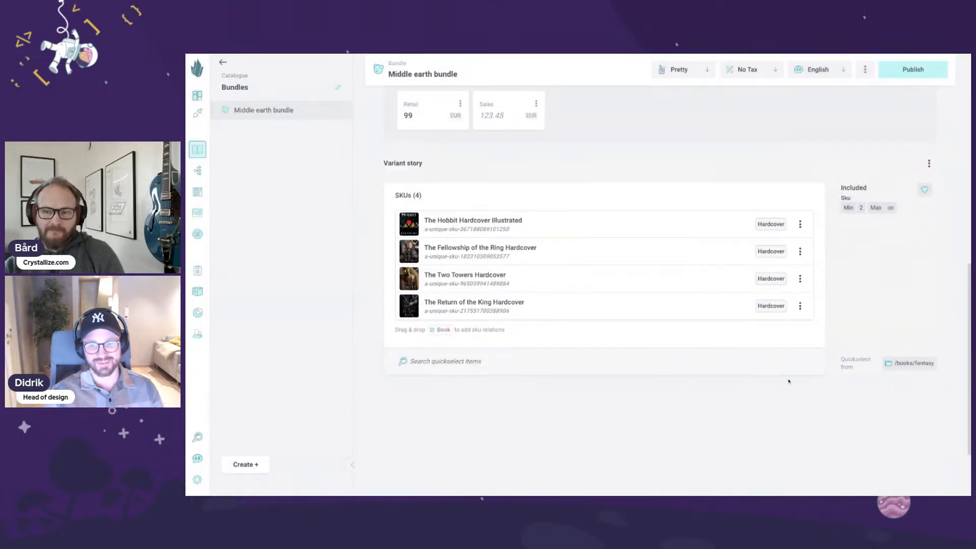
# - Publish the Middle earth bundle with the Hardcover variant's SKU selection
pyautogui.scroll(1, 796, 380)
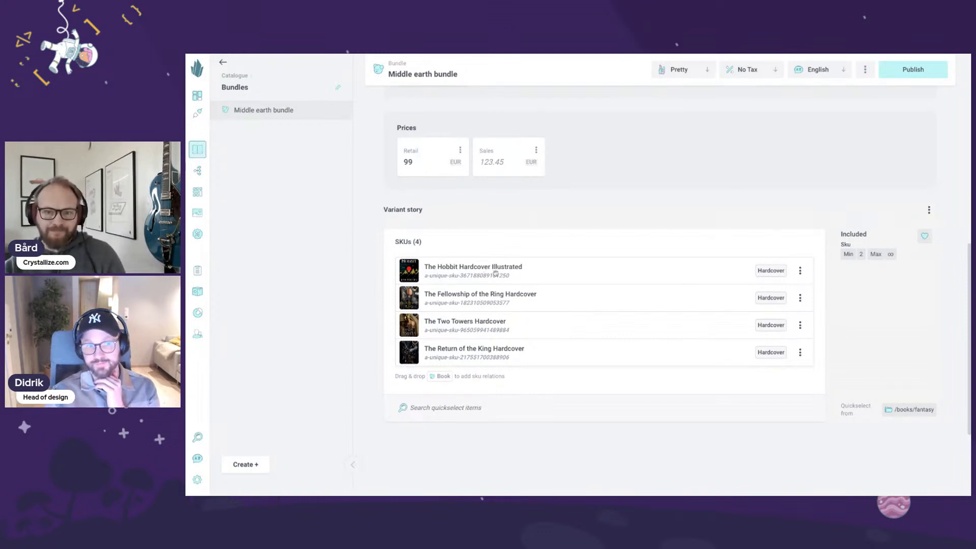
pyautogui.scroll(7, 485, 270)
pyautogui.click(925, 71)
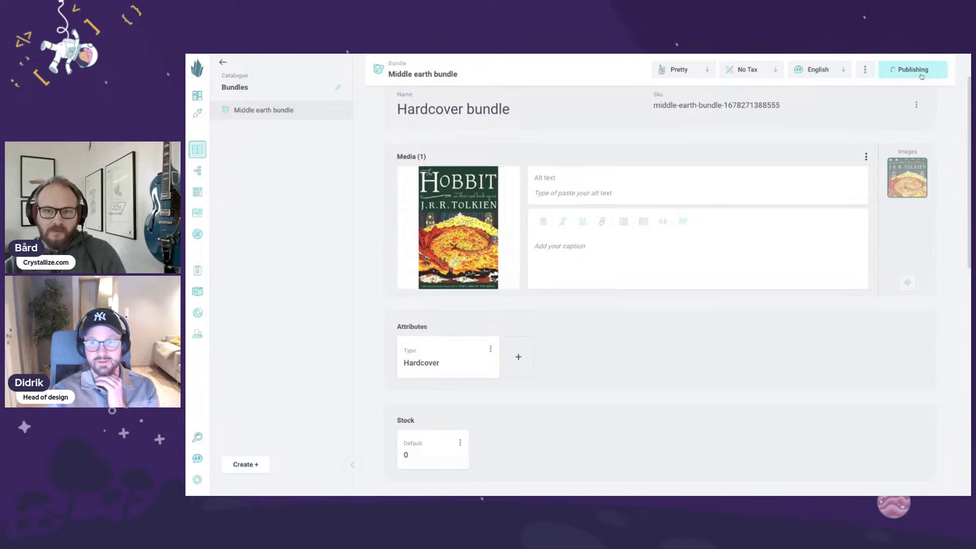
pyautogui.scroll(2, 793, 227)
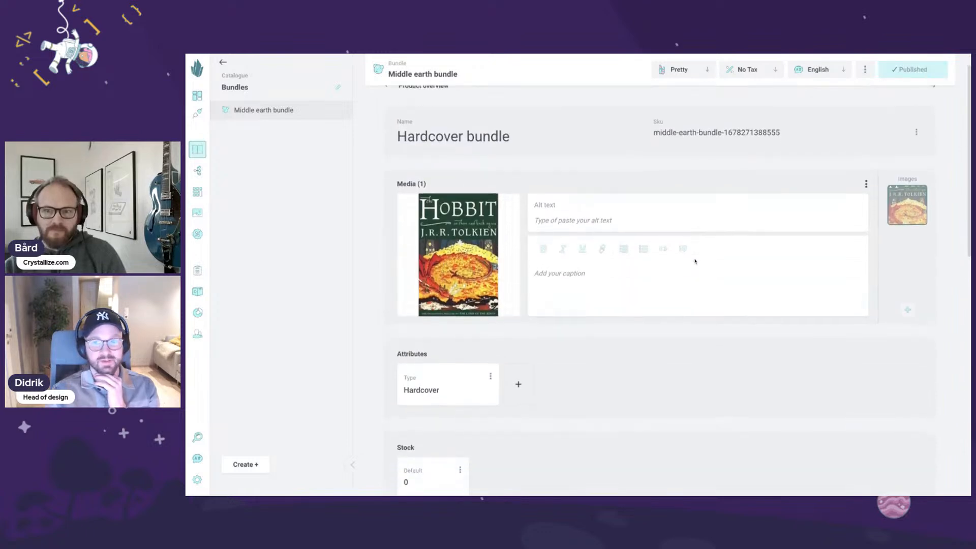
# - Go to the Paperback bundle variant and add The Hobbit Paperback to its included SKUs from the catalogue's Books/Fantasy folder
pyautogui.click(934, 112)
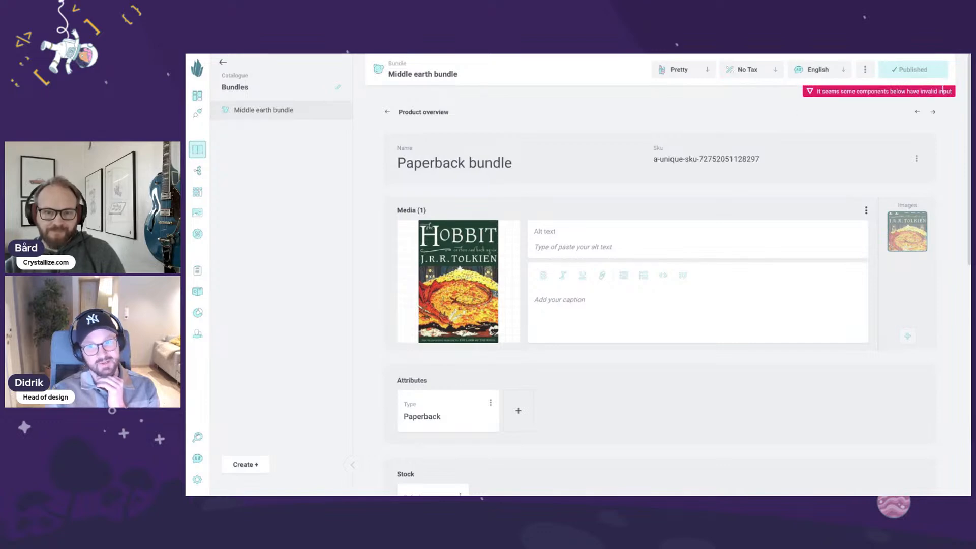
pyautogui.scroll(-6, 666, 133)
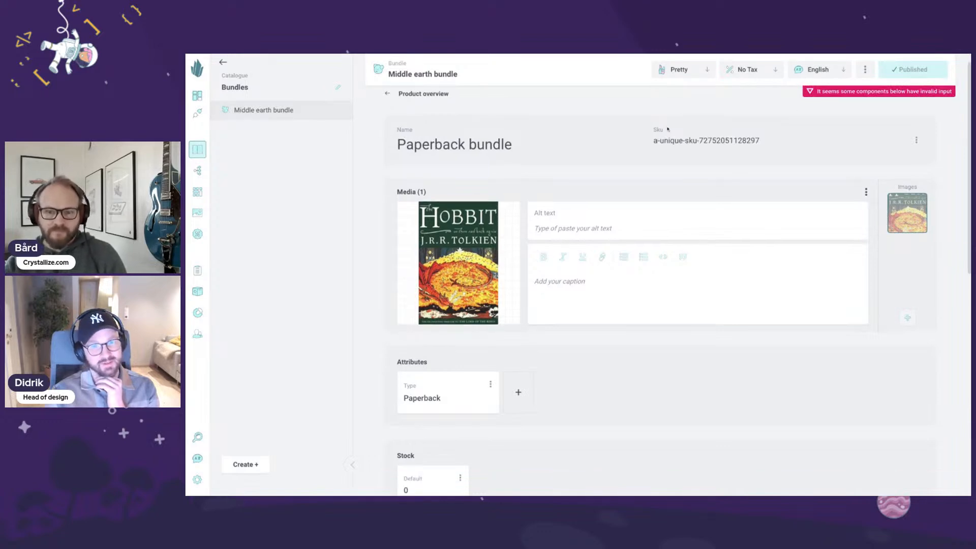
pyautogui.click(225, 77)
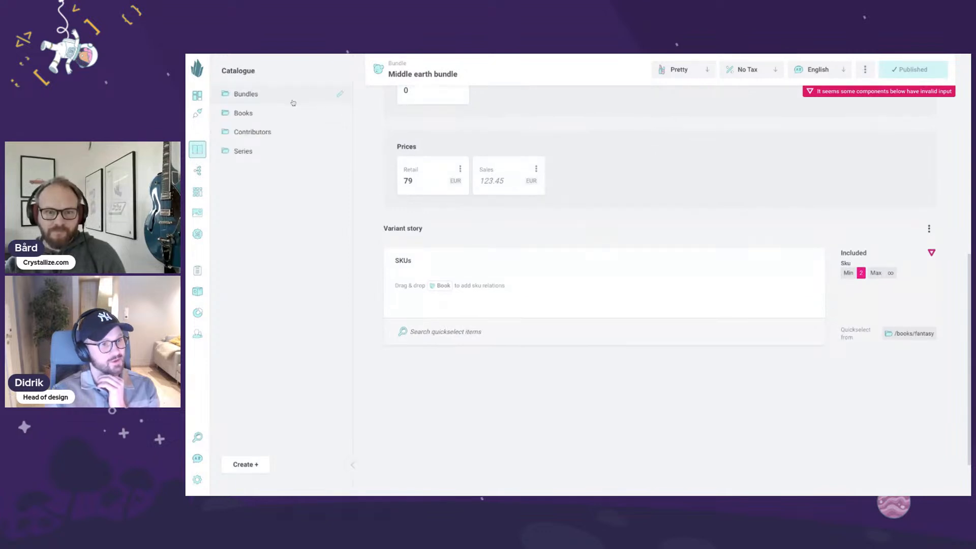
pyautogui.click(285, 116)
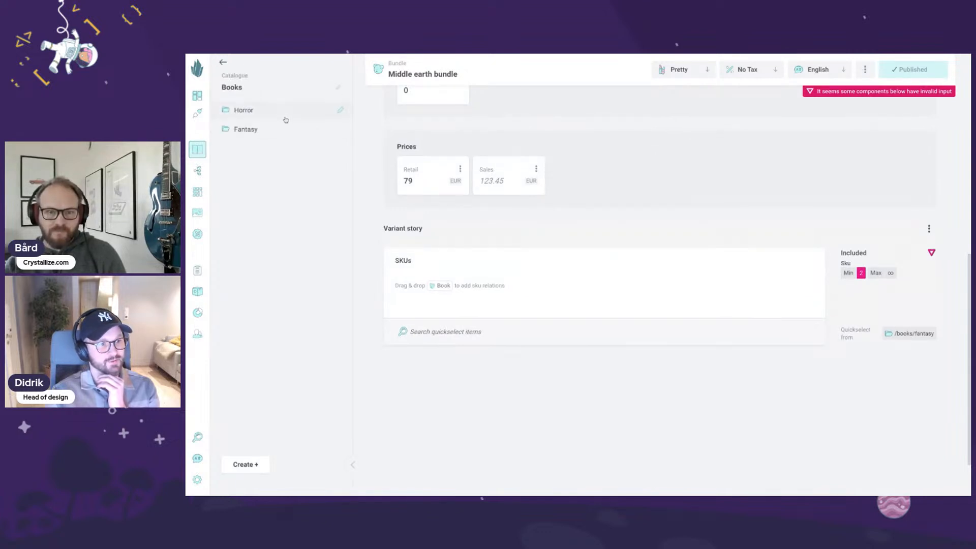
pyautogui.click(278, 131)
pyautogui.scroll(-1, 406, 144)
pyautogui.moveTo(250, 110); pyautogui.dragTo(534, 234)
pyautogui.click(594, 242)
pyautogui.click(725, 369)
# - Add The Fellowship of the Ring Paperback and The Two Towers Paperback from the catalogue to the Paperback bundle's included SKUs
pyautogui.moveTo(309, 129); pyautogui.dragTo(538, 244)
pyautogui.click(664, 251)
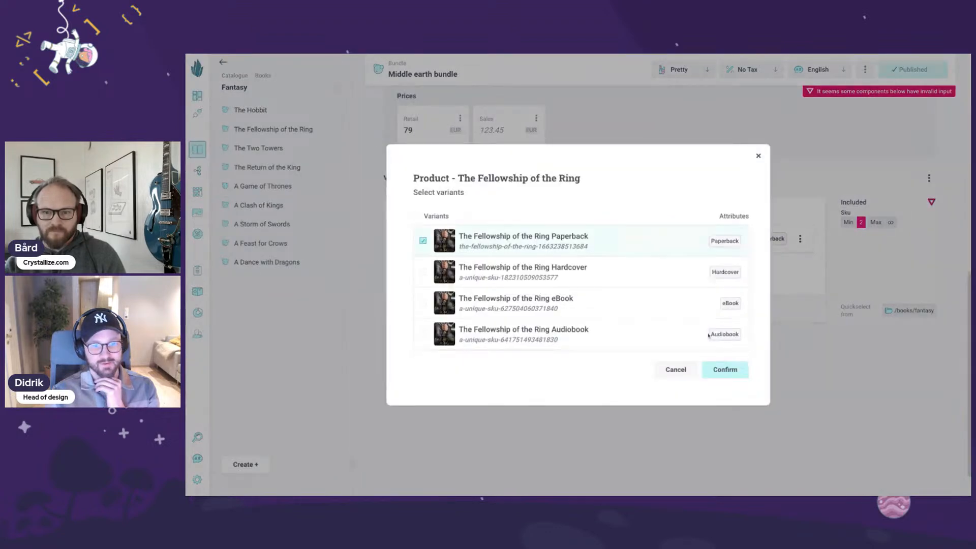
pyautogui.click(725, 370)
pyautogui.moveTo(252, 150); pyautogui.dragTo(699, 249)
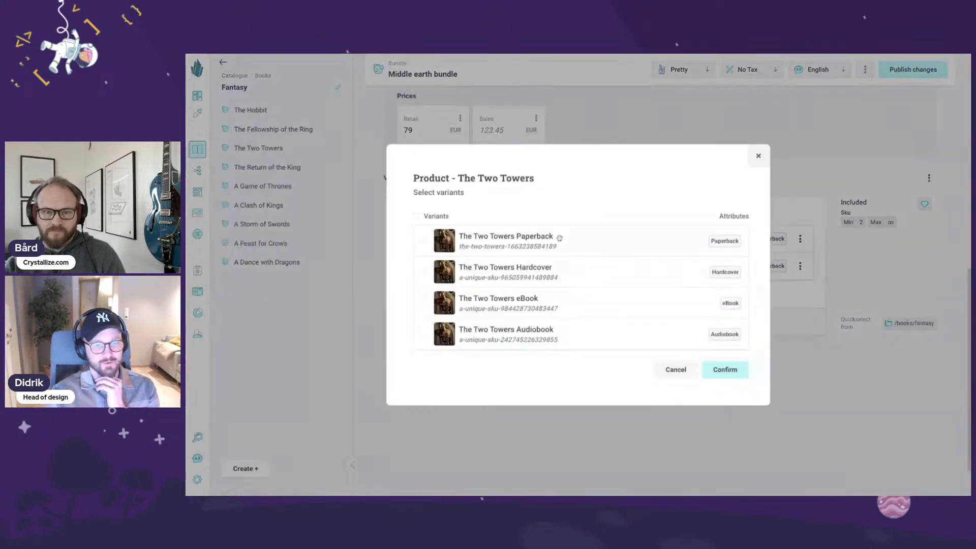
pyautogui.click(700, 248)
pyautogui.click(745, 372)
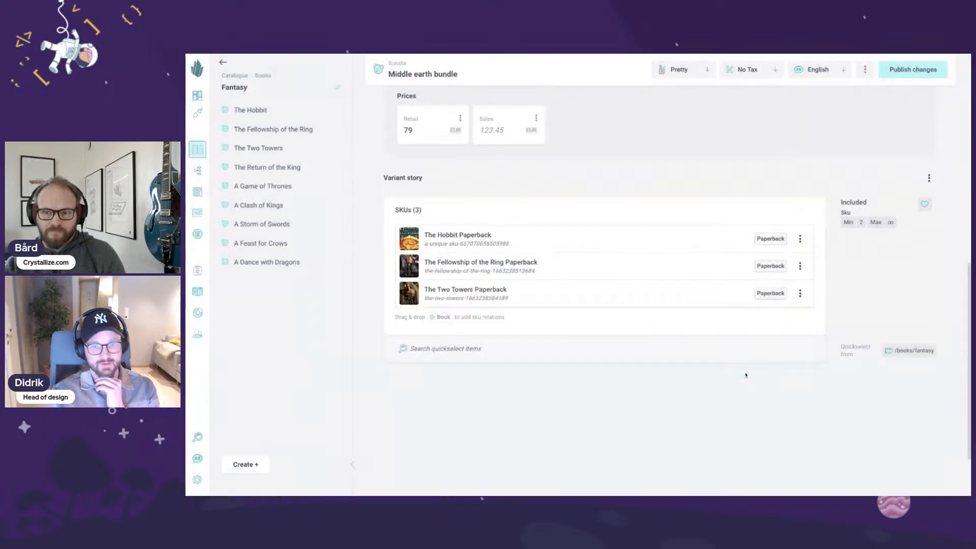
# - Add The Return of the King Paperback to the Paperback bundle's included SKUs and publish the bundle changes
pyautogui.moveTo(293, 170); pyautogui.dragTo(764, 321)
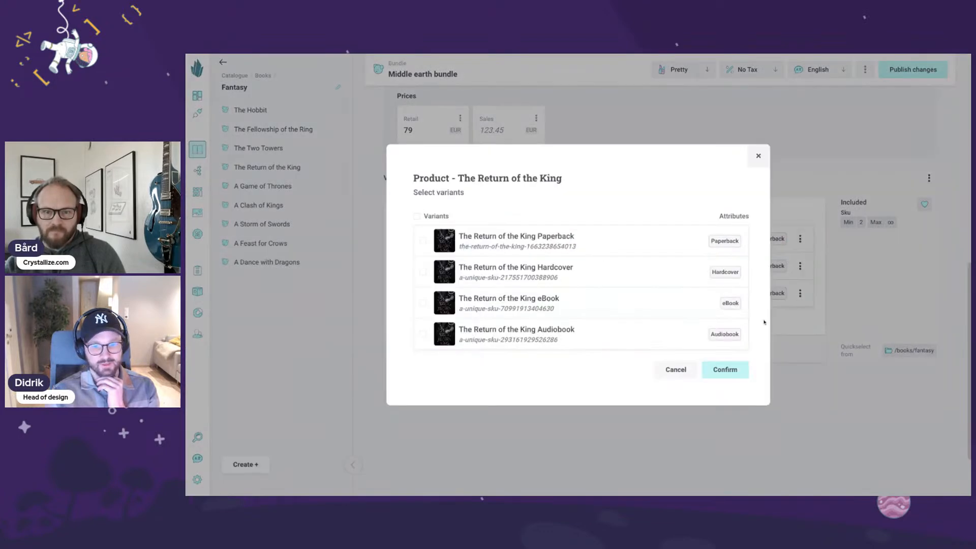
pyautogui.click(709, 242)
pyautogui.click(725, 369)
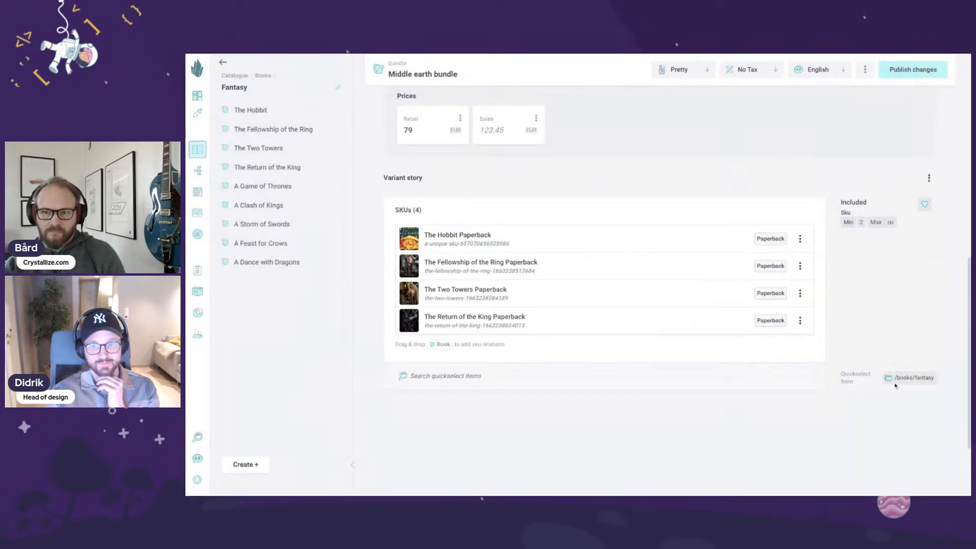
pyautogui.click(905, 71)
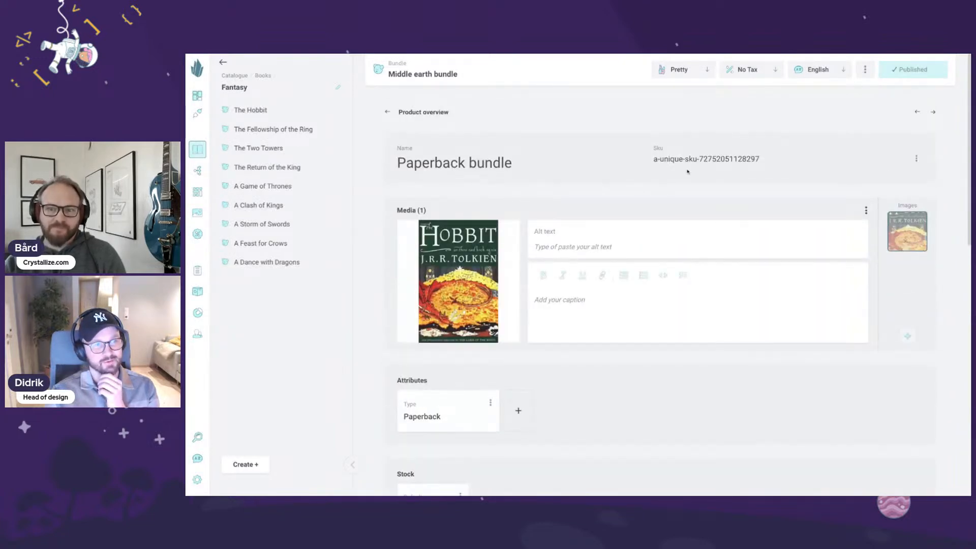
# - Go to the eBook bundle variant and add The Hobbit eBook from the catalogue to its included SKUs
pyautogui.click(933, 112)
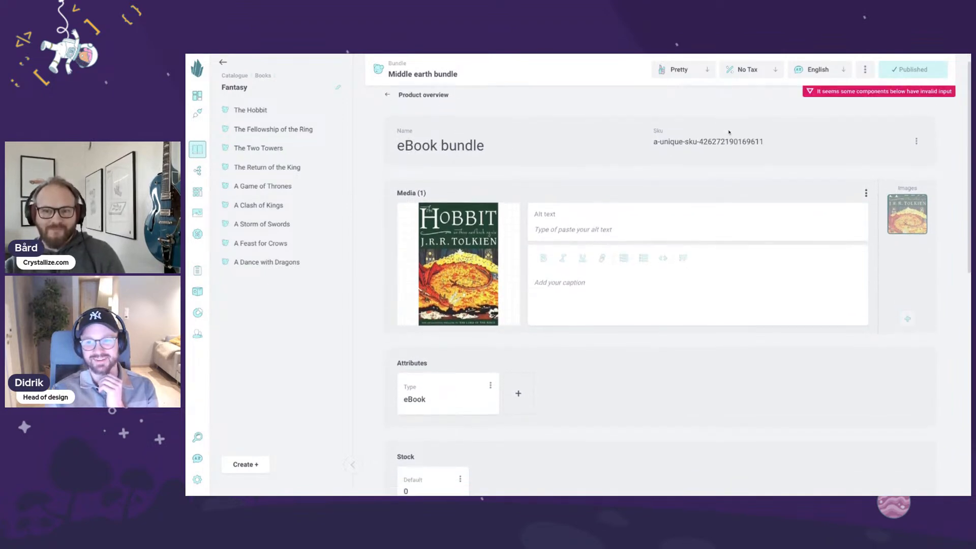
pyautogui.scroll(-9, 728, 134)
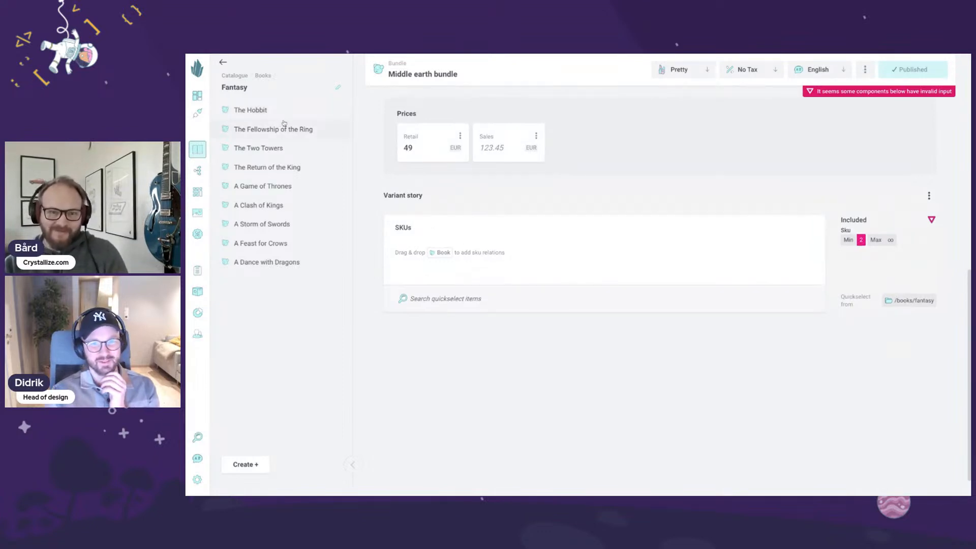
pyautogui.moveTo(276, 115); pyautogui.dragTo(556, 248)
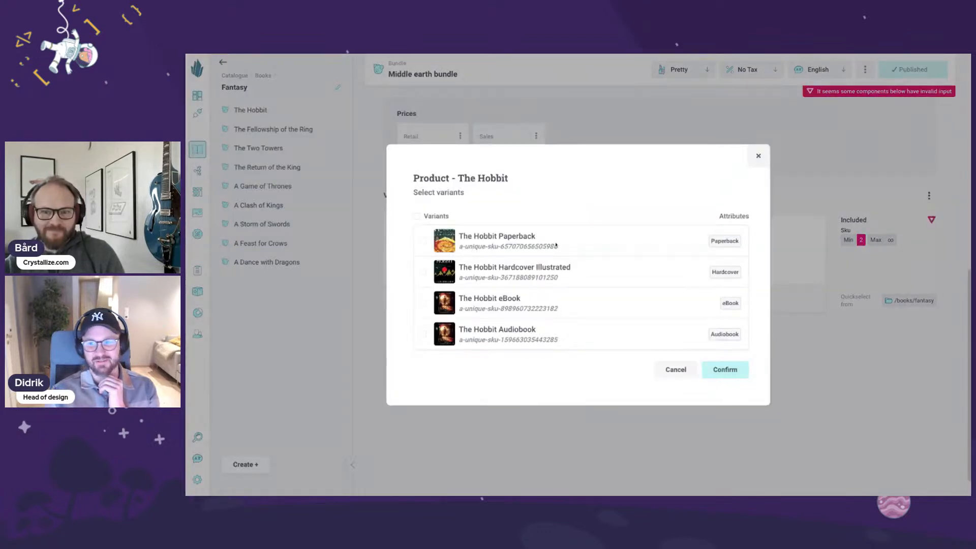
pyautogui.click(562, 304)
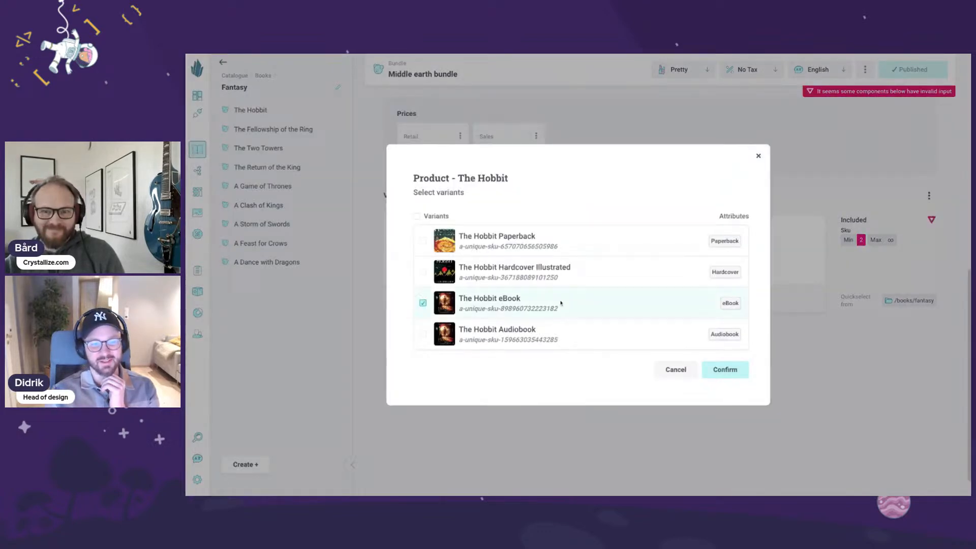
pyautogui.click(725, 373)
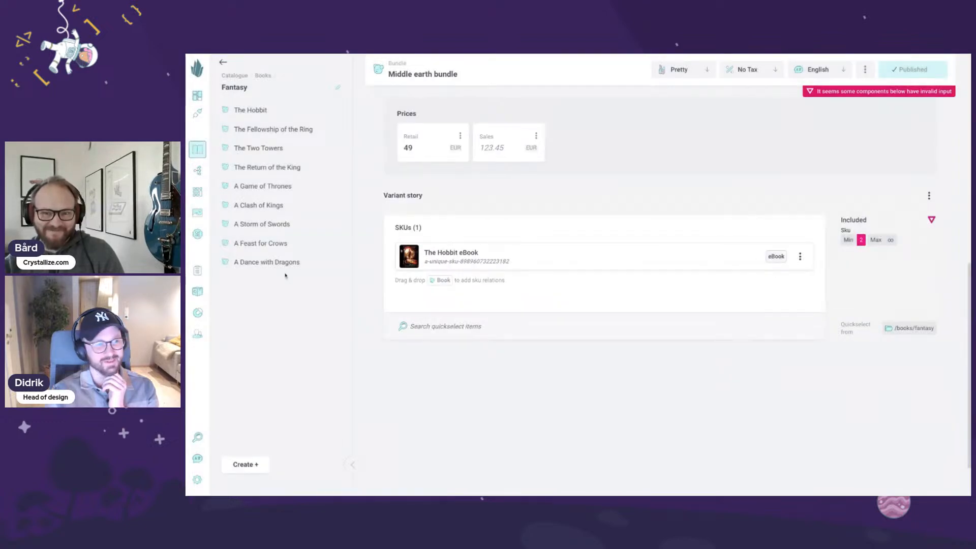
# - Add The Fellowship of the Ring from the catalogue to the eBook bundle's included SKUs and set its variant selection to eBook
pyautogui.moveTo(252, 128); pyautogui.dragTo(593, 259)
pyautogui.click(656, 243)
pyautogui.click(738, 374)
pyautogui.click(799, 283)
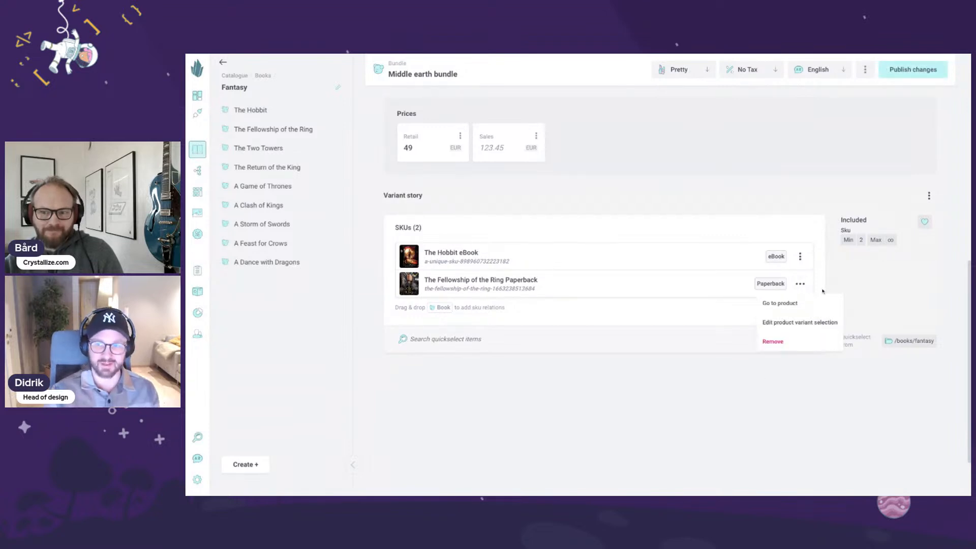
pyautogui.click(816, 322)
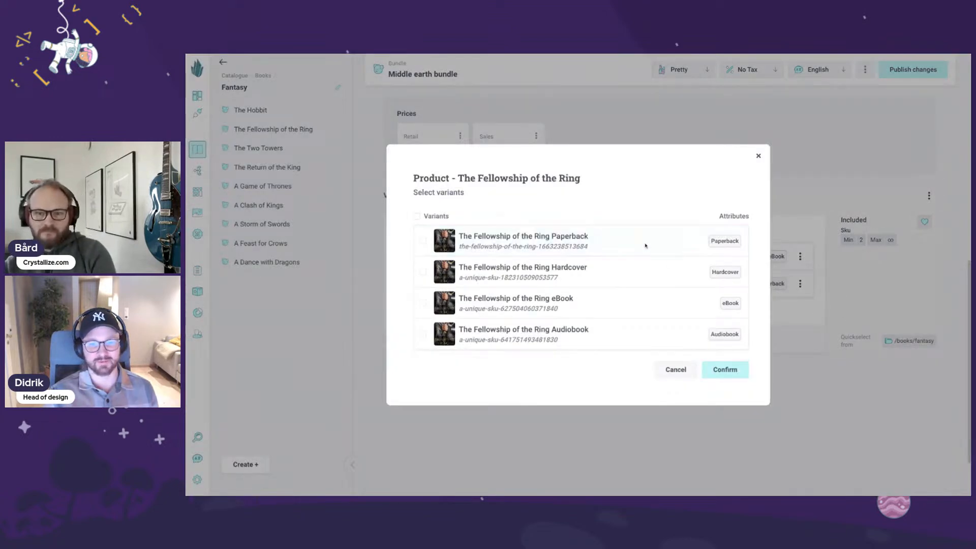
pyautogui.click(651, 307)
pyautogui.click(717, 368)
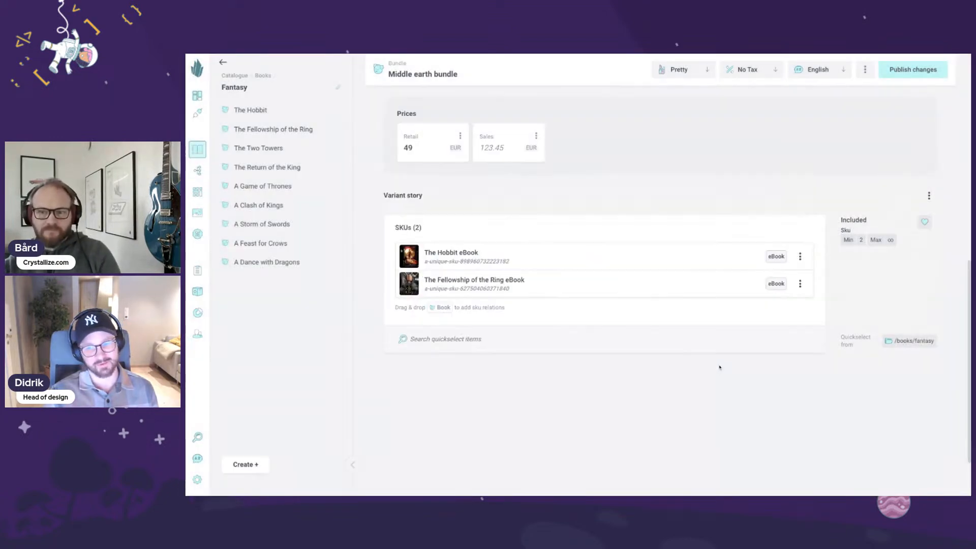
# - Add The Two Towers eBook from the catalogue's Fantasy folder to the eBook bundle's included SKUs
pyautogui.scroll(-1, 723, 359)
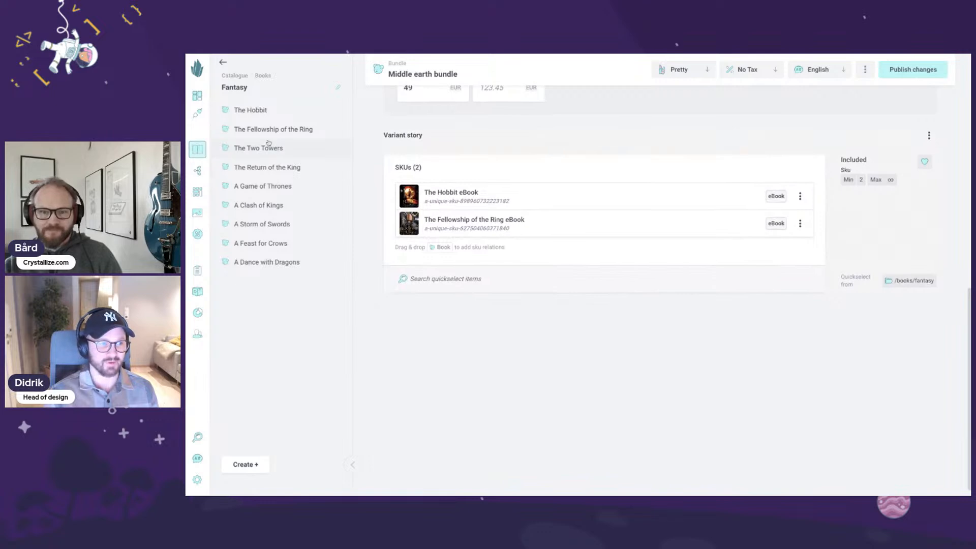
pyautogui.moveTo(288, 148); pyautogui.dragTo(595, 227)
pyautogui.click(702, 300)
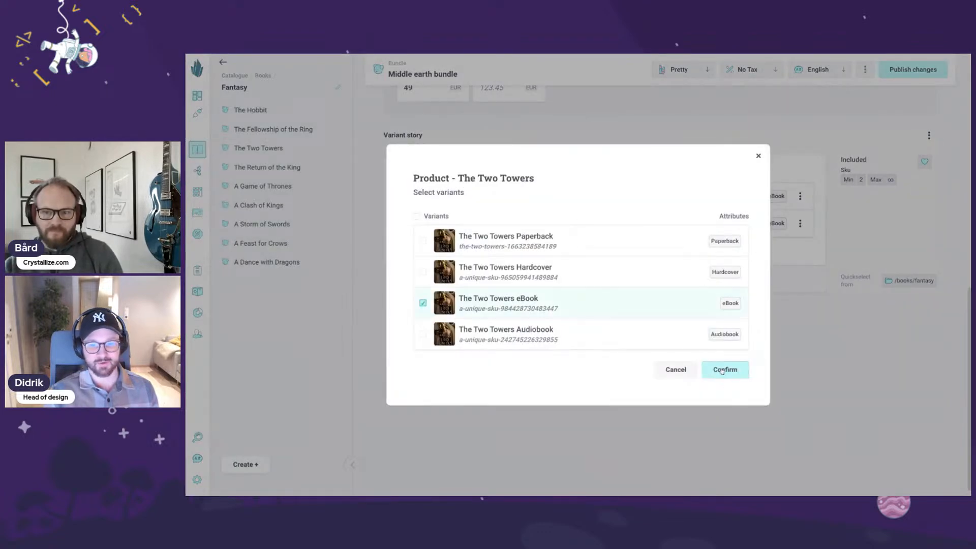
pyautogui.click(723, 370)
# - Add The Return of the King eBook to the eBook bundle's included SKUs and publish the bundle changes
pyautogui.moveTo(267, 167); pyautogui.dragTo(724, 312)
pyautogui.click(723, 315)
pyautogui.click(741, 377)
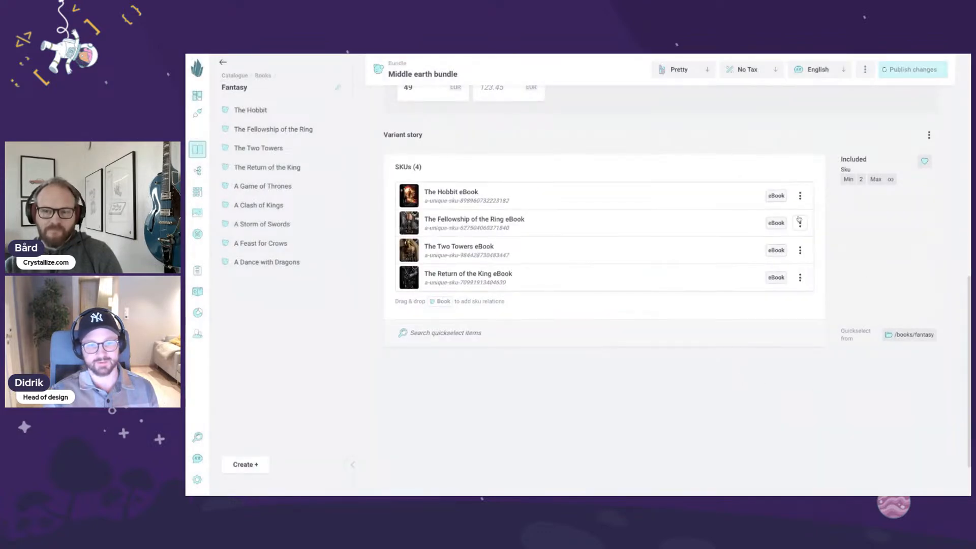
pyautogui.scroll(2, 898, 70)
pyautogui.click(898, 69)
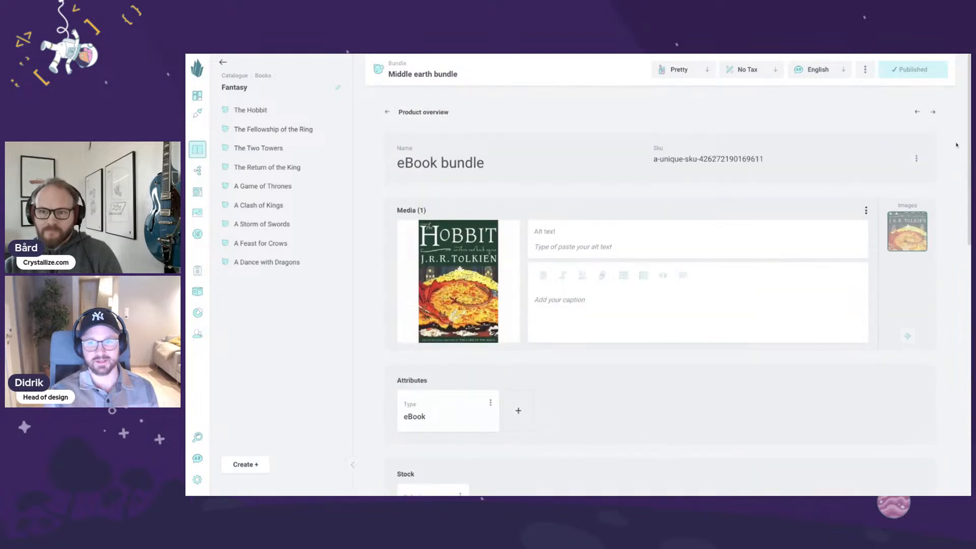
# - Go to the Audiobook bundle variant and add The Hobbit Audiobook from the catalogue to its included SKUs
pyautogui.click(933, 112)
pyautogui.scroll(-8, 481, 196)
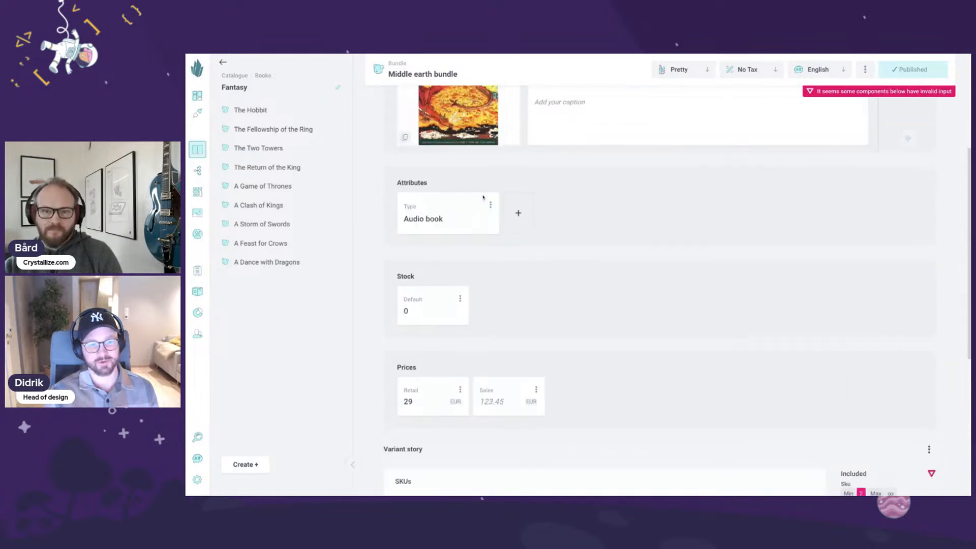
pyautogui.moveTo(249, 111); pyautogui.dragTo(452, 280)
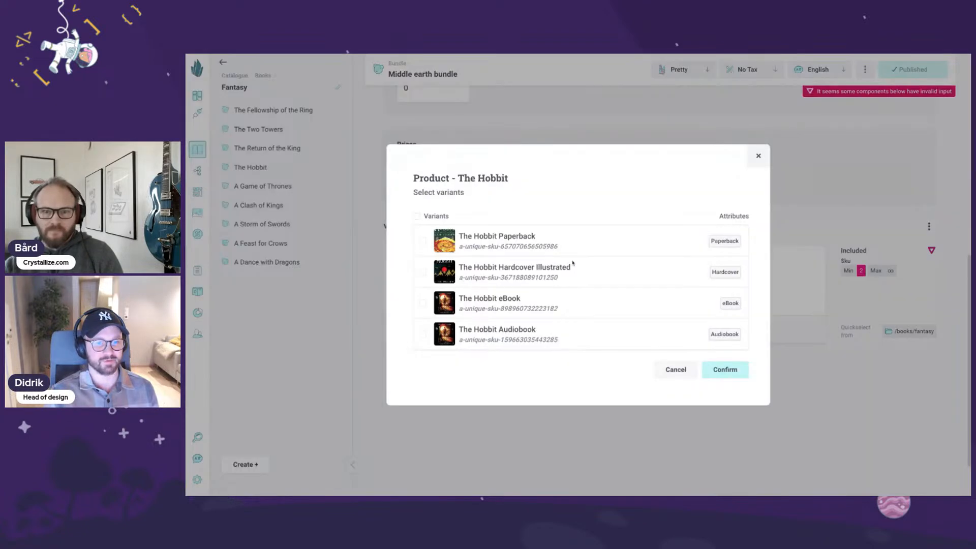
pyautogui.click(422, 334)
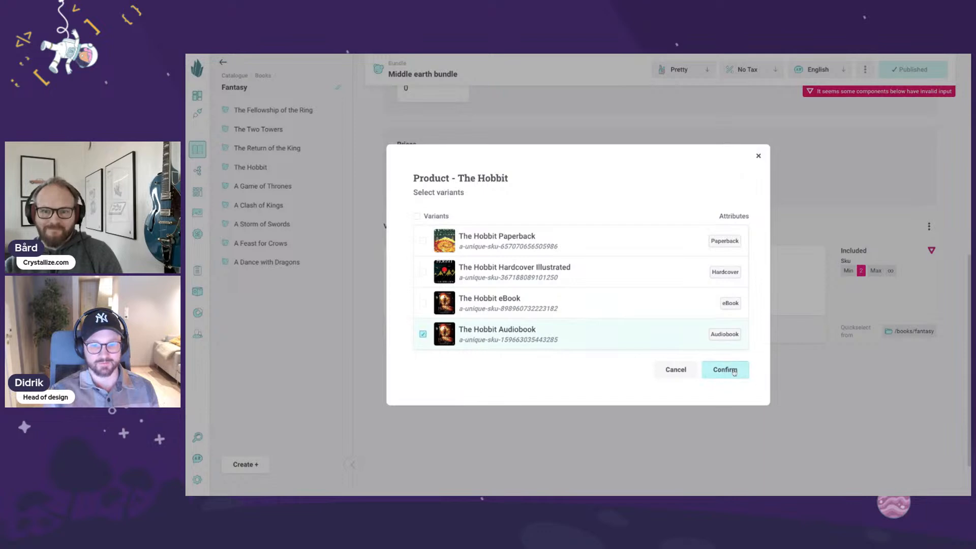
pyautogui.click(724, 369)
# - Add The Two Towers to the Audiobook bundle's included SKUs with only its Audiobook variant selected
pyautogui.moveTo(239, 129); pyautogui.dragTo(460, 310)
pyautogui.click(540, 336)
pyautogui.click(540, 270)
pyautogui.click(541, 297)
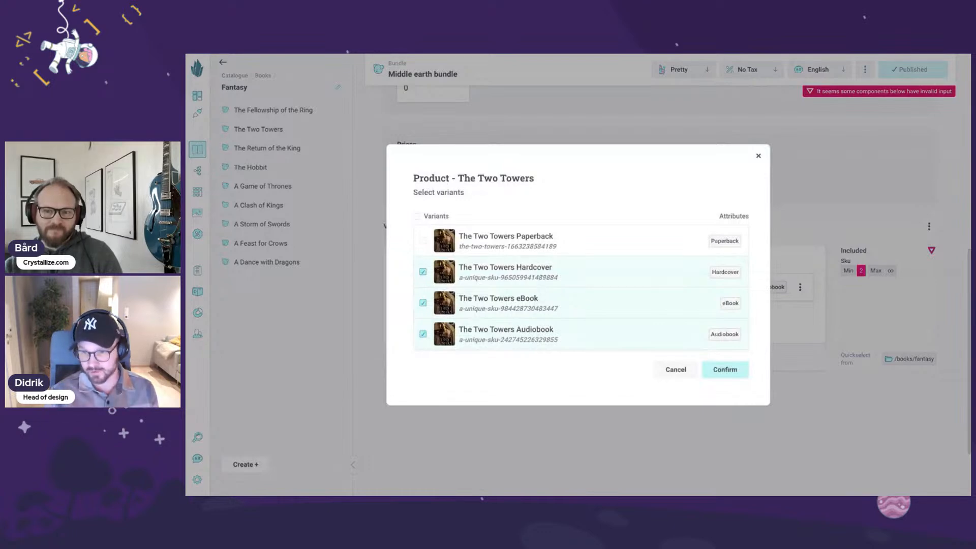
pyautogui.click(551, 300)
pyautogui.click(529, 274)
pyautogui.click(725, 370)
# - Add The Return of the King Audiobook and The Fellowship of the Ring Audiobook from the catalogue to the Audiobook bundle's included SKUs
pyautogui.moveTo(244, 148); pyautogui.dragTo(510, 311)
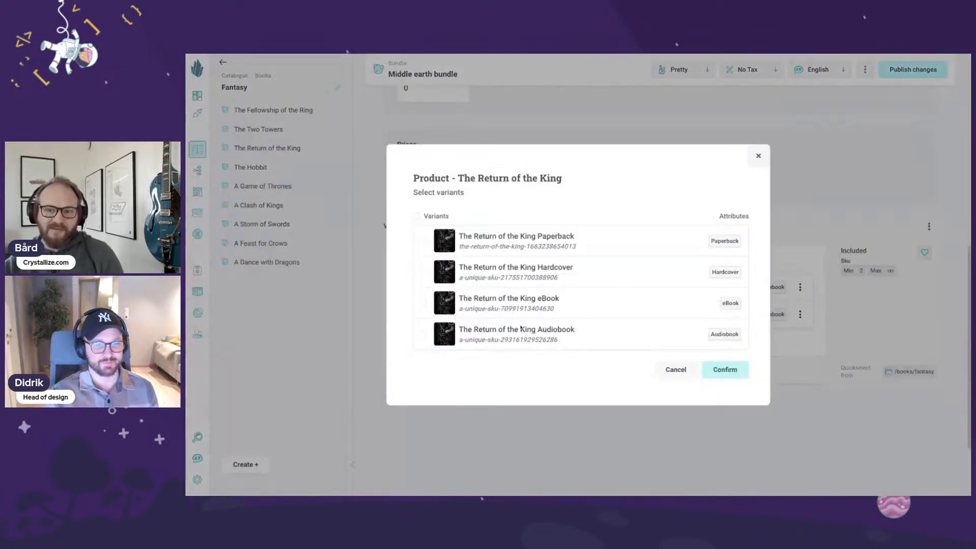
pyautogui.click(720, 372)
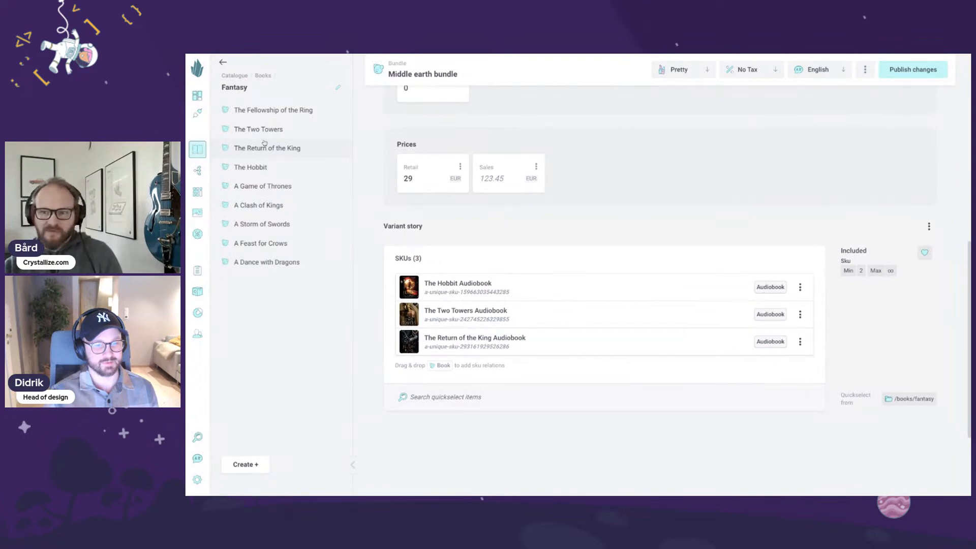
pyautogui.moveTo(266, 110); pyautogui.dragTo(530, 307)
pyautogui.click(653, 342)
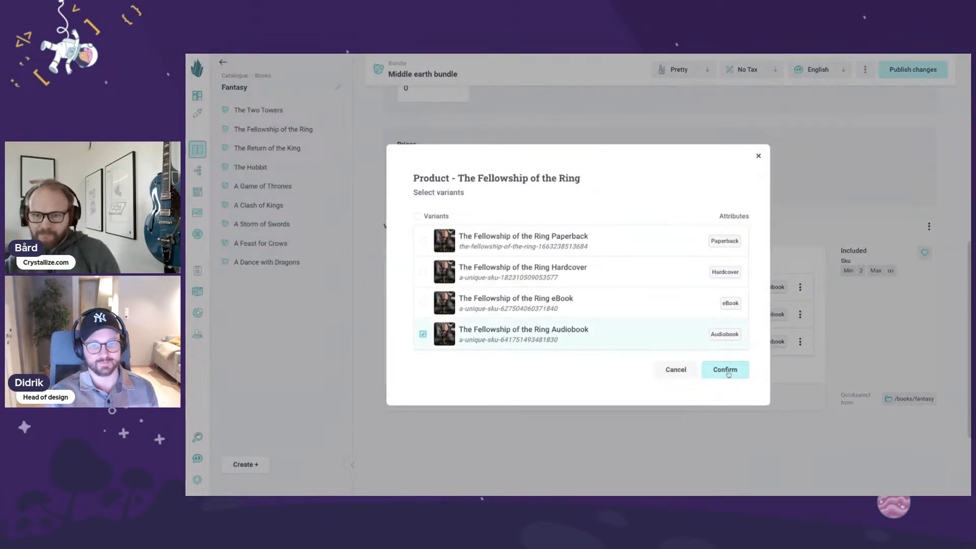
pyautogui.click(727, 374)
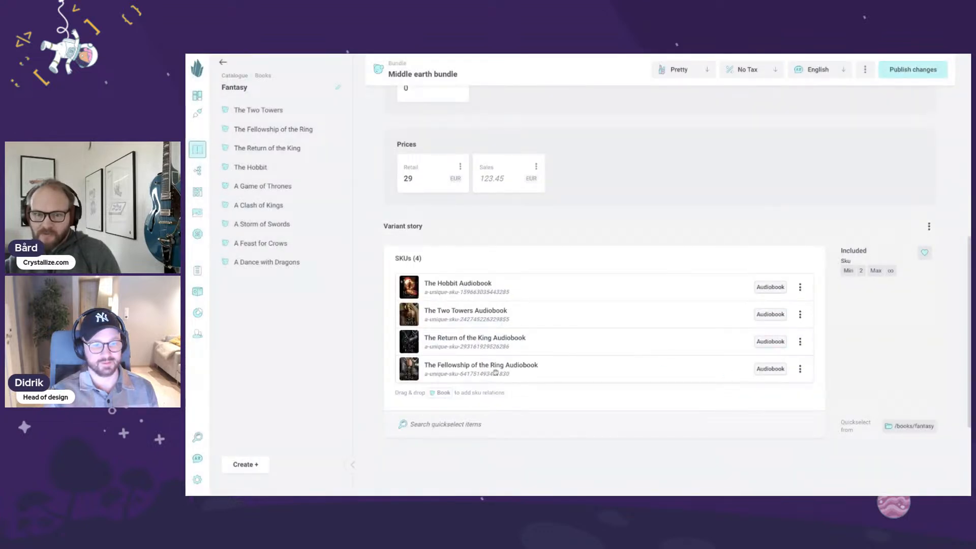
# - Place The Fellowship of the Ring Audiobook directly after The Hobbit Audiobook in the included SKUs and publish the bundle changes
pyautogui.moveTo(496, 348); pyautogui.dragTo(477, 312)
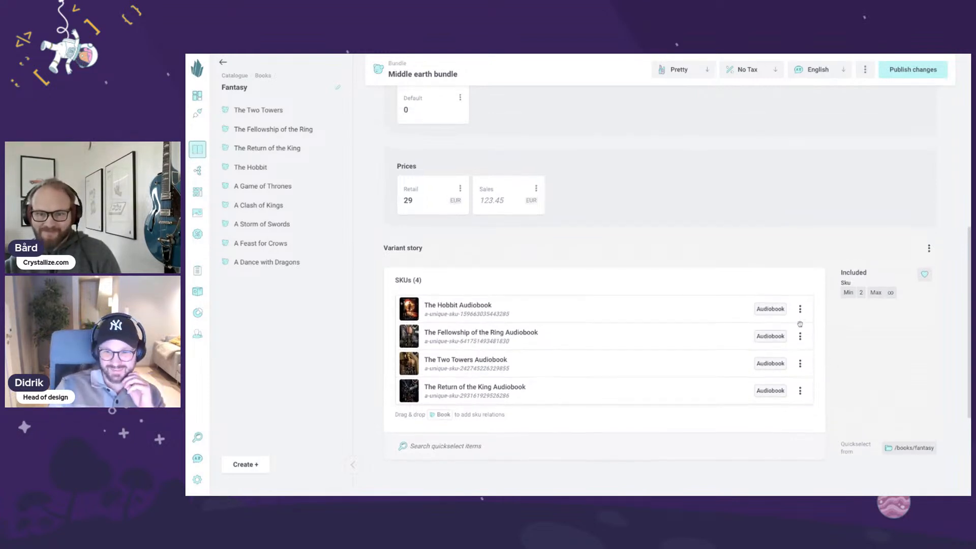
pyautogui.scroll(8, 804, 318)
pyautogui.click(918, 74)
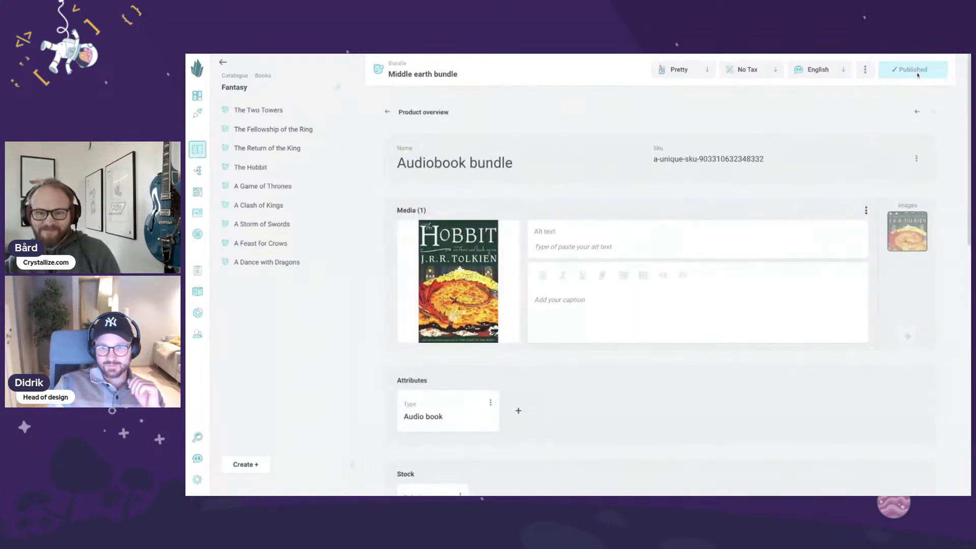
# - Review the Audiobook bundle's price and included SKUs, and return to the Middle earth bundle's product overview
pyautogui.scroll(-8, 910, 117)
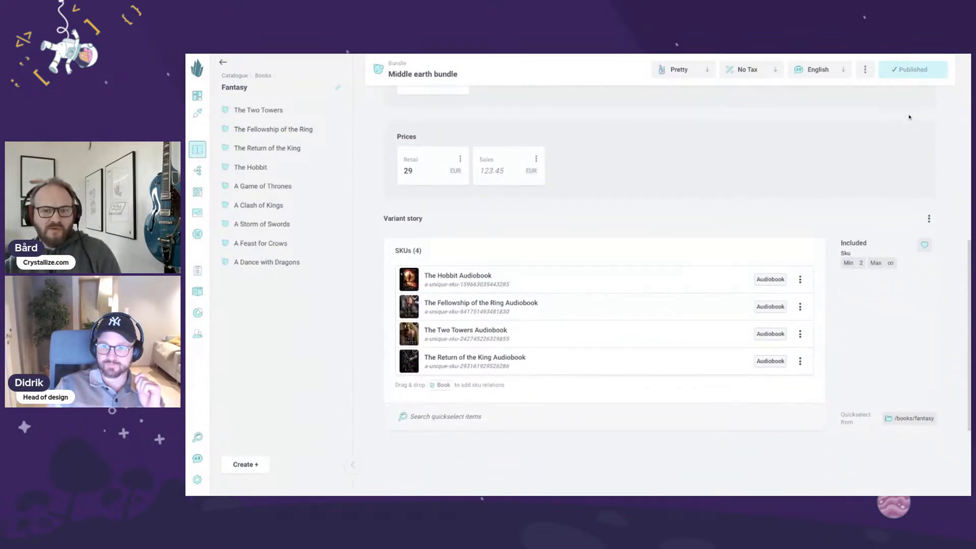
pyautogui.scroll(-1, 905, 123)
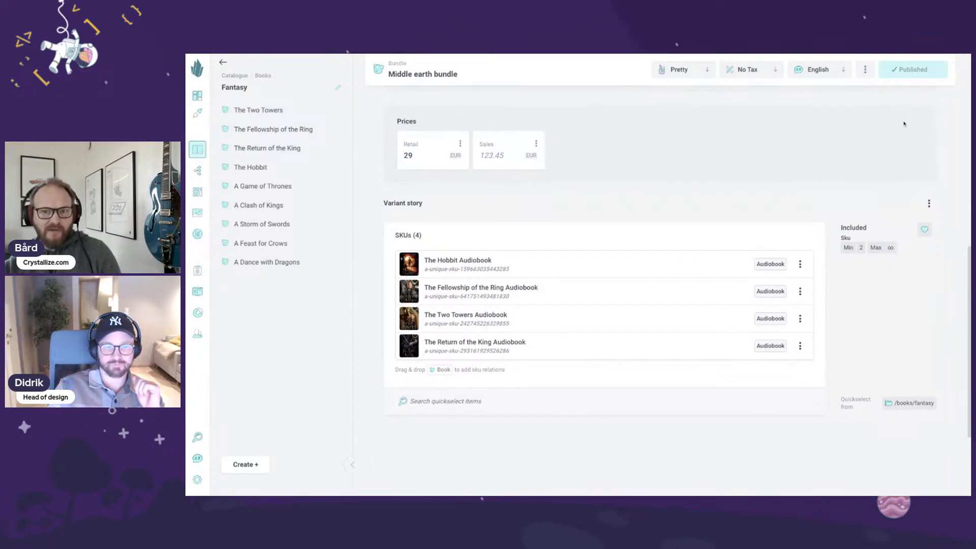
pyautogui.scroll(10, 796, 159)
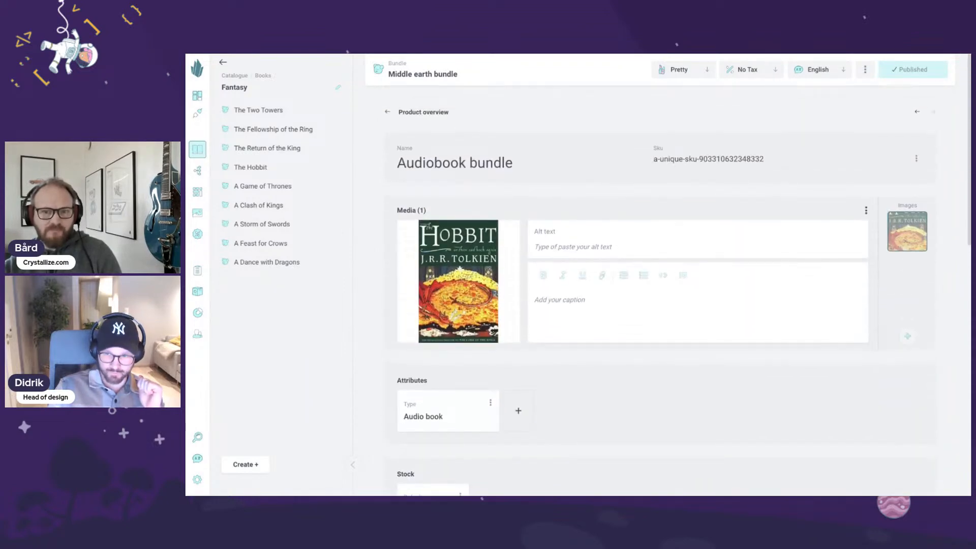
pyautogui.click(386, 111)
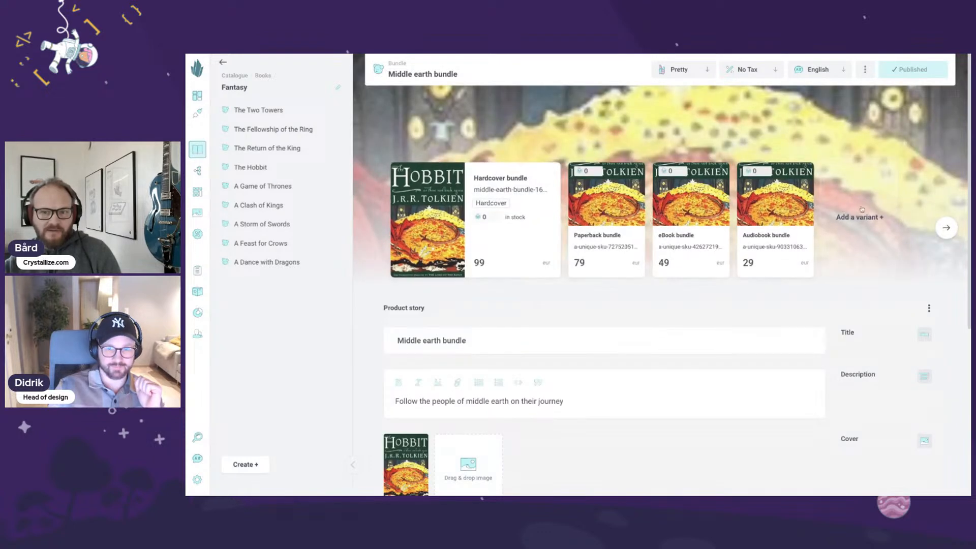